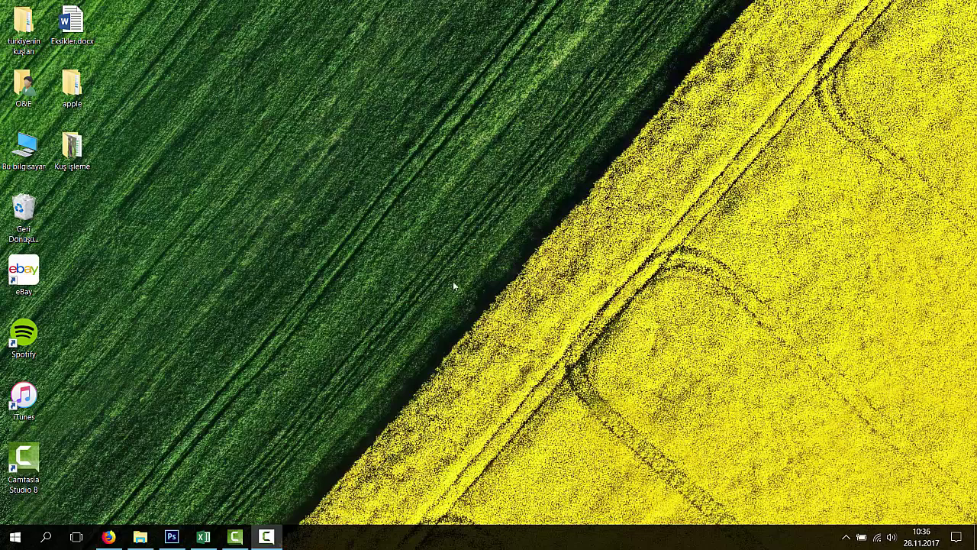
Step: Create a new folder on the desktop named BİRDPX KUŞ
right_click(139, 284)
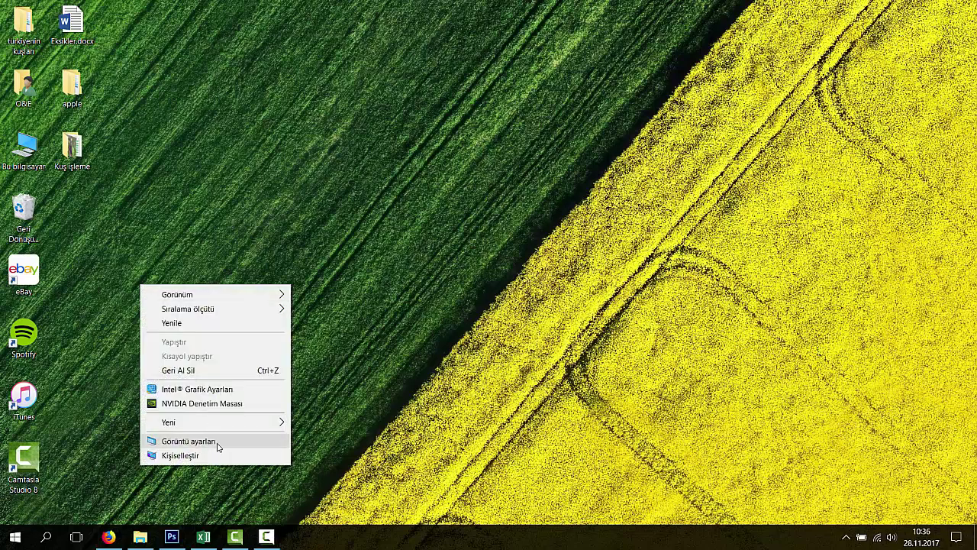
mouse_move(267, 424)
click(322, 218)
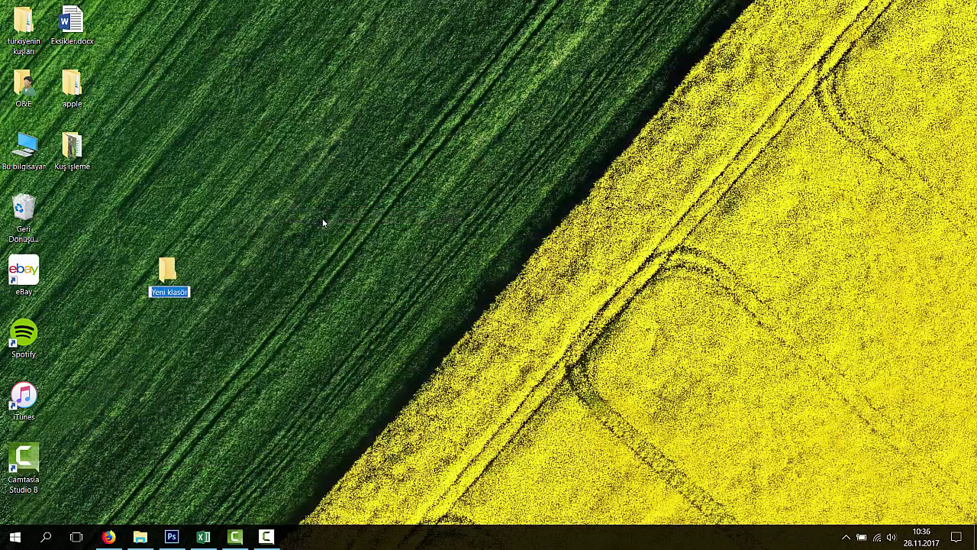
key(BackSpace)
text(BİR)
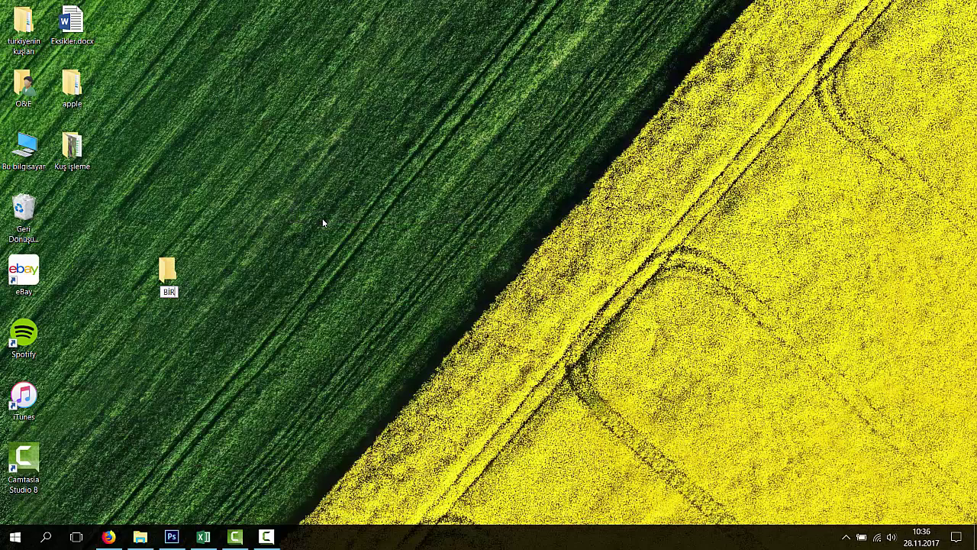
text(DPX KUŞ)
key(Return)
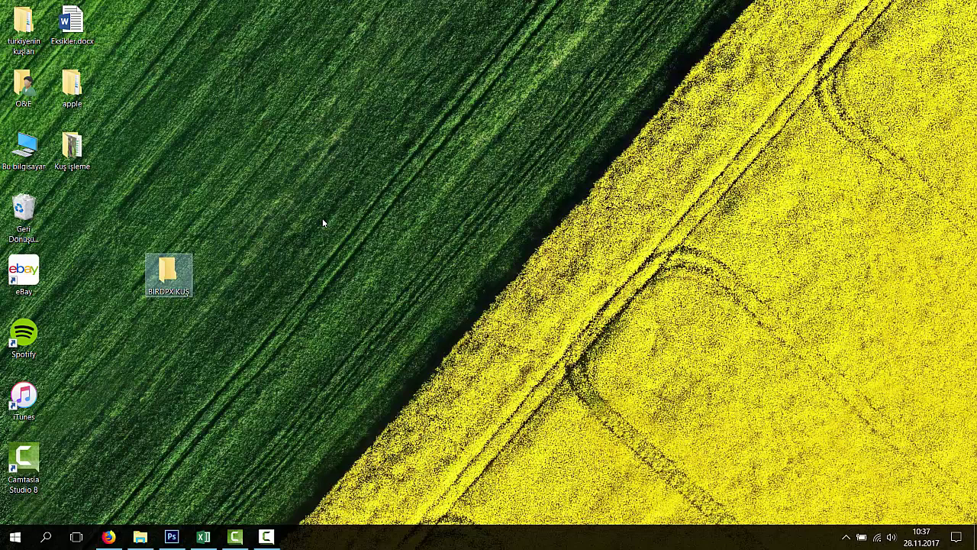
Step: Open the BİRDPX KUŞ folder and create a subfolder named HAM in it
double_click(169, 274)
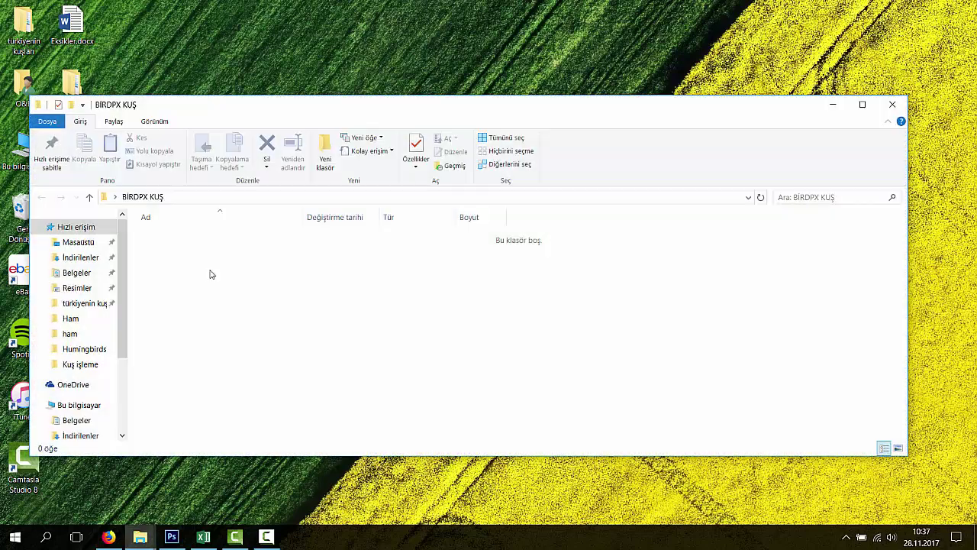
right_click(206, 272)
mouse_move(257, 427)
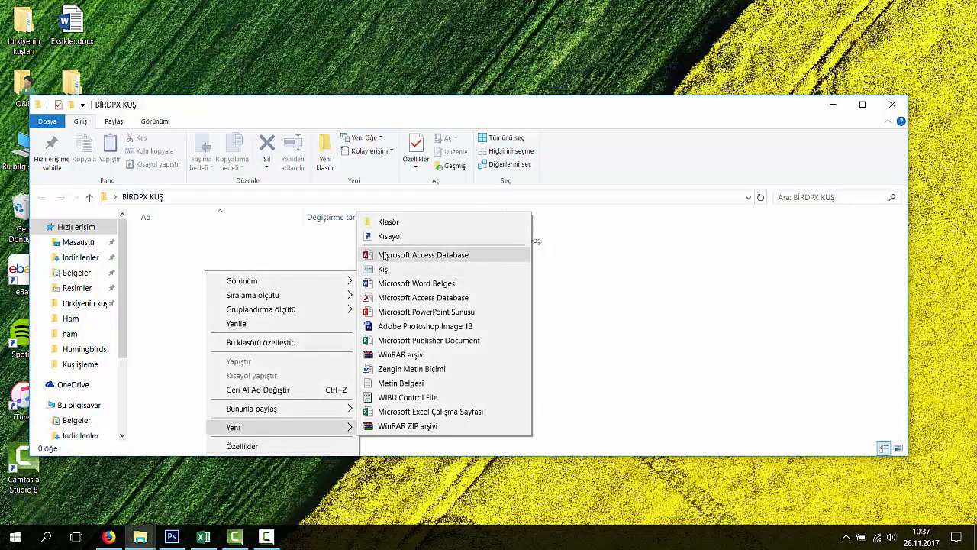
click(386, 223)
text(HAM)
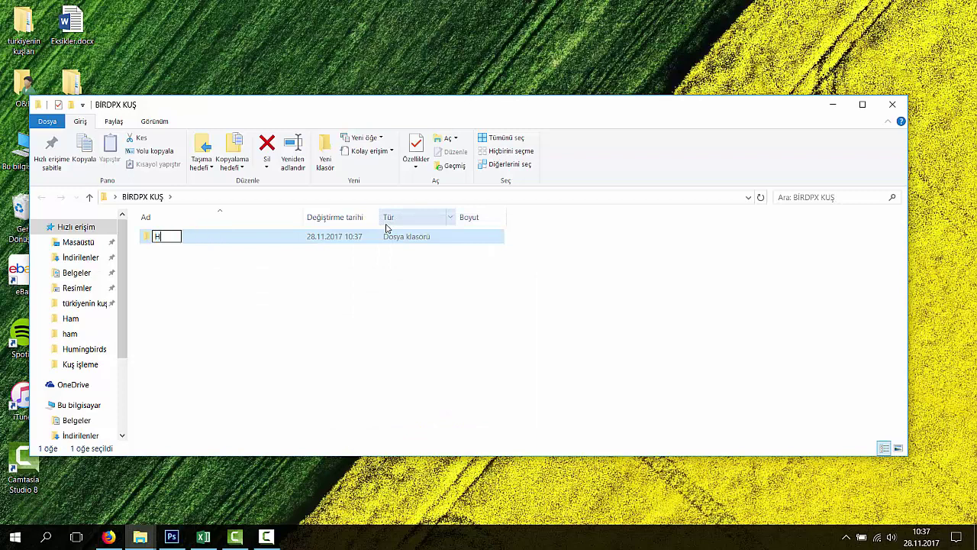
click(210, 288)
Step: Create a second subfolder named YAPILMIŞ inside the BİRDPX KUŞ folder
right_click(210, 288)
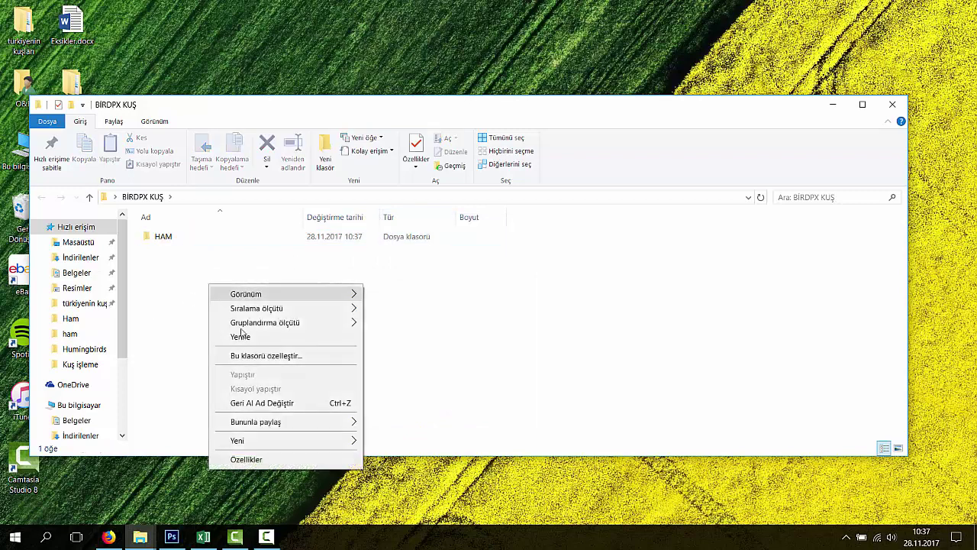
mouse_move(266, 443)
click(417, 237)
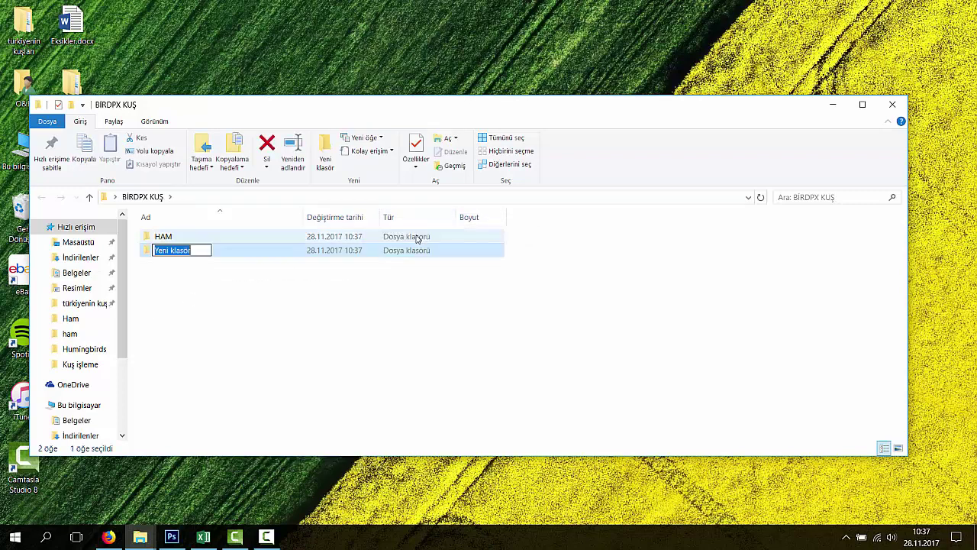
text(YAPI)
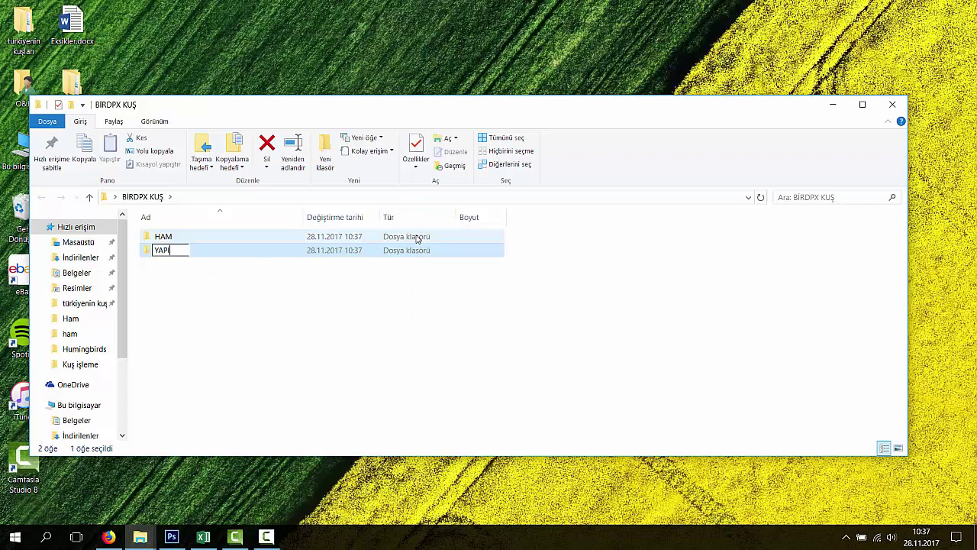
text(LMIŞ)
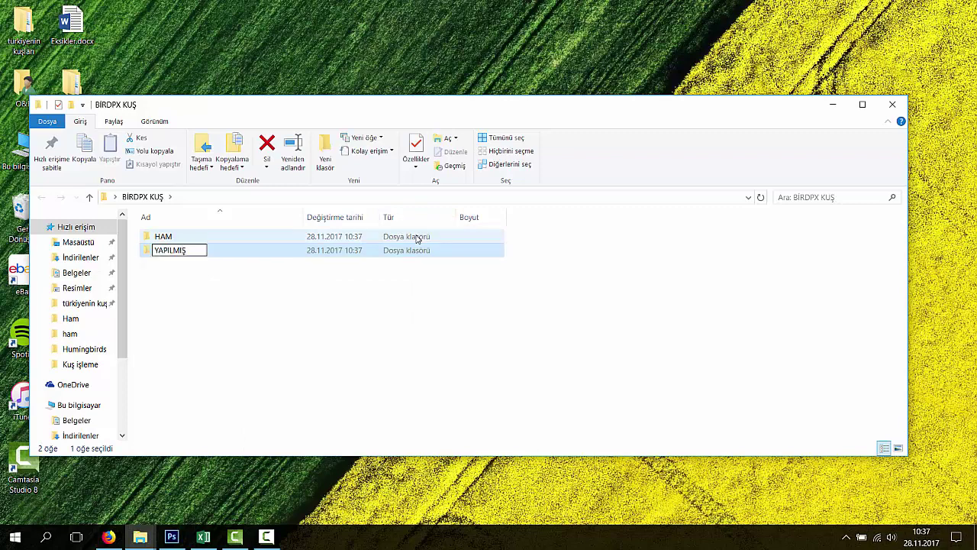
click(223, 299)
Step: Create a third subfolder named KAYDEDİLMİŞ inside the BİRDPX KUŞ folder
right_click(213, 300)
mouse_move(305, 454)
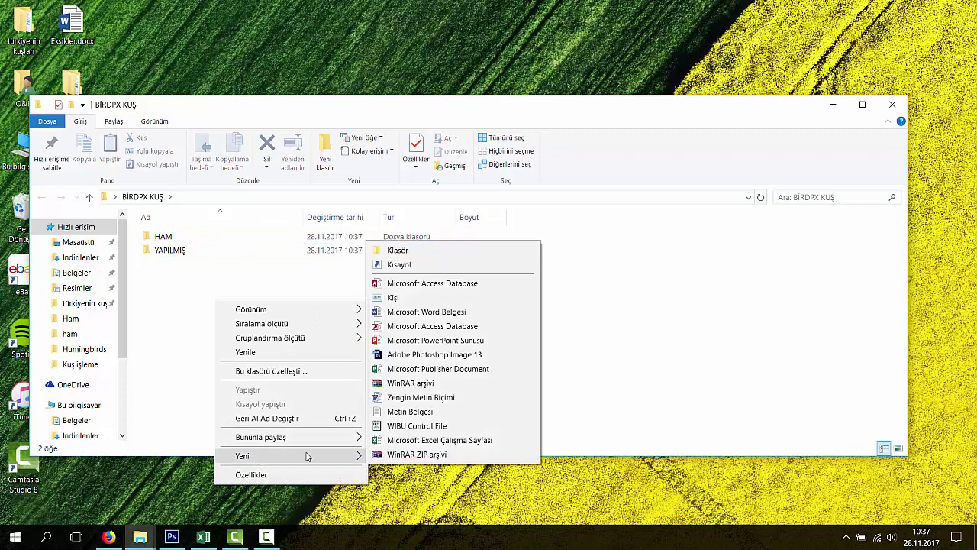
click(419, 252)
text(KAYDEDİLMİŞ)
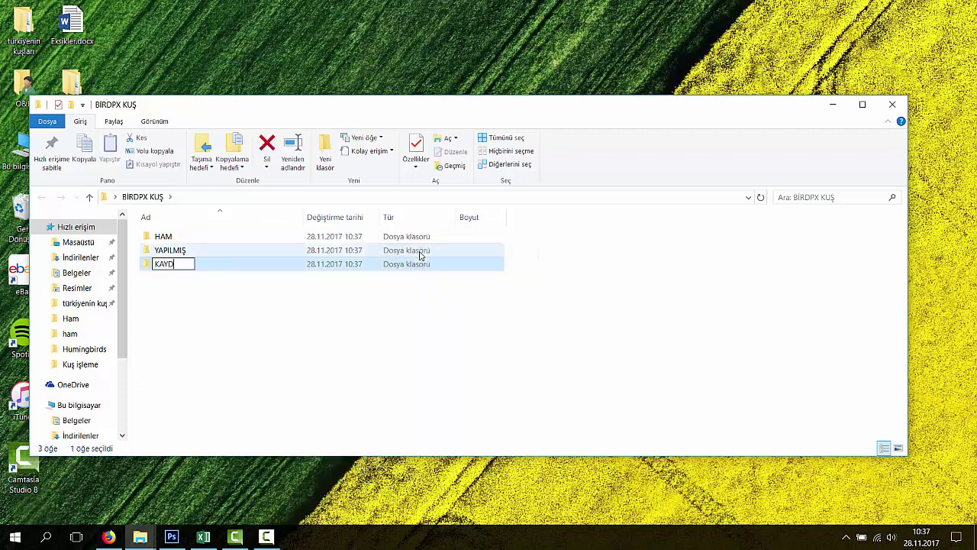
click(185, 304)
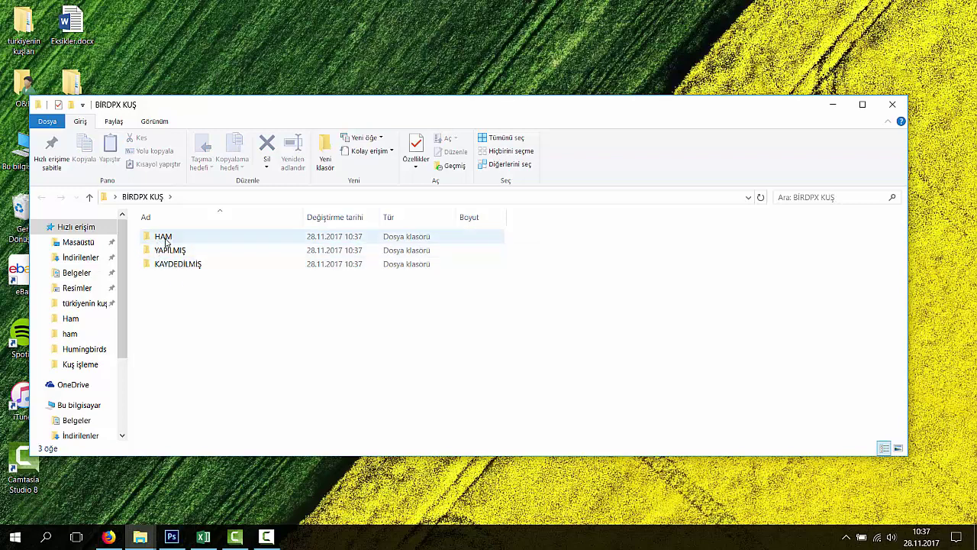
Step: Switch to Excel and save a copy of Kuş Word List düzenli.xlsx to the desktop, then minimize Excel
drag(204, 116, 320, 87)
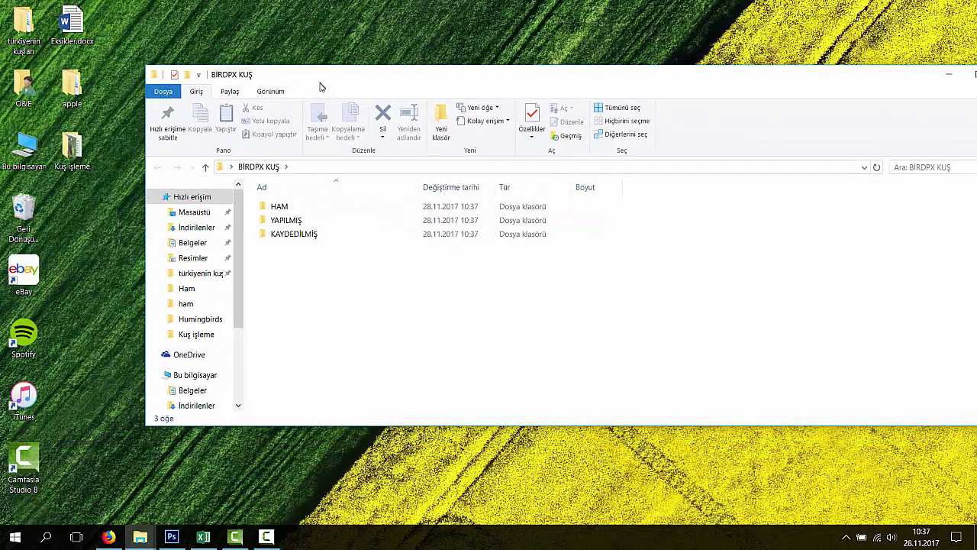
click(203, 537)
click(36, 29)
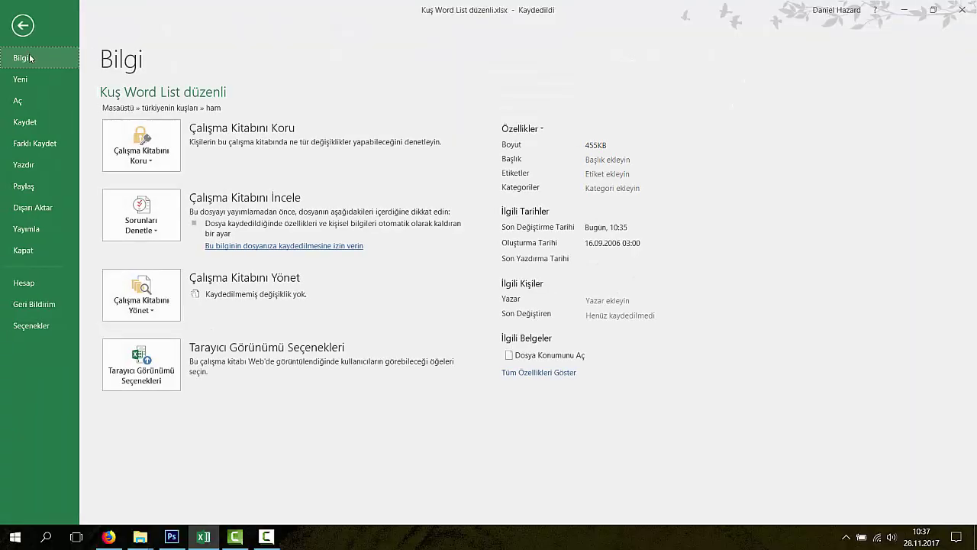
click(27, 144)
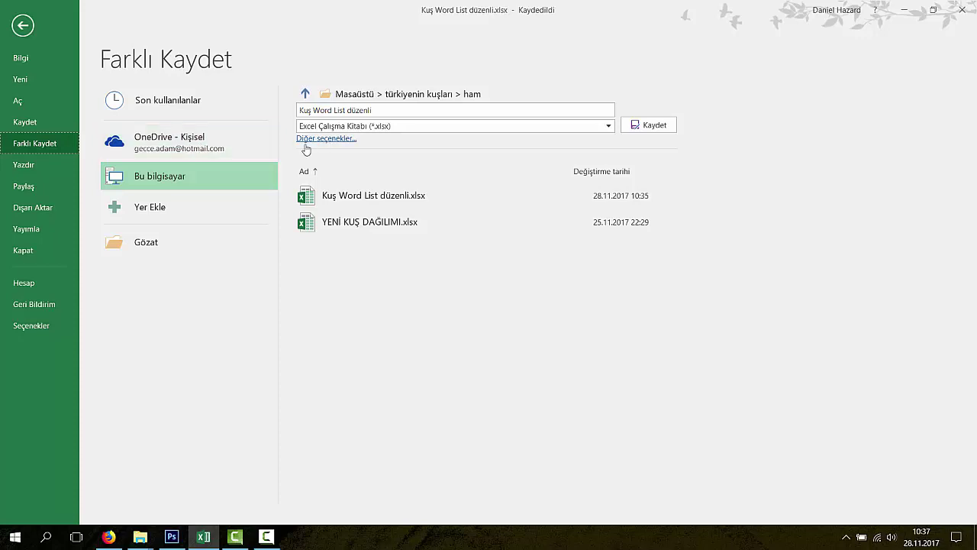
click(148, 248)
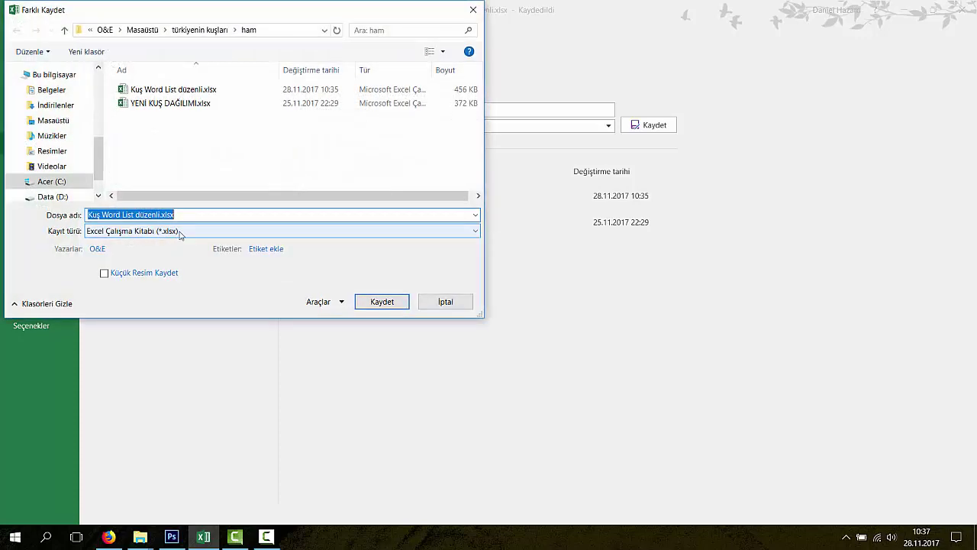
click(55, 120)
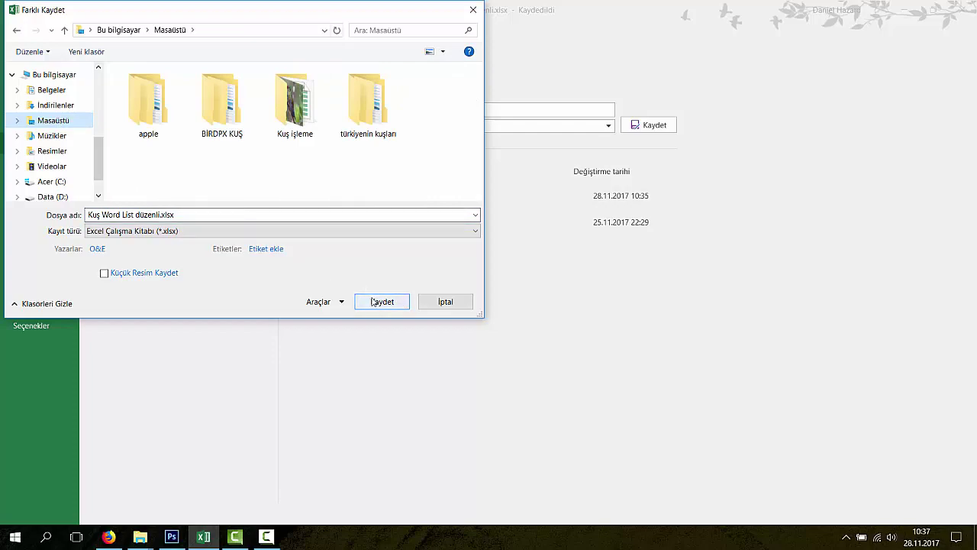
click(397, 303)
click(904, 9)
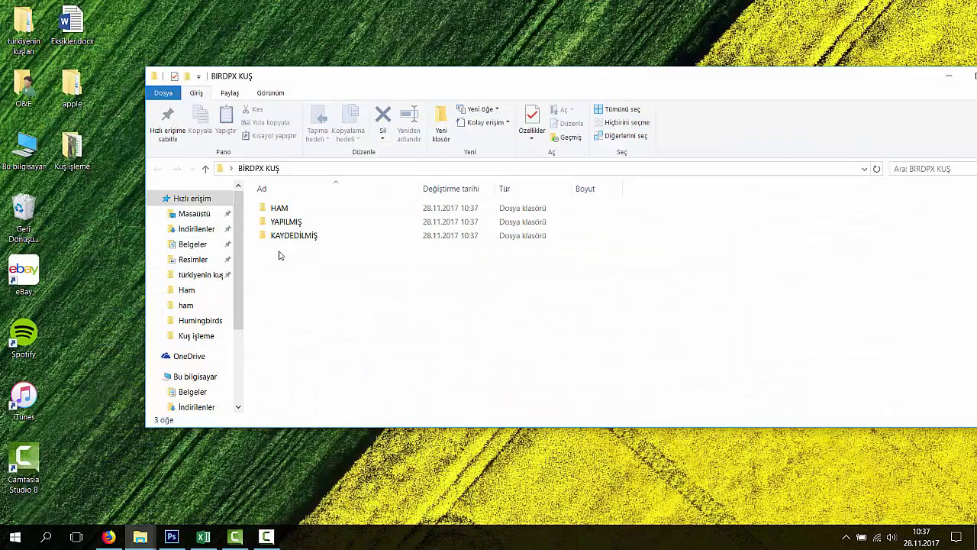
Step: Try to move Kuş Word List düzenli.xlsx from the desktop into the BİRDPX KUŞ folder
drag(224, 79, 463, 79)
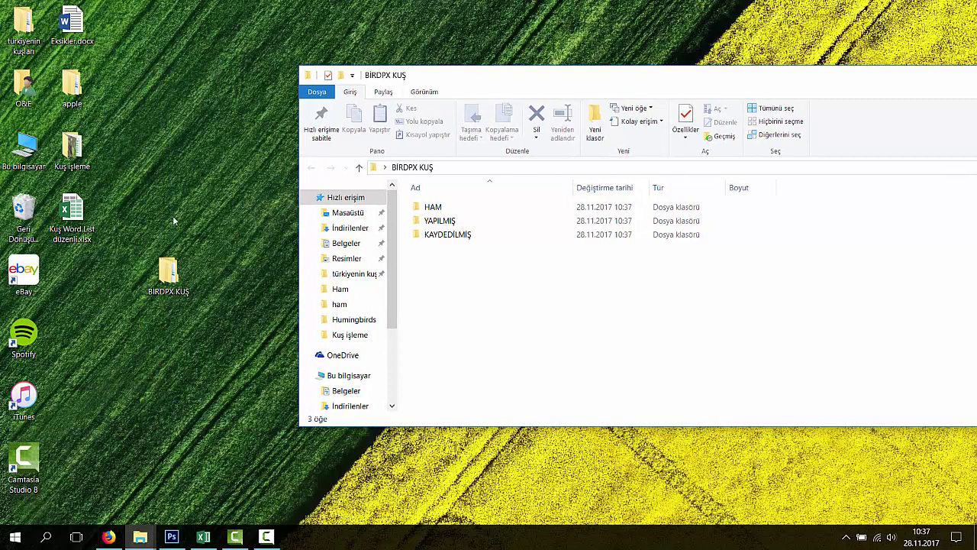
click(76, 220)
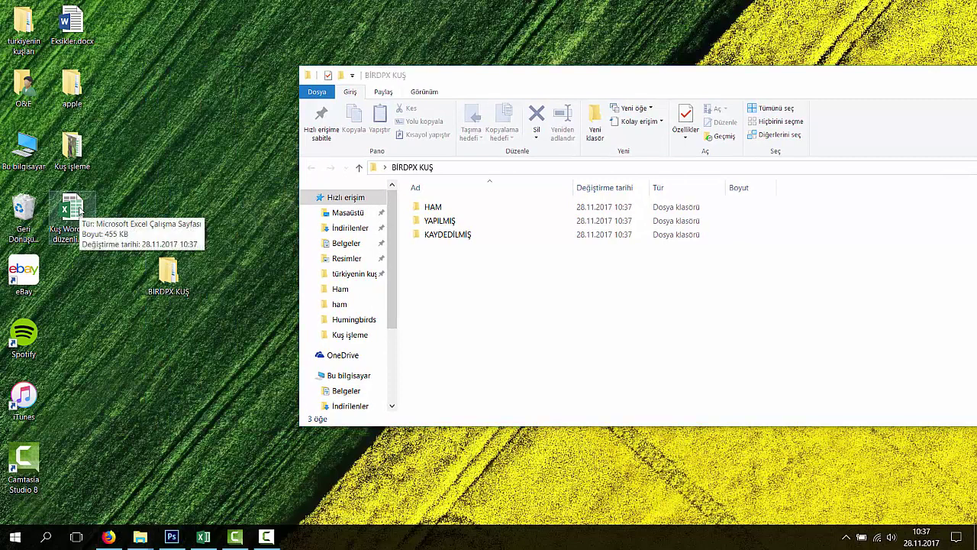
drag(81, 214, 452, 267)
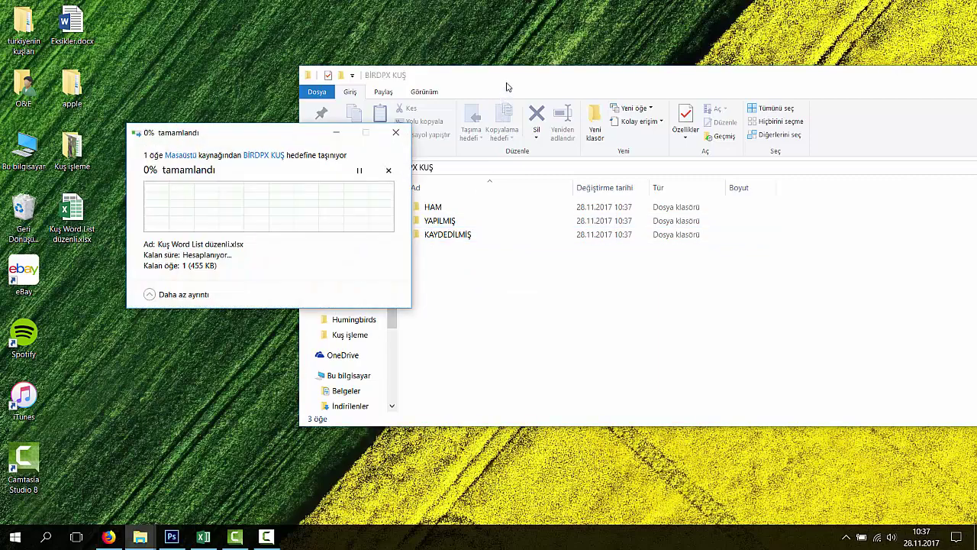
click(362, 239)
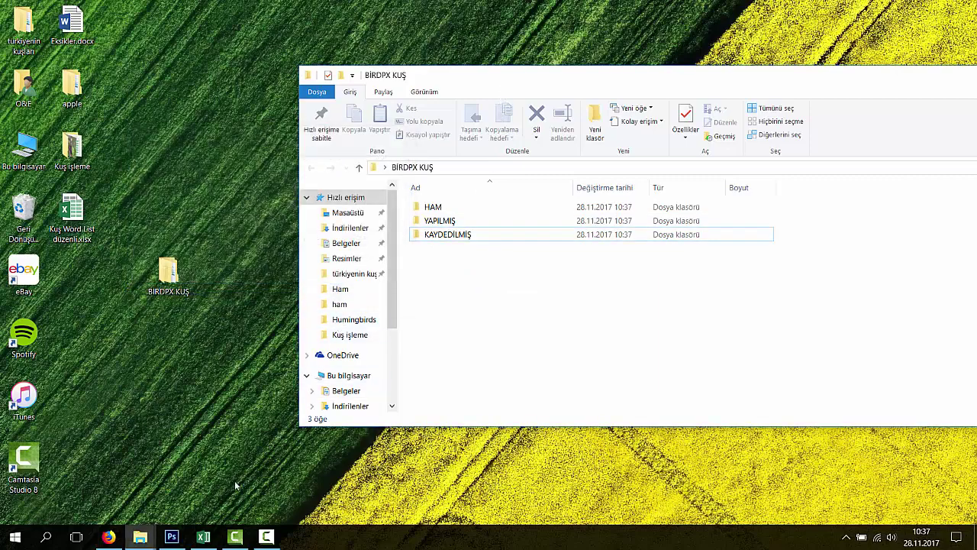
Step: Close the workbook in Excel without keeping the clipboard contents, and move the desktop copy into the BİRDPX KUŞ folder
click(203, 537)
click(251, 340)
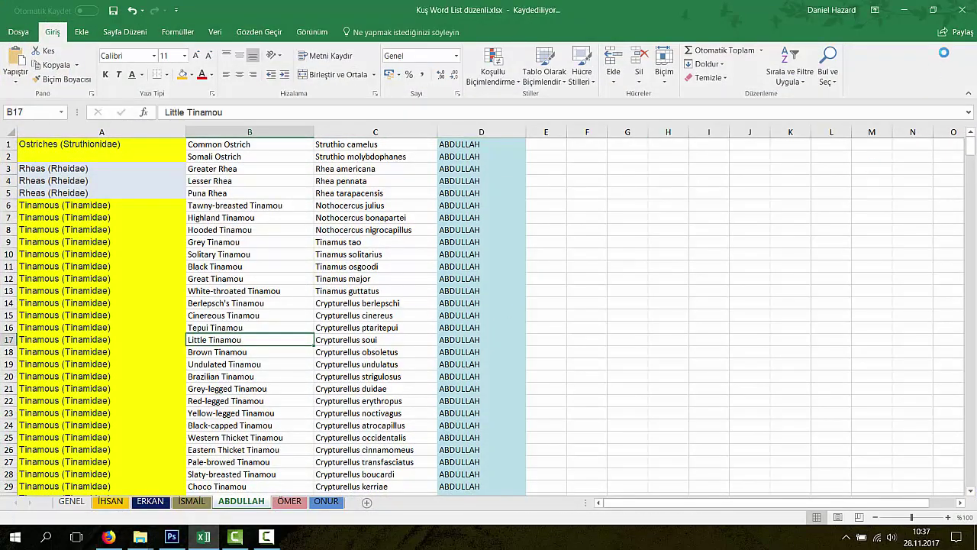
click(961, 13)
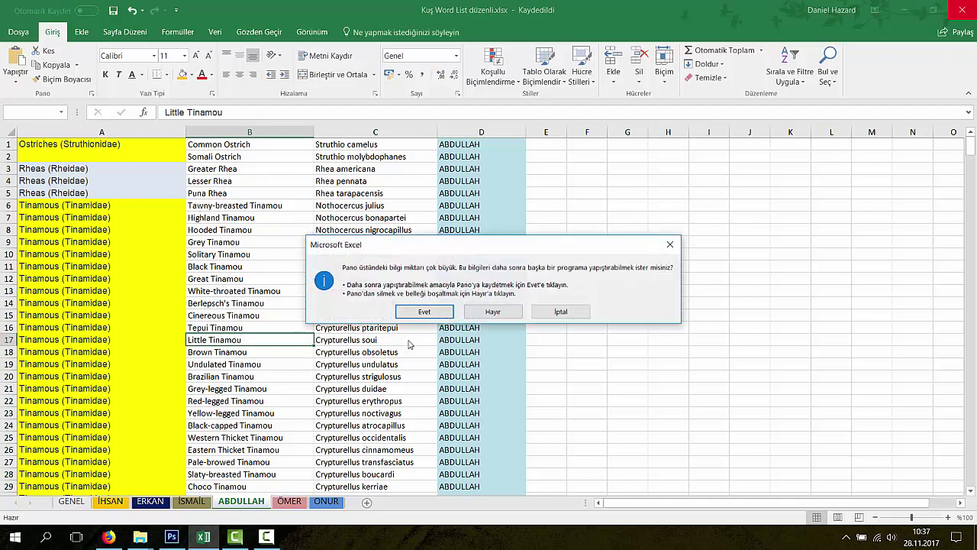
click(493, 312)
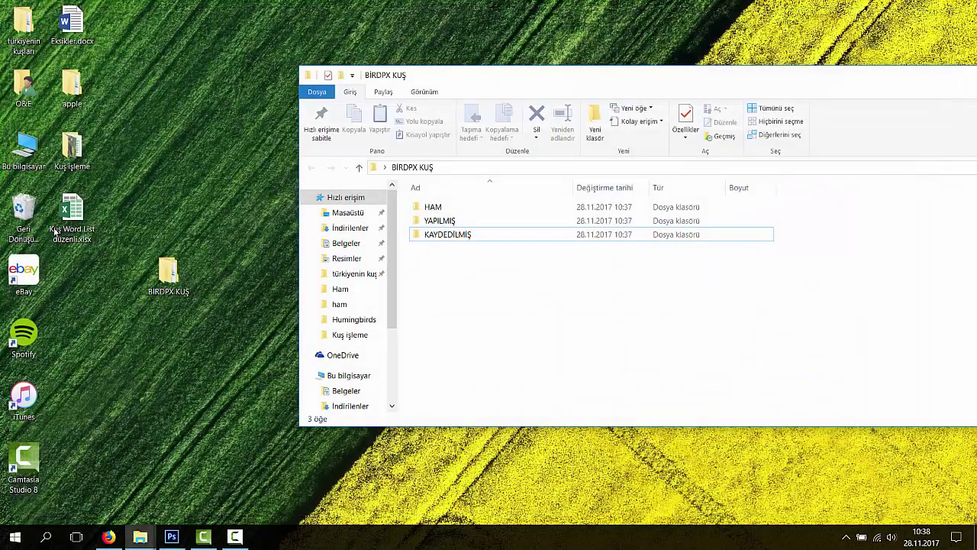
drag(82, 236, 467, 283)
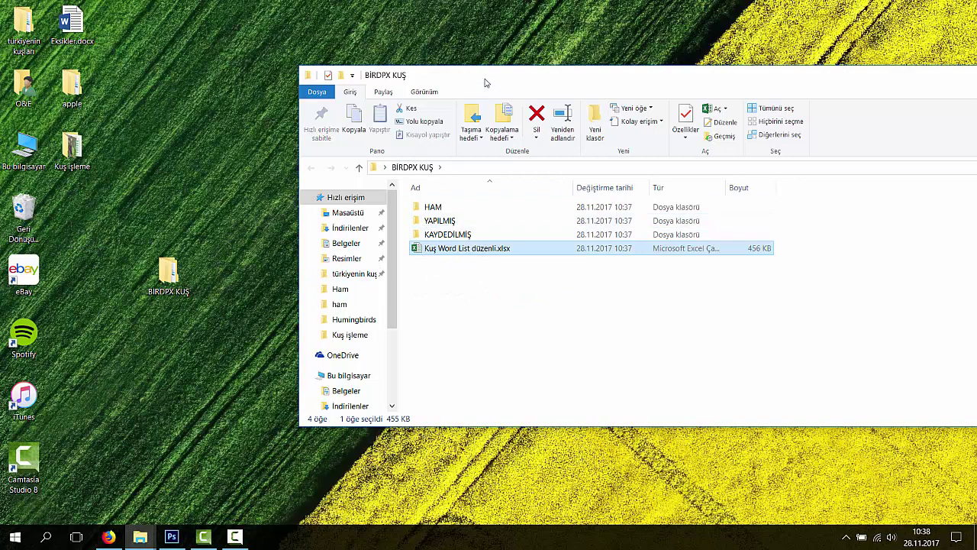
drag(486, 82, 370, 63)
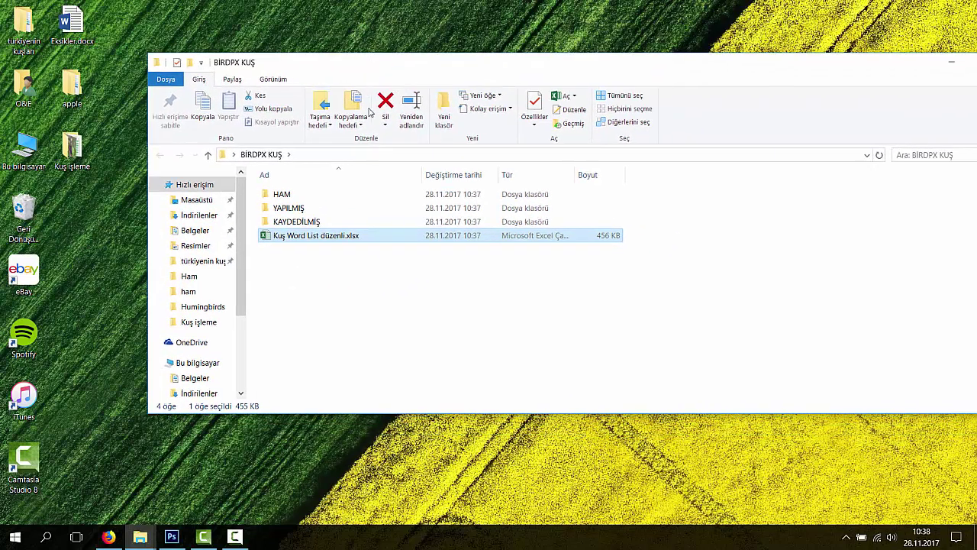
click(282, 196)
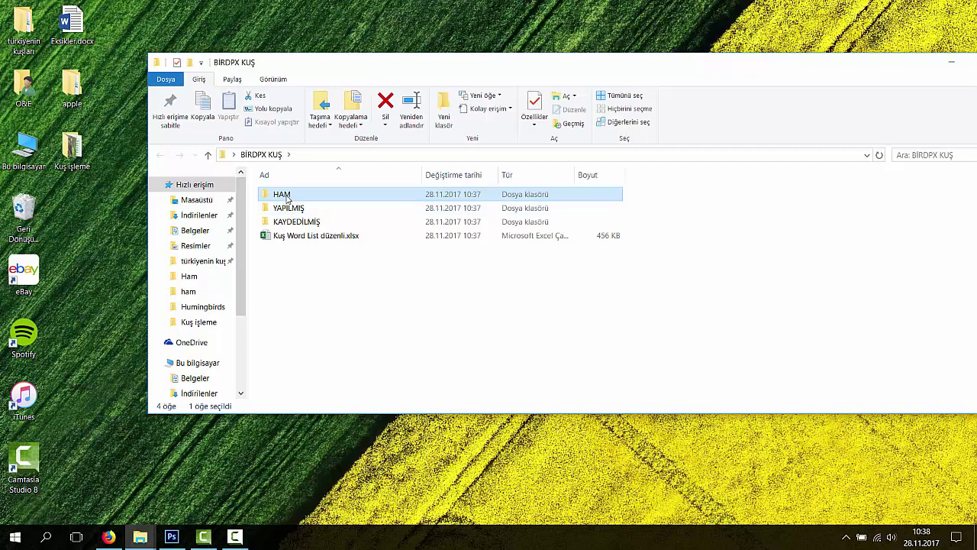
click(287, 209)
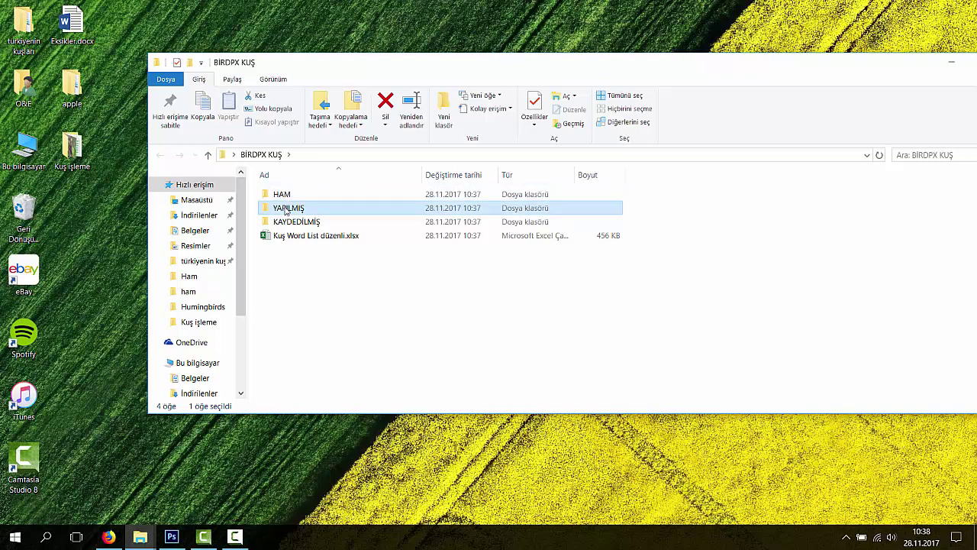
click(291, 224)
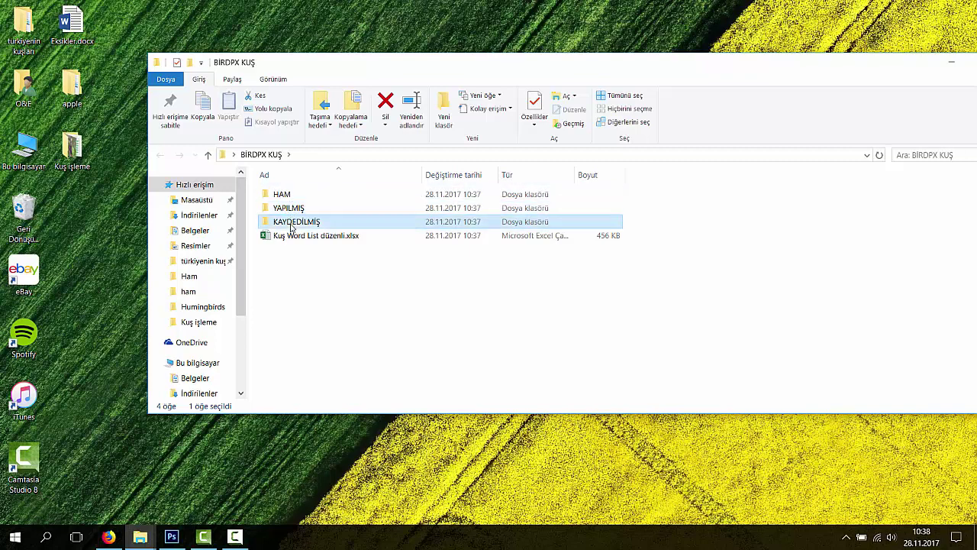
click(288, 212)
click(289, 223)
Step: Open Kuş Word List düzenli.xlsx in Excel and examine the family names in column A of the kingfisher sheet
double_click(281, 236)
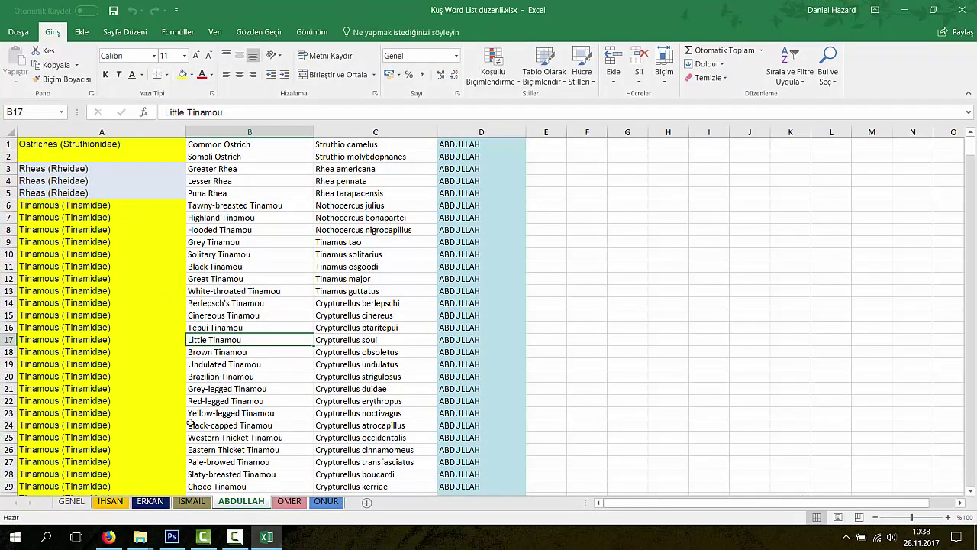
click(111, 501)
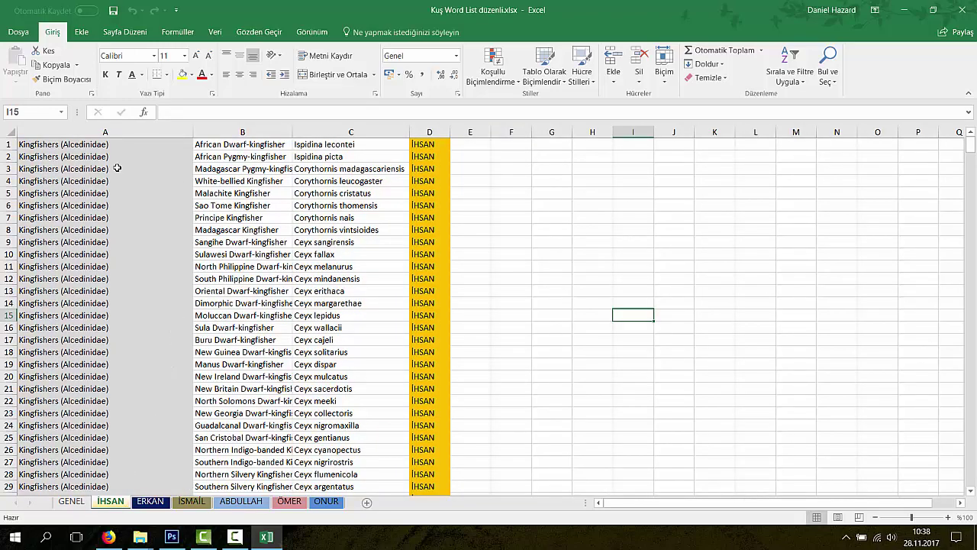
scroll(107, 187, down, 12)
scroll(101, 267, up, 12)
drag(30, 144, 115, 359)
scroll(197, 359, up, 2)
click(76, 181)
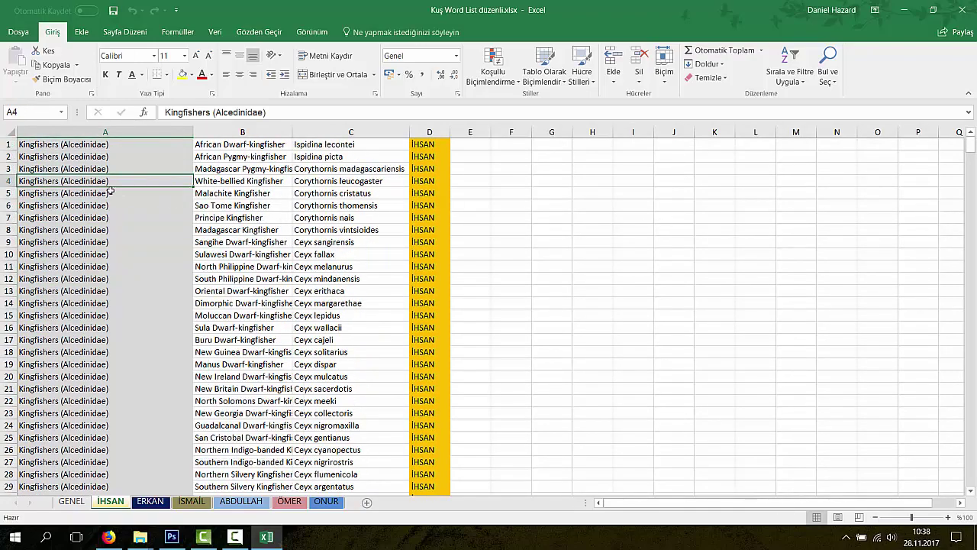
Step: Examine the English and Latin species name columns on the kingfisher sheet
mouse_move(970, 147)
mouse_down()
mouse_move(971, 253)
mouse_move(972, 141)
mouse_up()
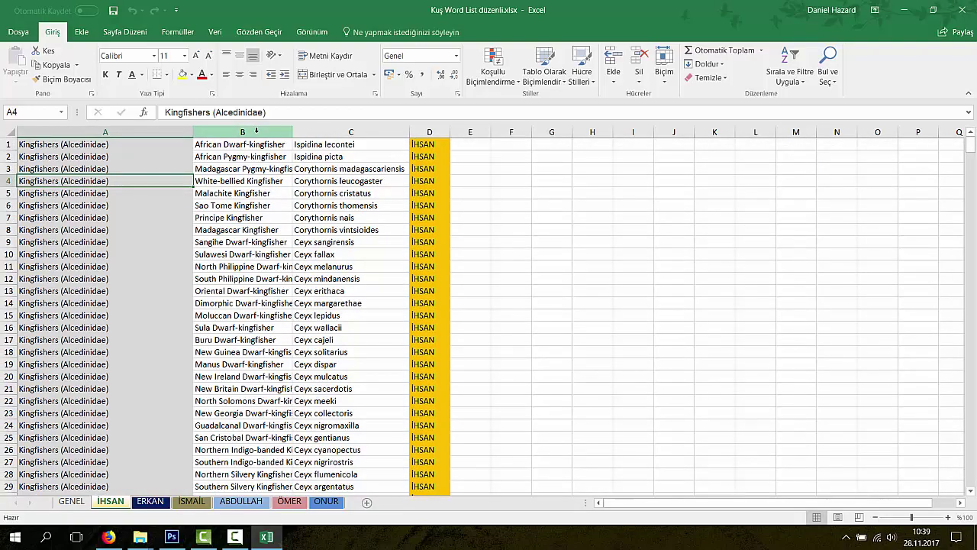
ctrl+click(242, 132)
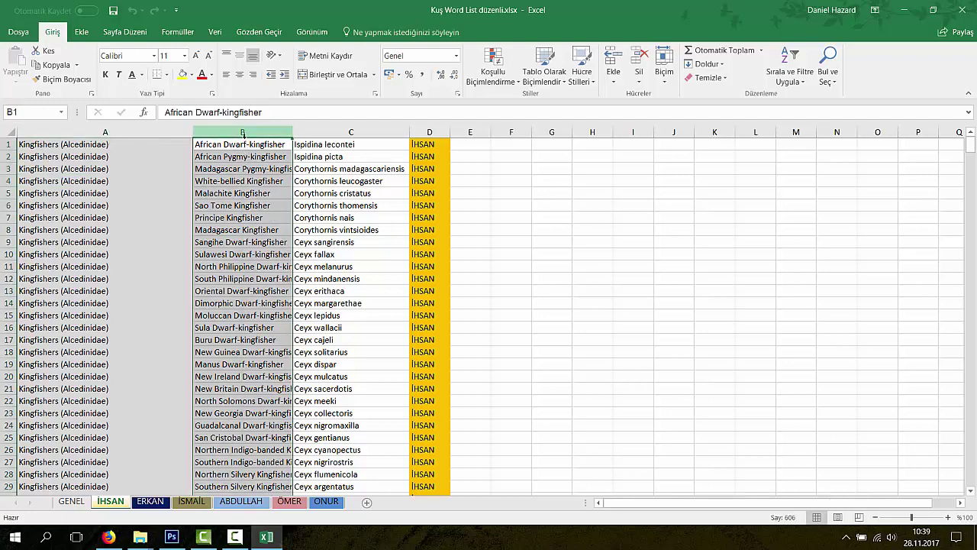
ctrl+click(332, 133)
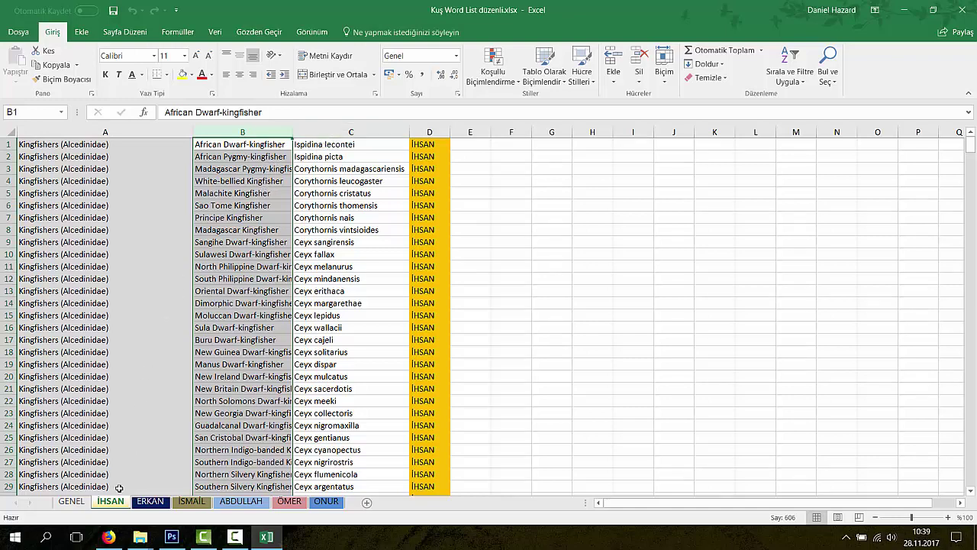
Step: Copy the text African Dwarf-kingfisher from inside cell B1
click(237, 145)
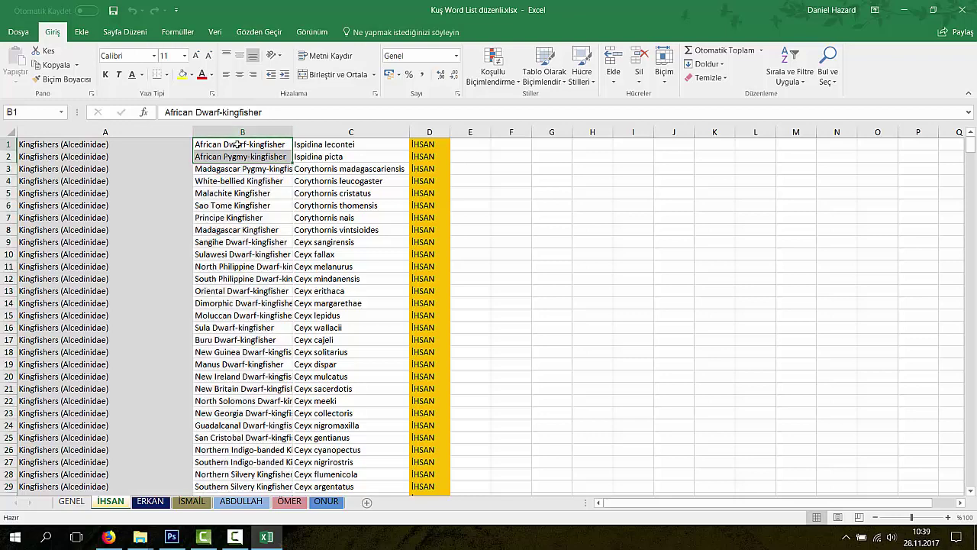
double_click(286, 144)
click(196, 144)
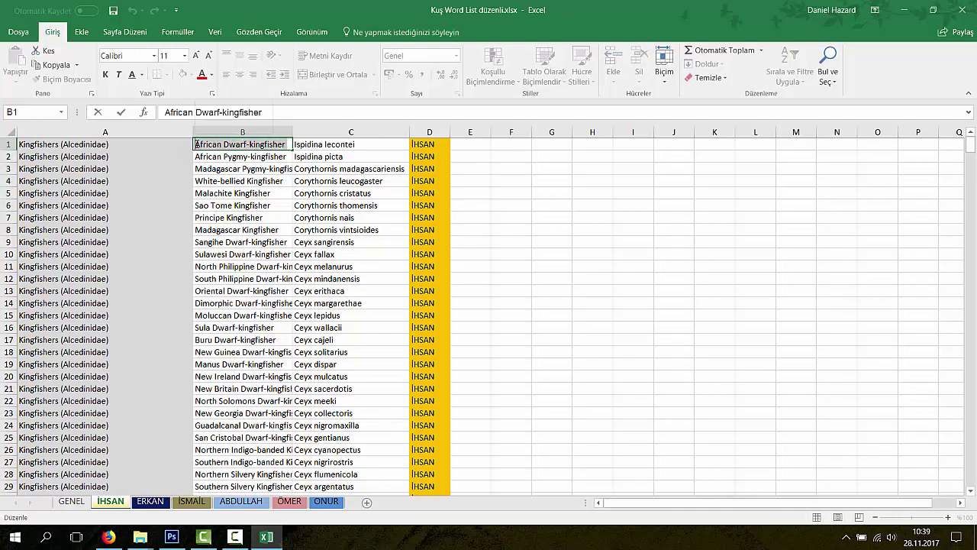
double_click(196, 145)
right_click(217, 147)
click(229, 170)
Step: Switch to Firefox and open Google in a new tab
click(109, 537)
click(204, 29)
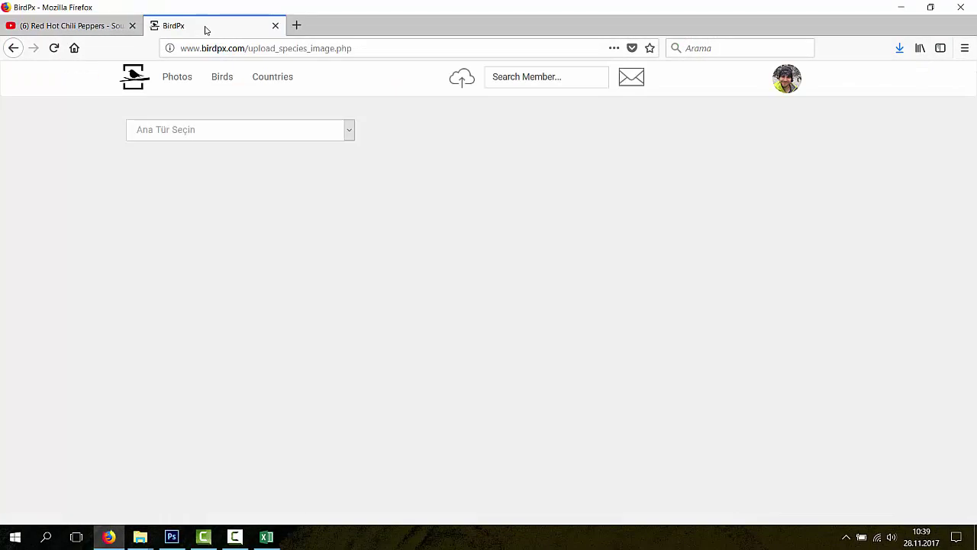
click(296, 26)
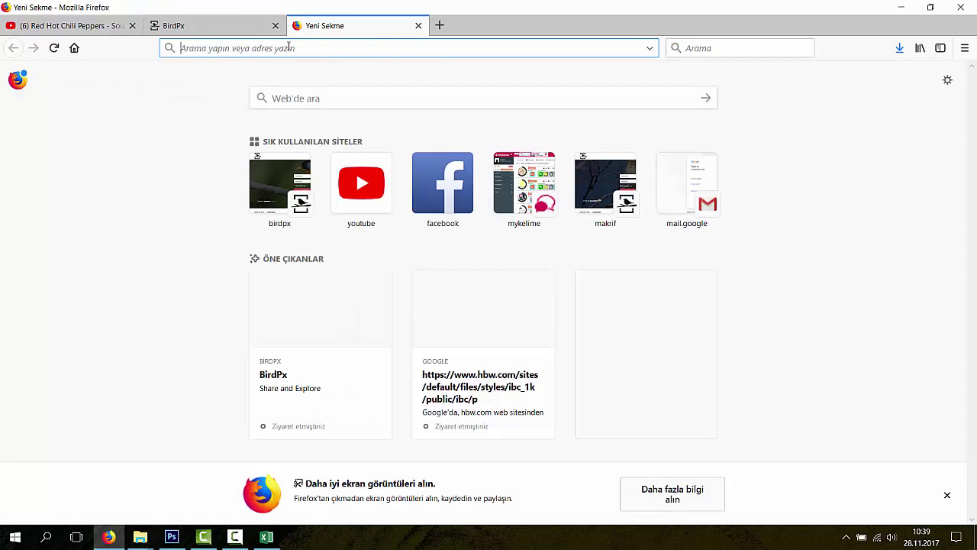
text(goo)
key(Return)
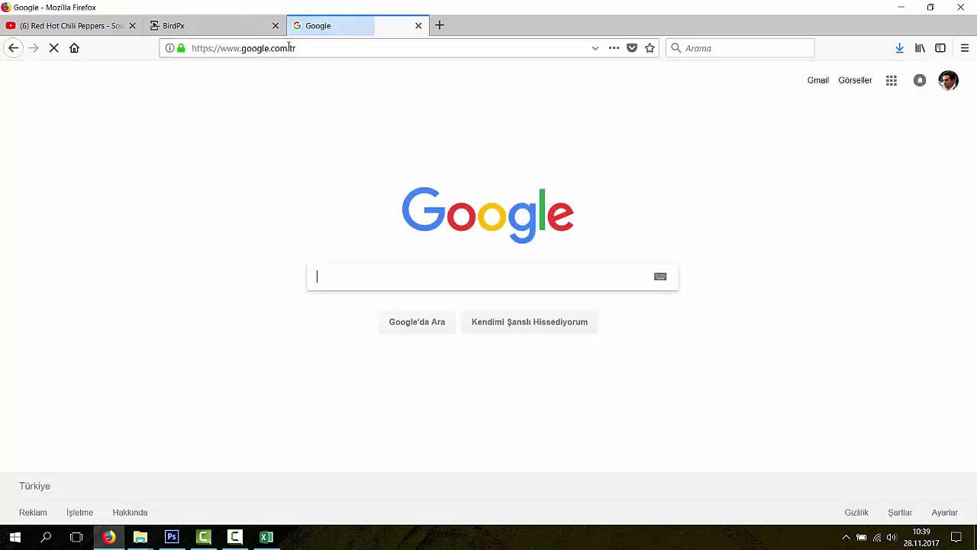
Step: Search Google for the copied species name African Dwarf-kingfisher and browse its image results
right_click(342, 275)
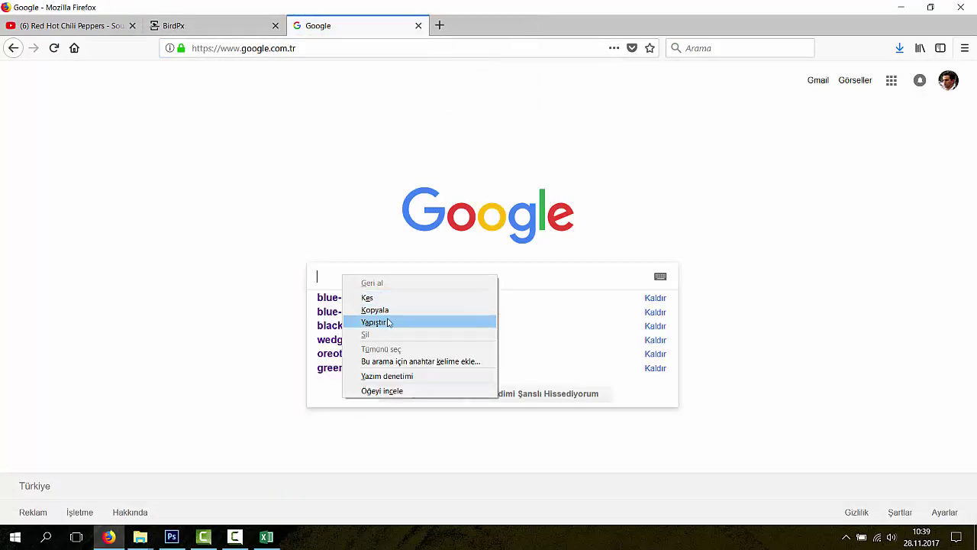
click(386, 321)
key(Return)
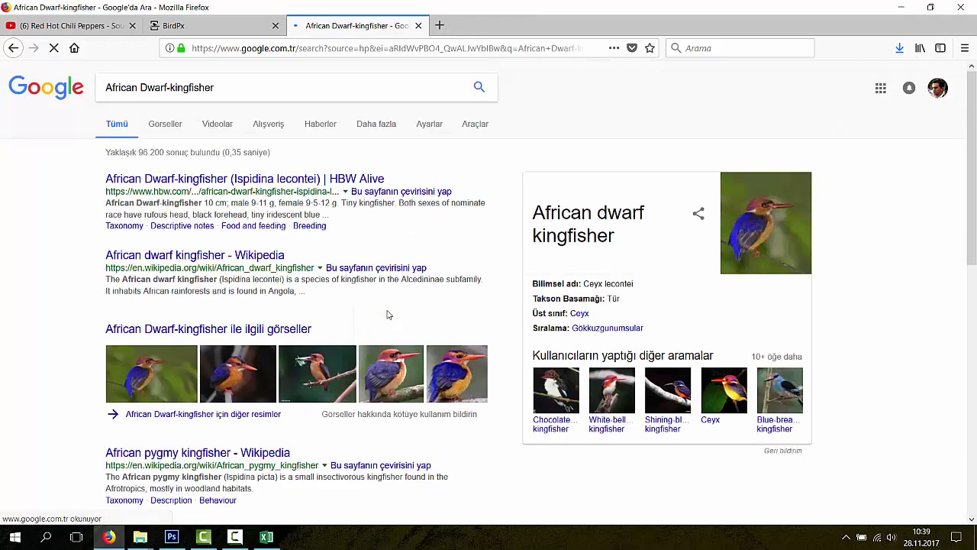
click(174, 126)
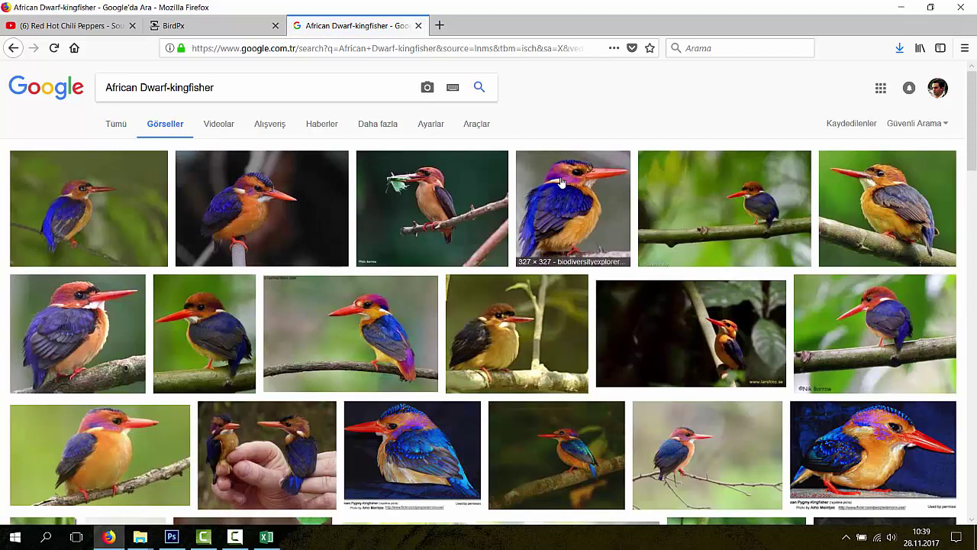
scroll(562, 216, down, 4)
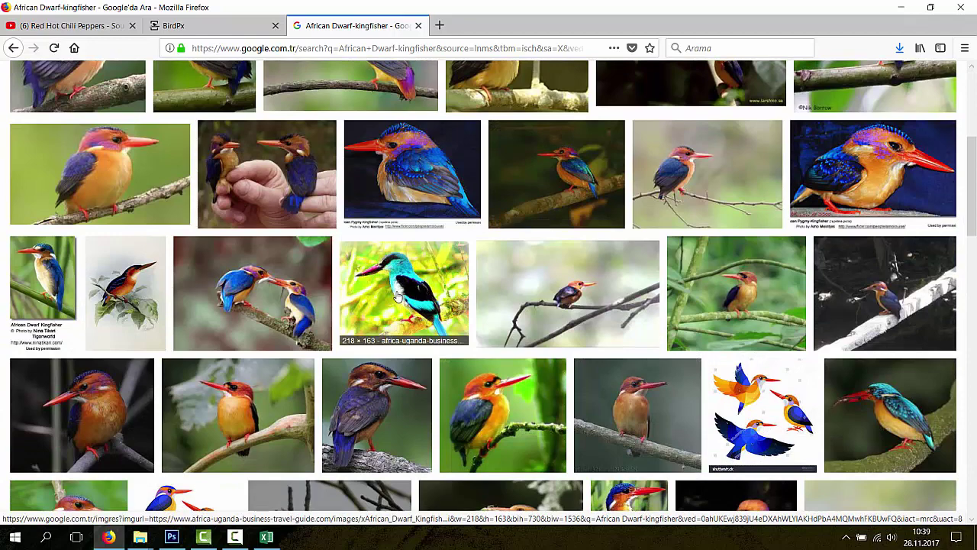
scroll(403, 296, up, 4)
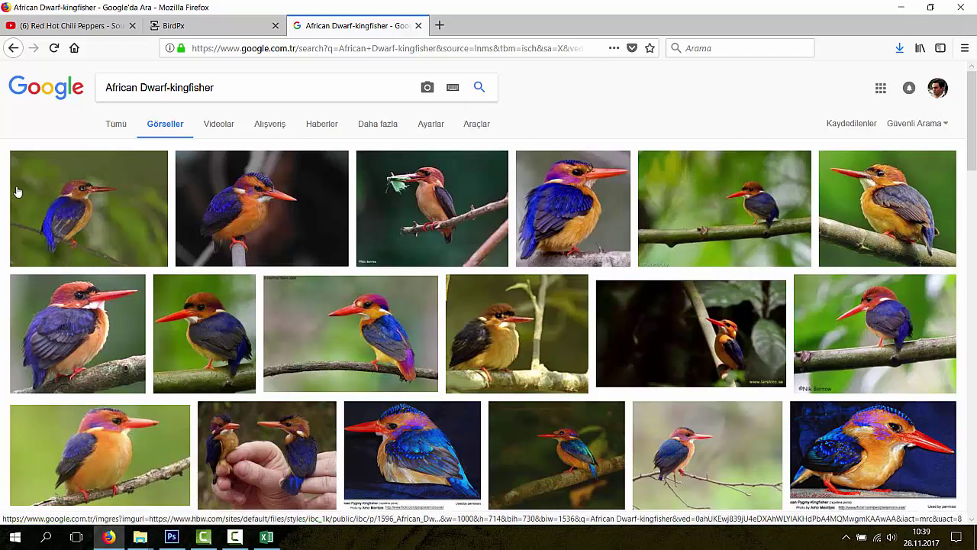
Step: Open the hbw.com, Wikimedia, biodiversityexplorer, Pinterest and outdoorphoto.community kingfisher images from the results in separate new tabs
right_click(95, 218)
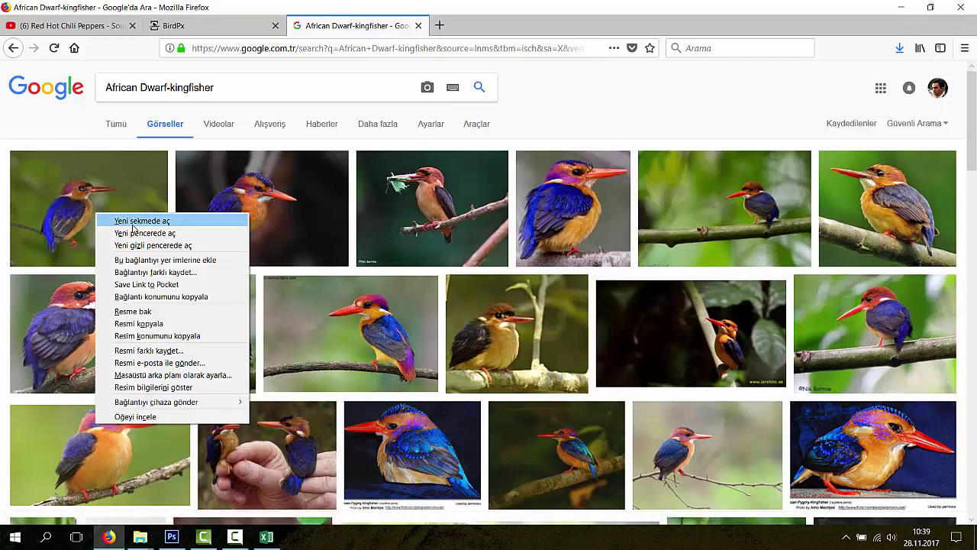
click(132, 223)
right_click(239, 211)
click(275, 220)
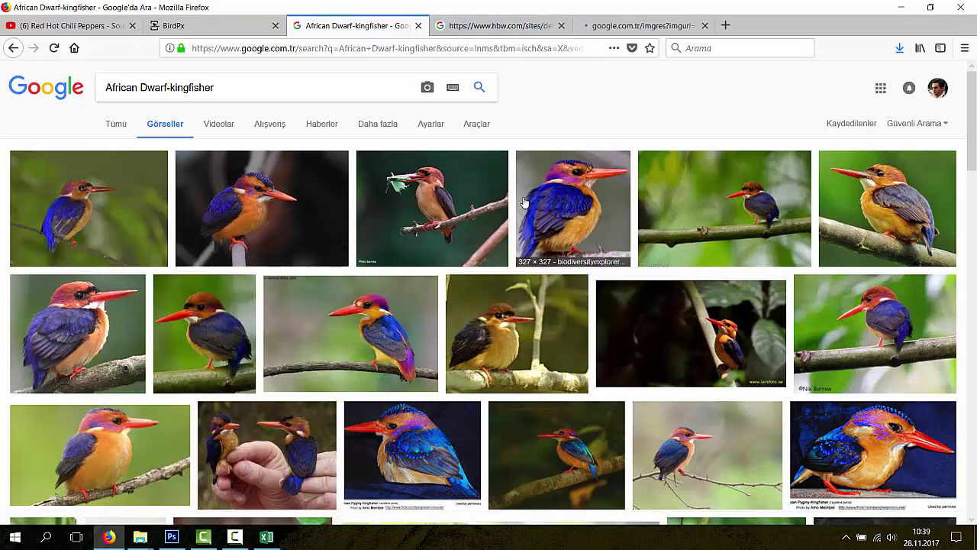
right_click(550, 196)
click(589, 202)
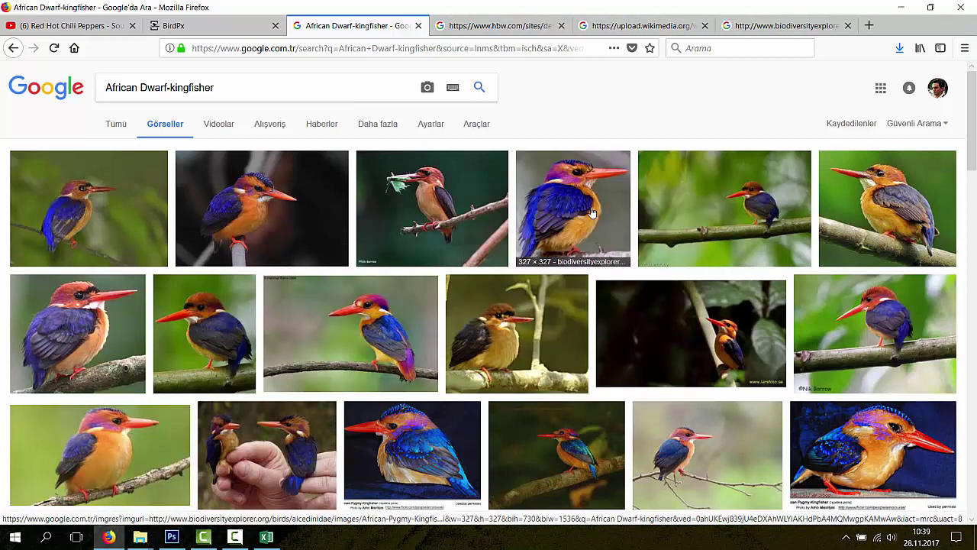
right_click(860, 213)
click(858, 217)
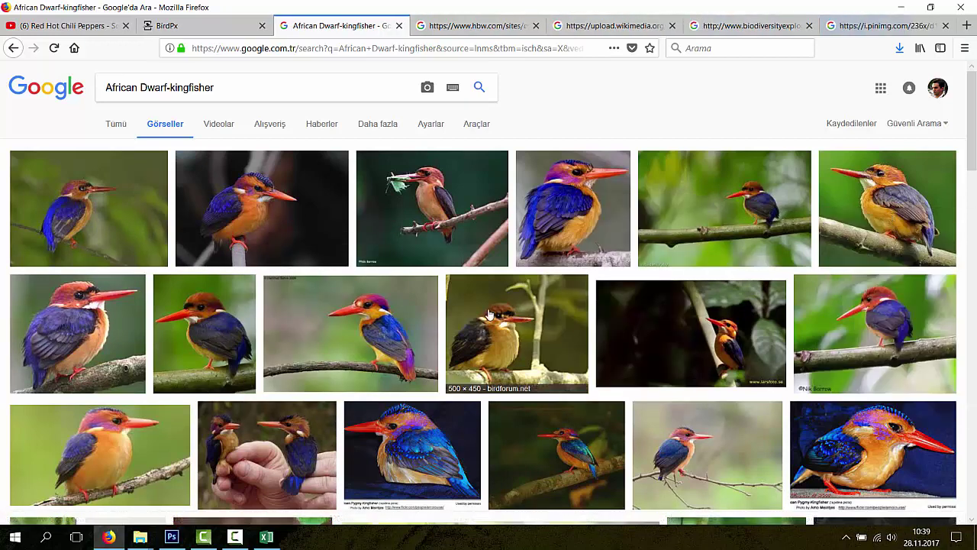
right_click(389, 319)
click(399, 324)
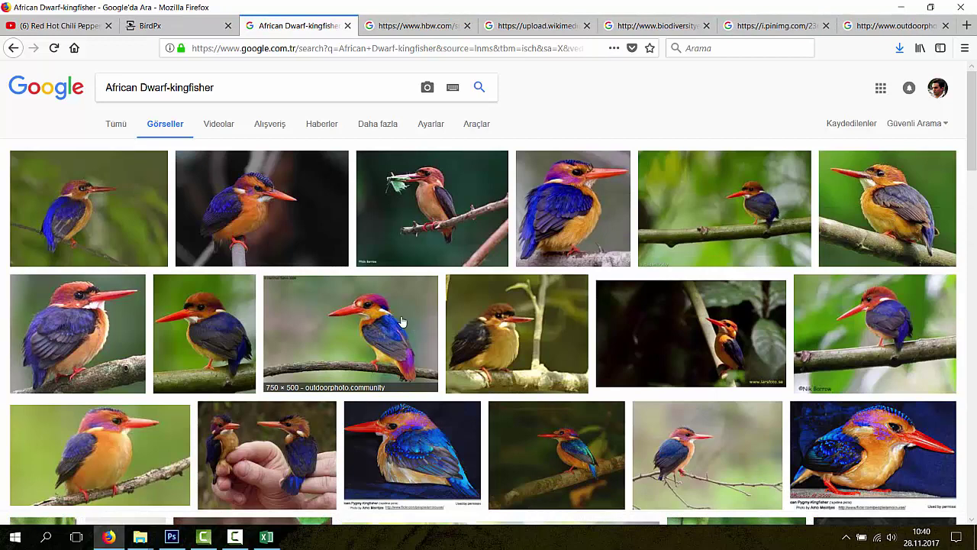
Step: View the enlarged outdoorphoto.community image and its saving options, then return to the image results
click(871, 26)
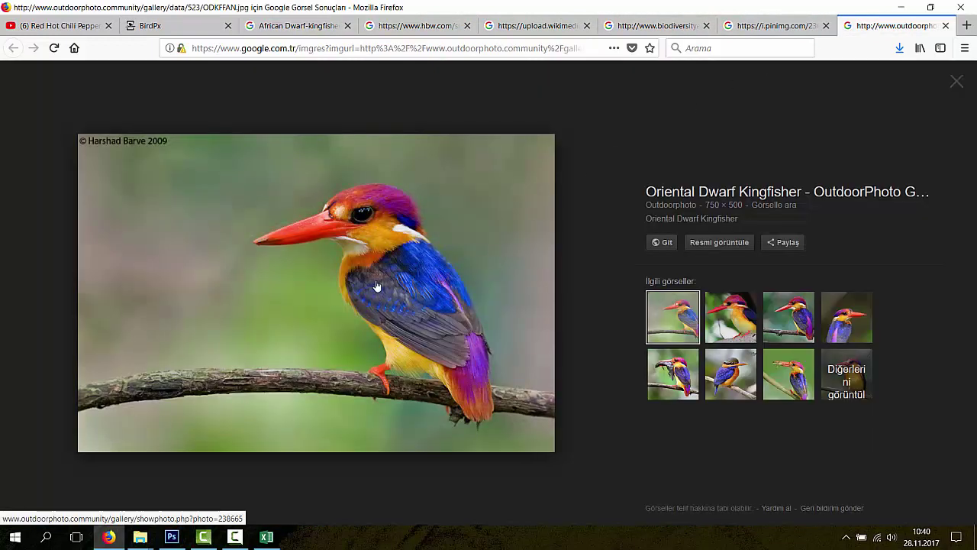
right_click(355, 245)
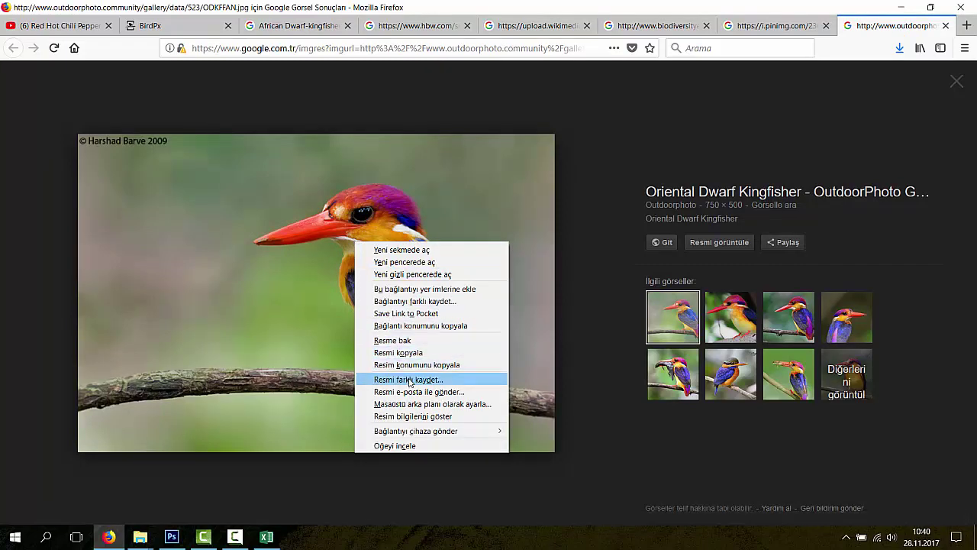
right_click(320, 218)
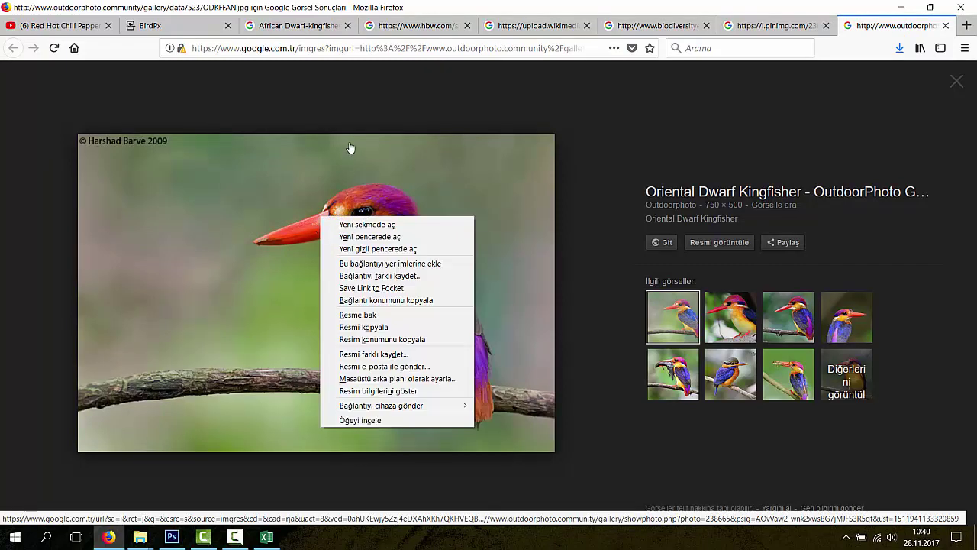
click(284, 29)
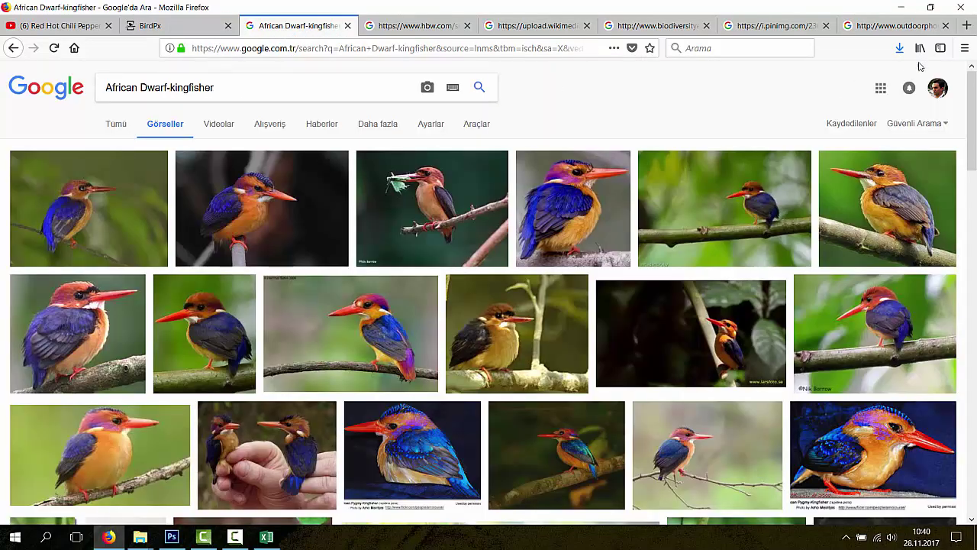
Step: Look through the opened kingfisher image tabs and compare them with the Google image results
click(897, 26)
click(772, 26)
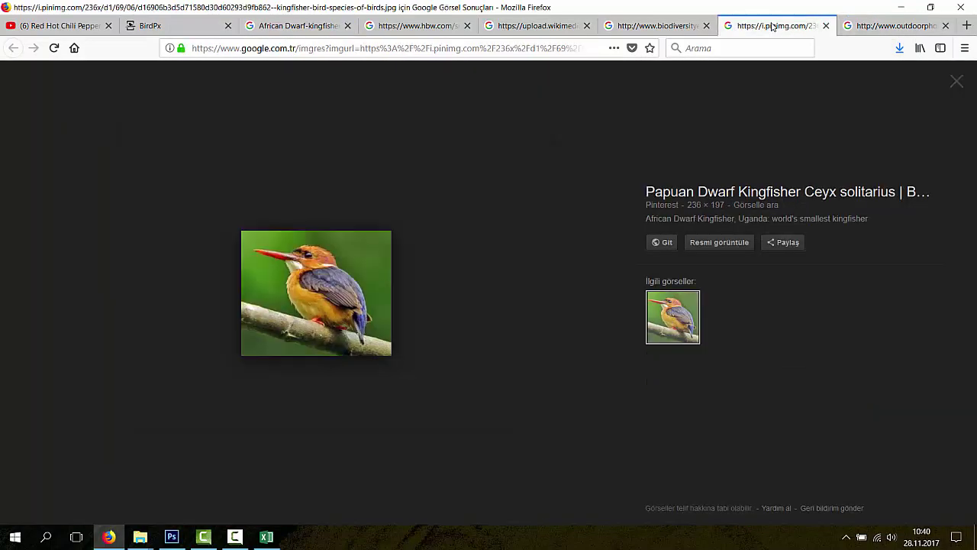
click(658, 25)
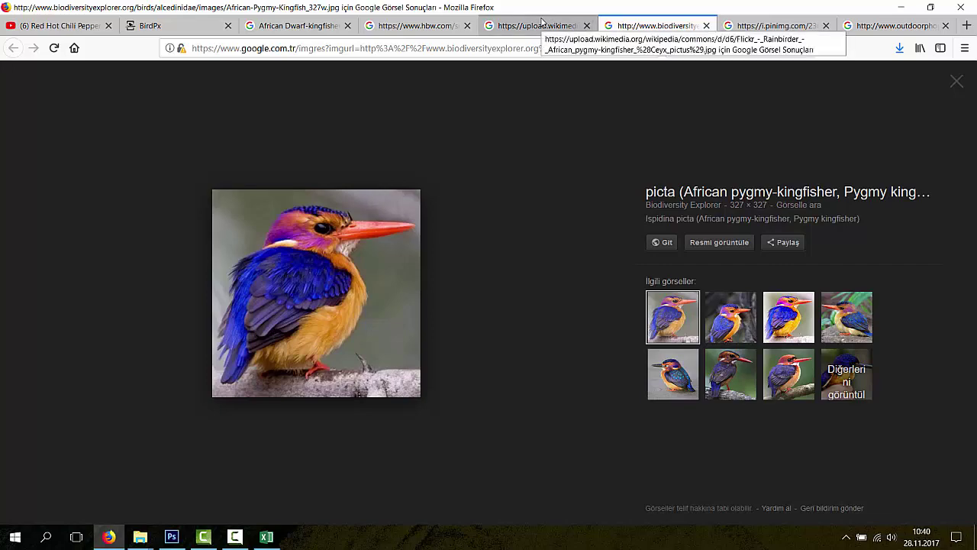
click(542, 22)
click(435, 26)
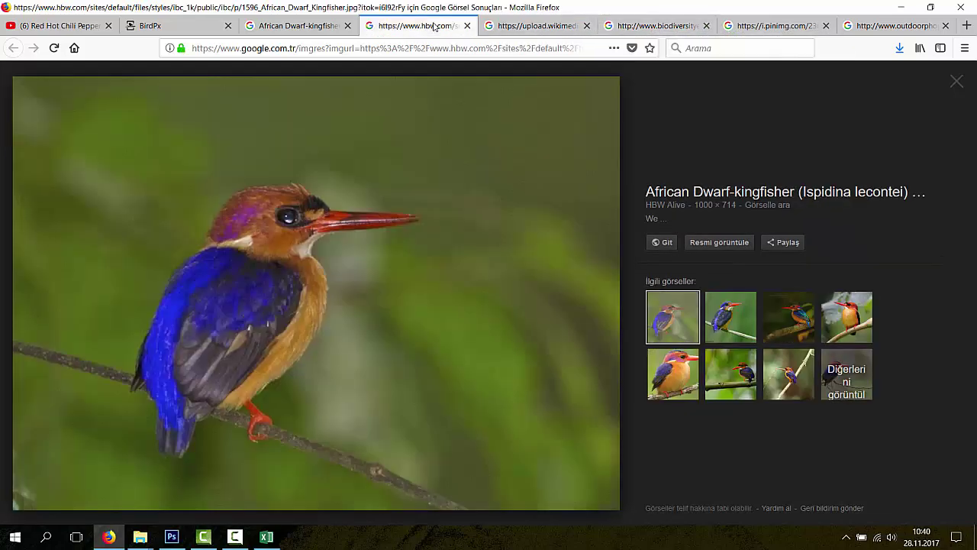
click(305, 26)
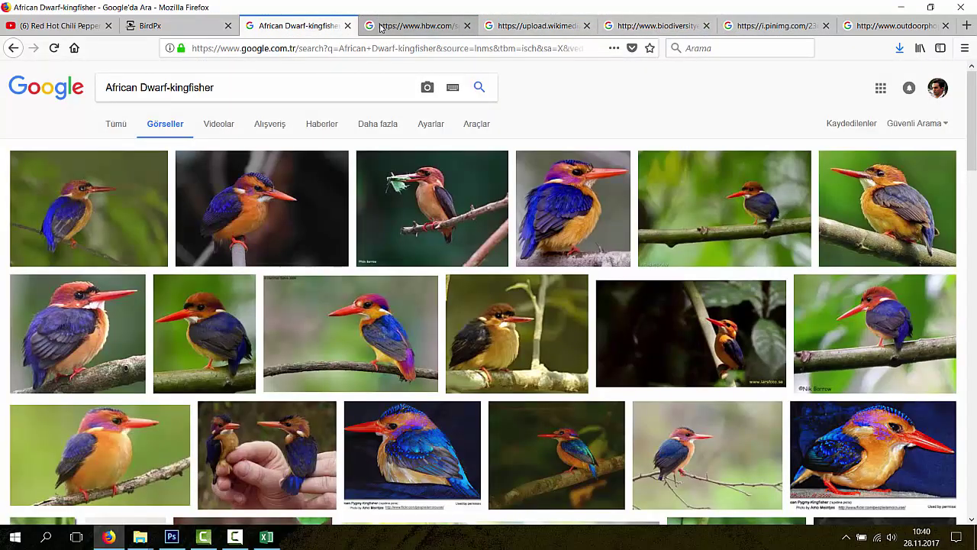
click(381, 28)
click(285, 27)
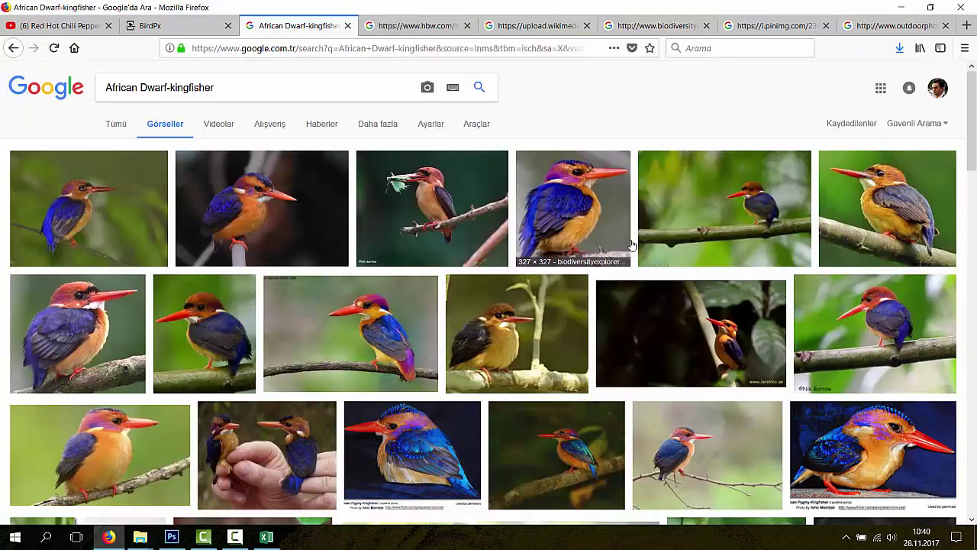
Step: Check the species title of each opened image and close the Wikimedia, biodiversityexplorer, Pinterest and outdoorphoto.community tabs, keeping the hbw.com one
click(406, 27)
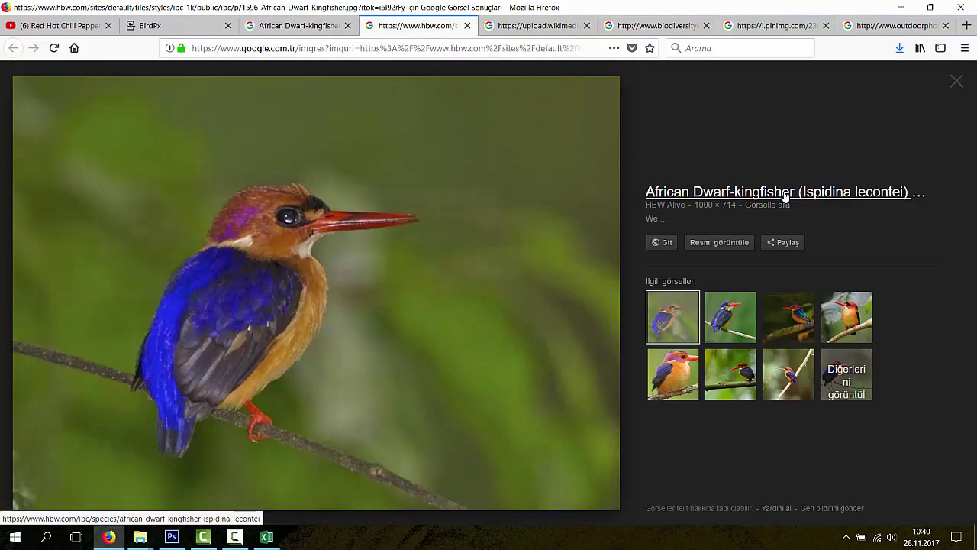
click(534, 25)
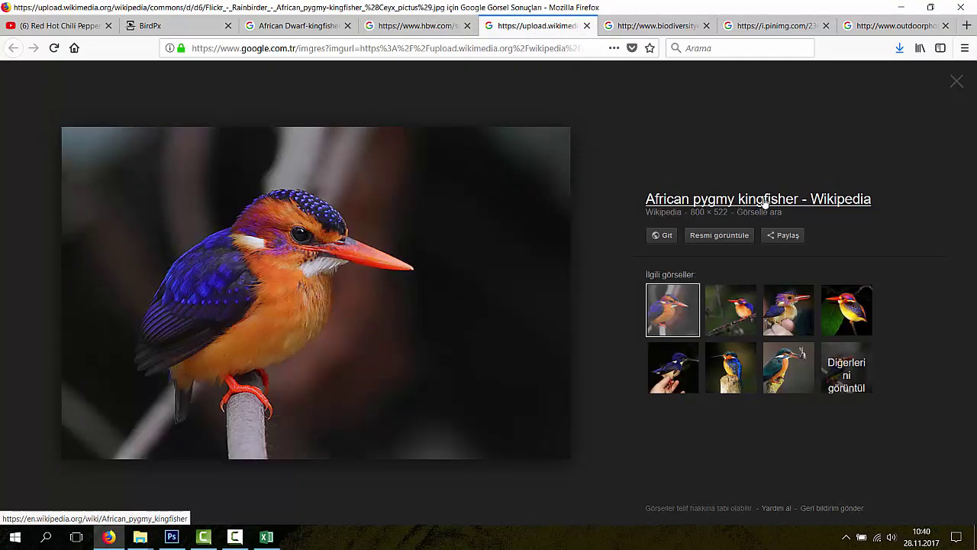
click(587, 25)
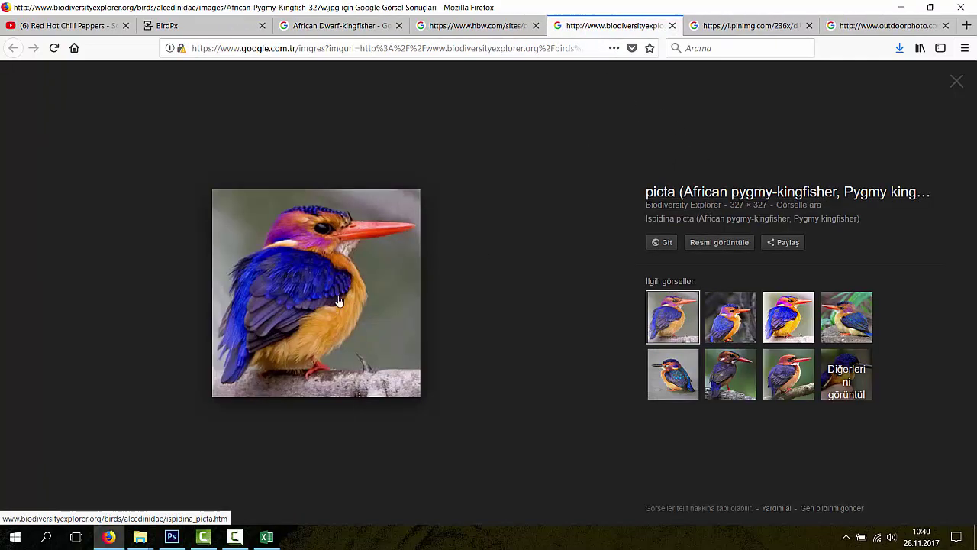
click(672, 25)
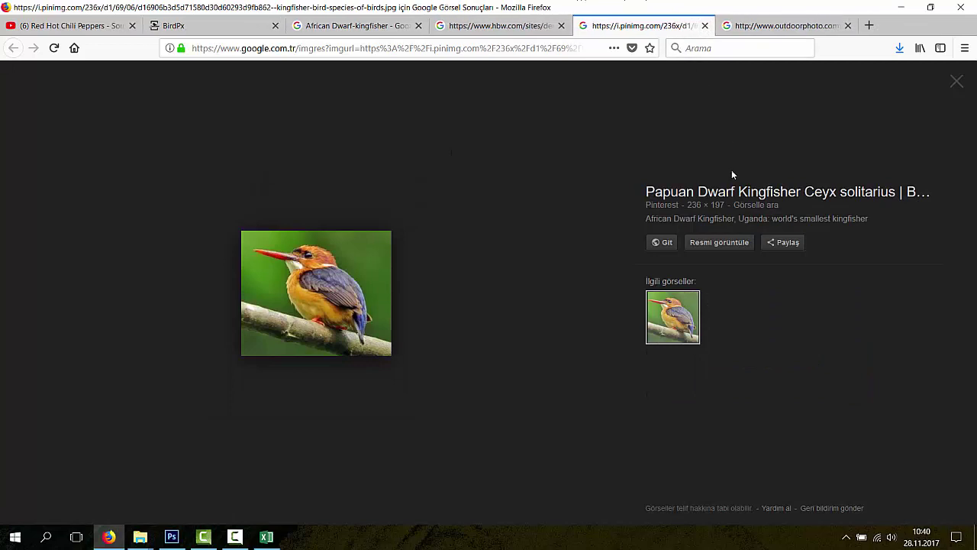
click(704, 27)
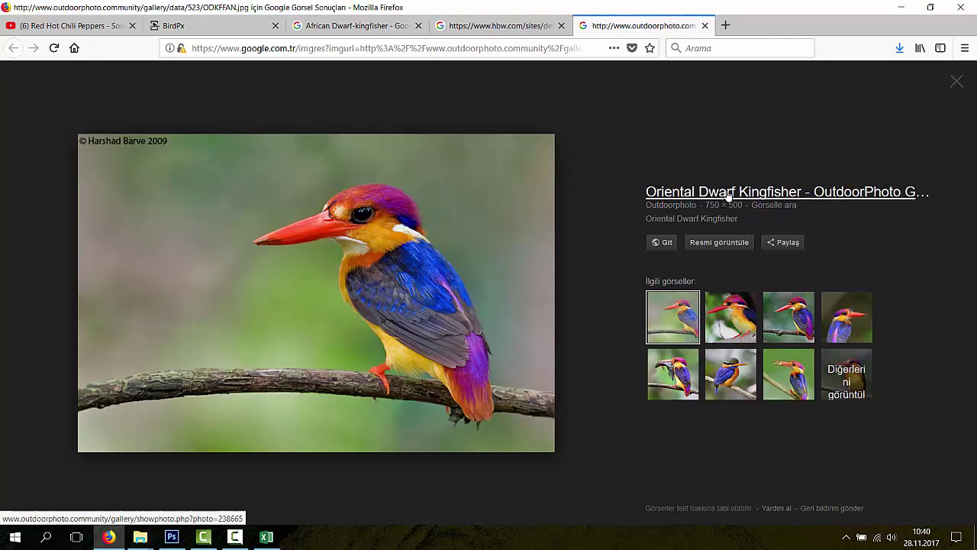
click(705, 26)
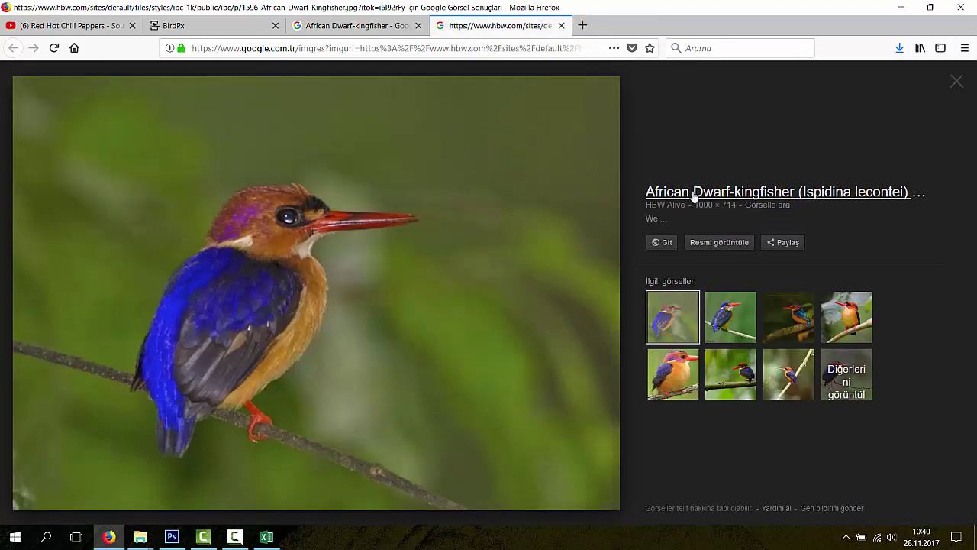
Step: Recheck the hbw.com African Dwarf-kingfisher image and switch back to the bird list in Excel
key(ctrl+Page_Up)
click(485, 28)
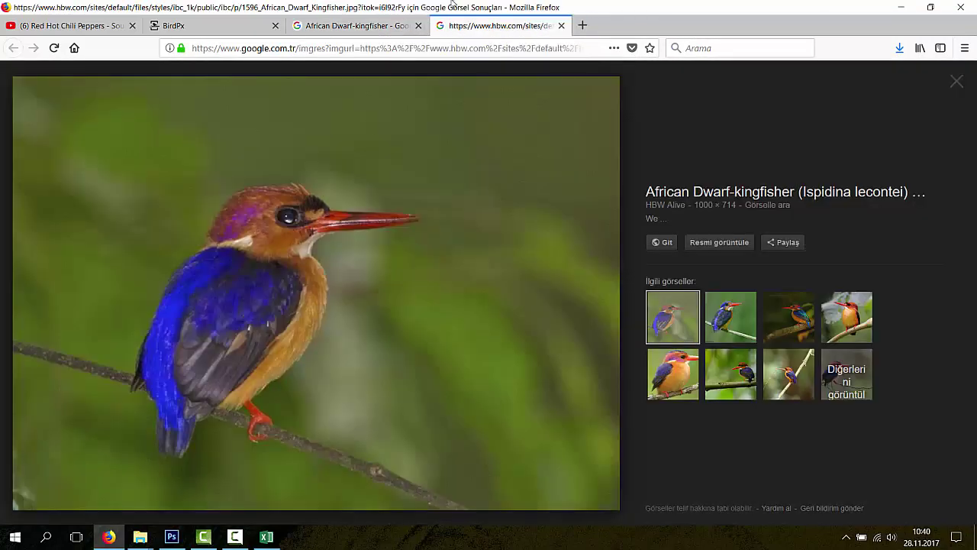
click(263, 538)
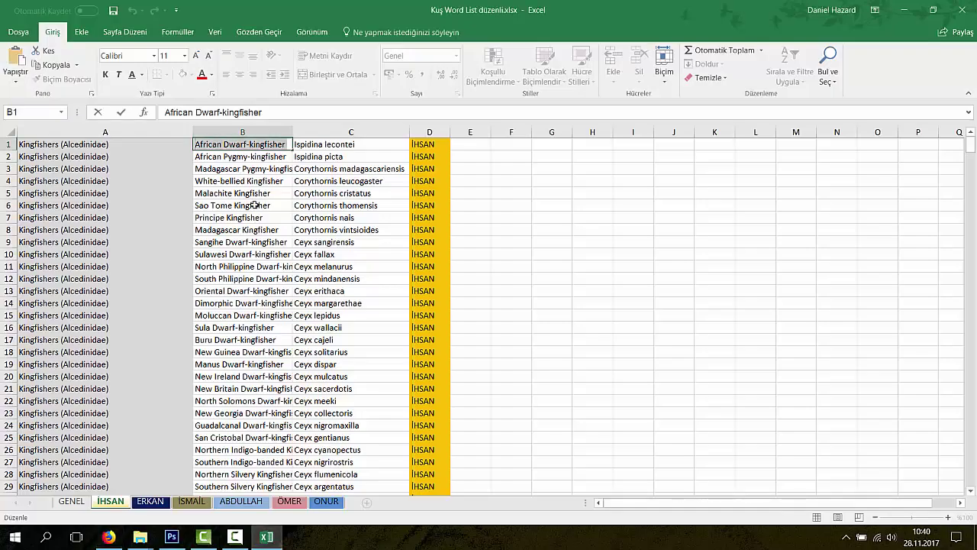
Step: Take the scientific name from cell C1 of the bird list and search Google Images in Firefox for "Ispidina lecontei"
click(351, 143)
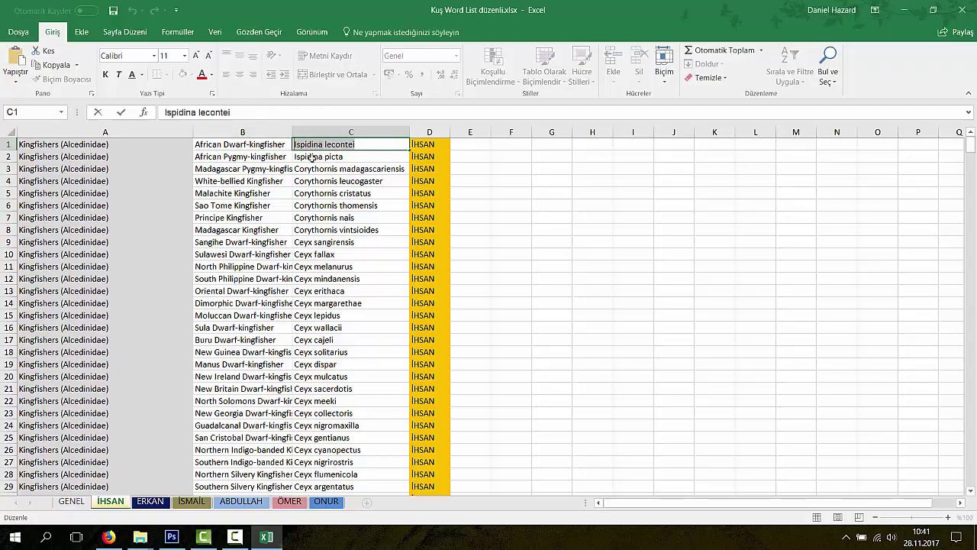
click(109, 537)
click(332, 28)
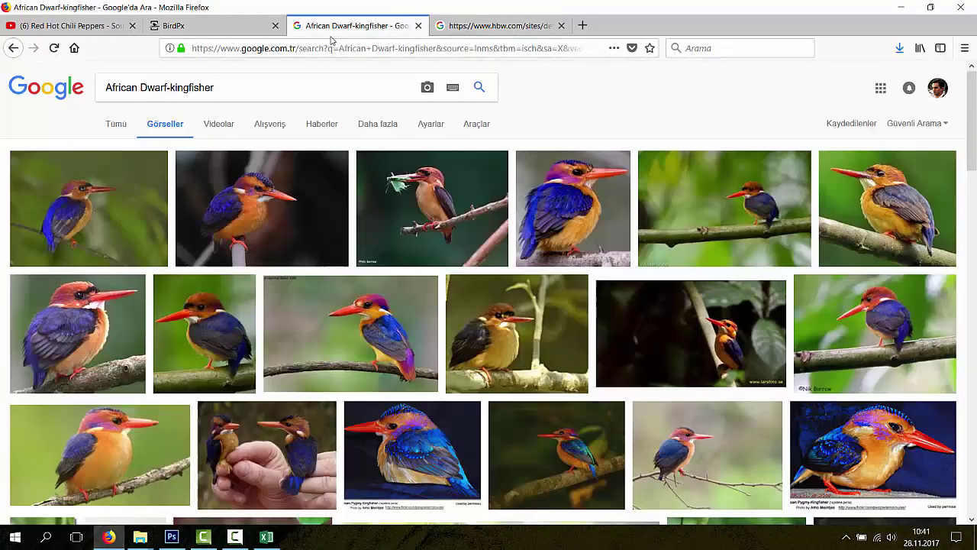
drag(229, 88, 71, 86)
text(Ispidina lecontei)
key(Return)
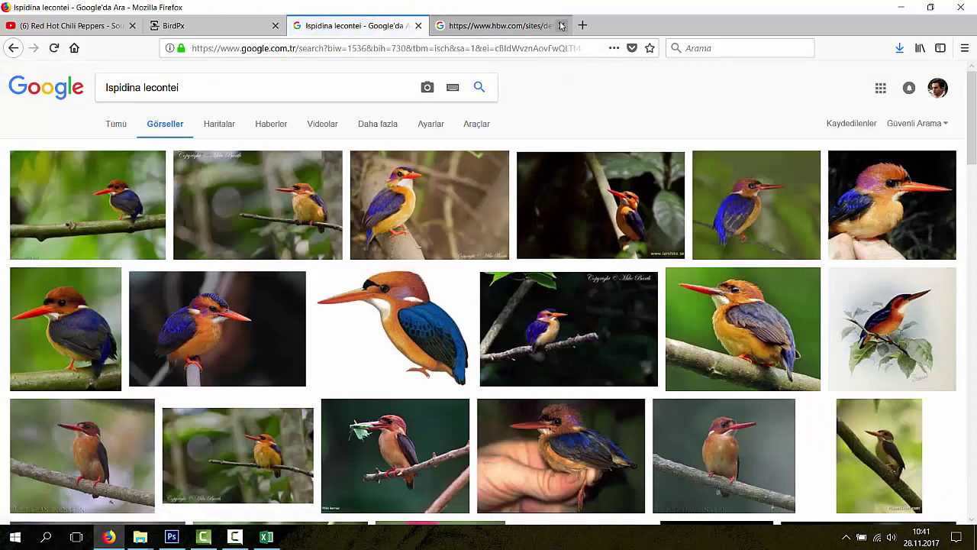
Step: Close the old hbw.com image tab and view the focusingonwildlife.com kingfisher result in its own tab
click(561, 26)
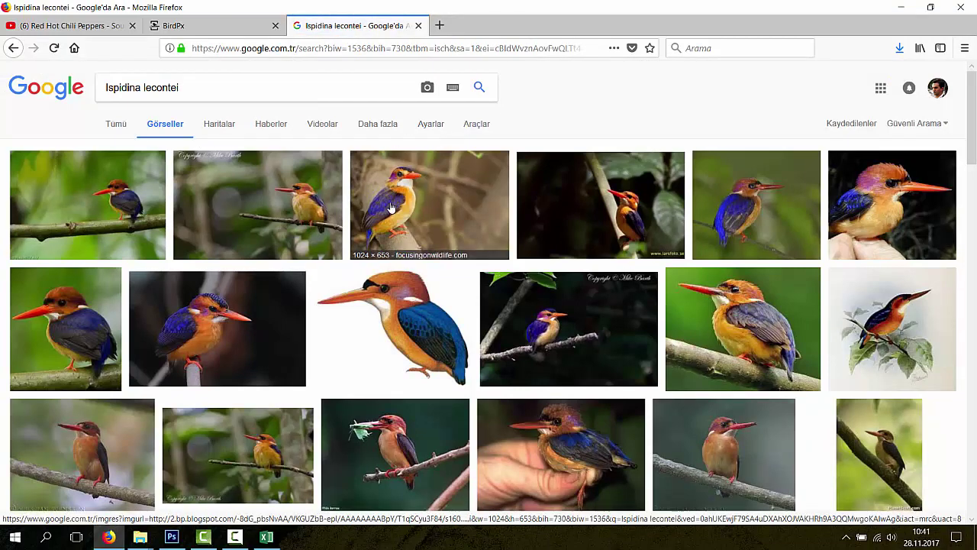
middle_click(416, 174)
click(496, 25)
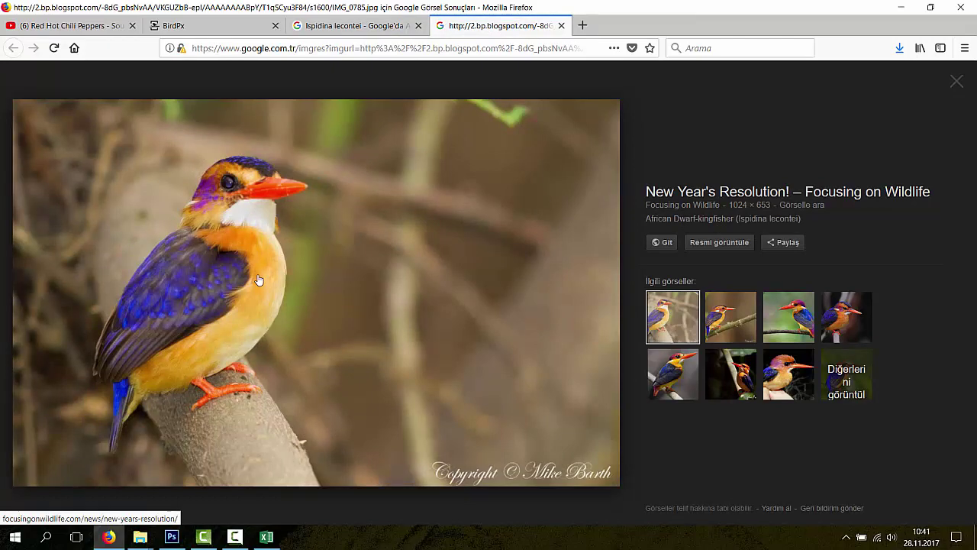
Step: Return to the image results and view the hbw.com kingfisher on a green branch in a separate tab
click(351, 26)
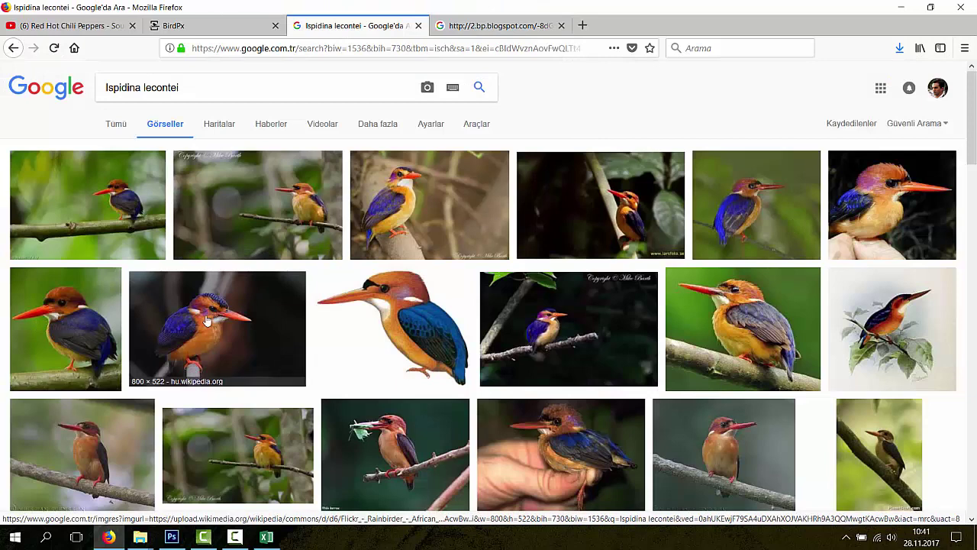
middle_click(121, 209)
click(451, 26)
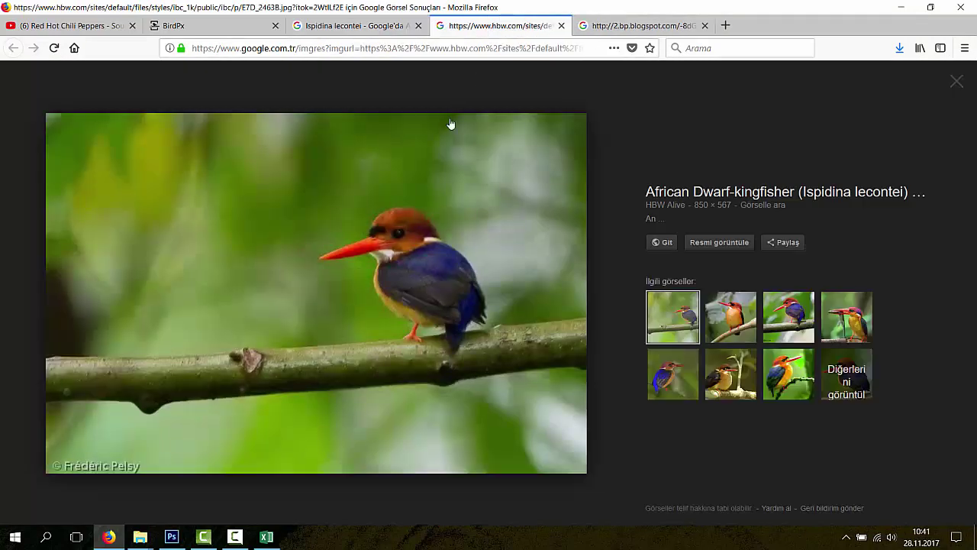
Step: Look through the related images of the hbw.com result, ending on the topbirdingtours.com kingfisher photo
click(750, 319)
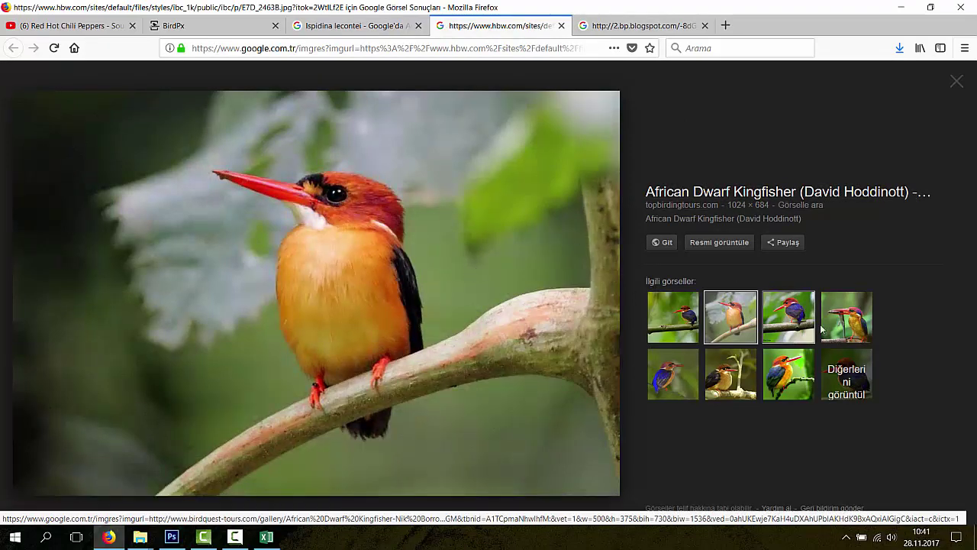
click(793, 323)
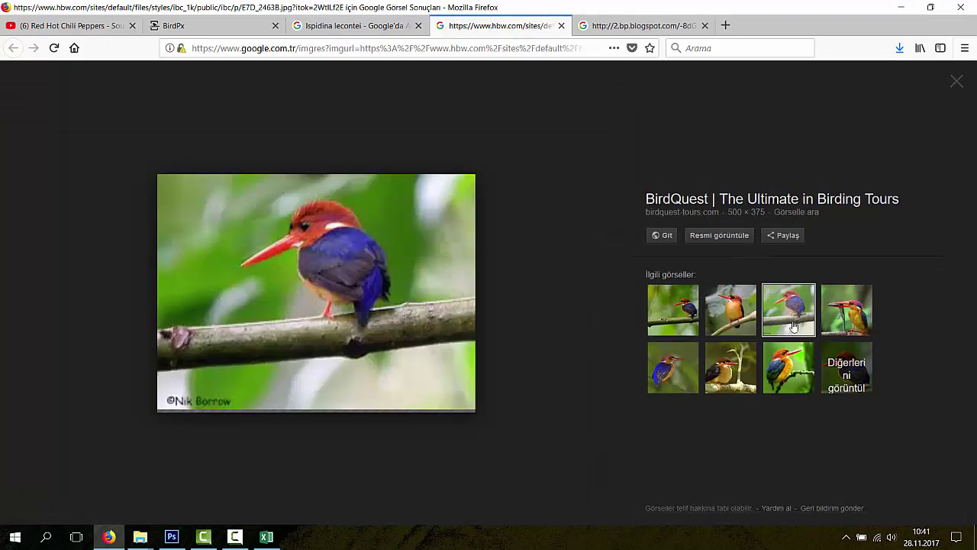
click(847, 310)
click(730, 367)
click(686, 372)
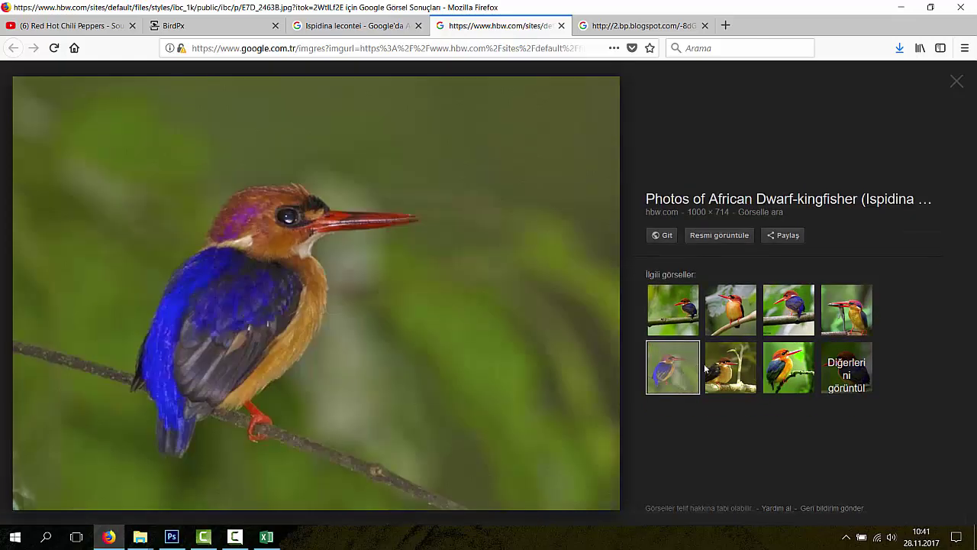
click(786, 365)
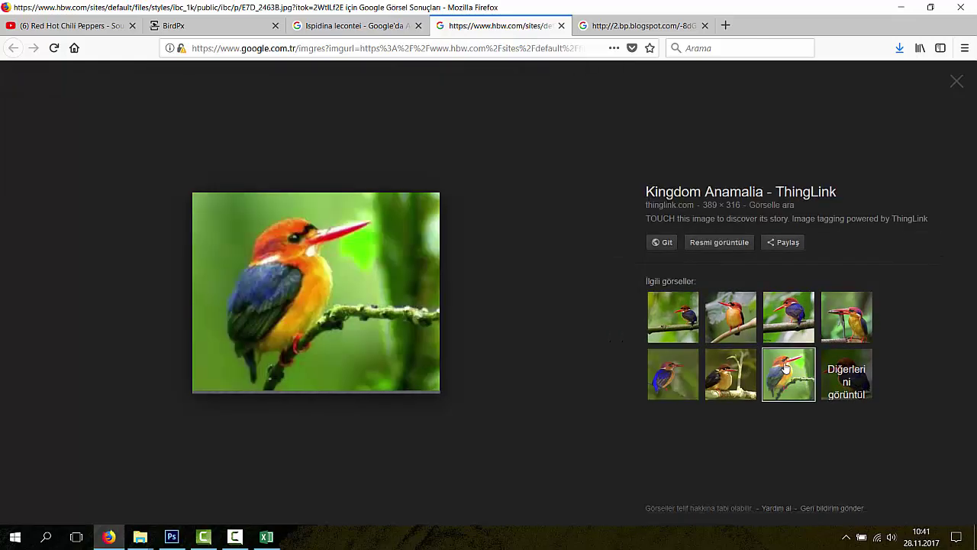
click(750, 324)
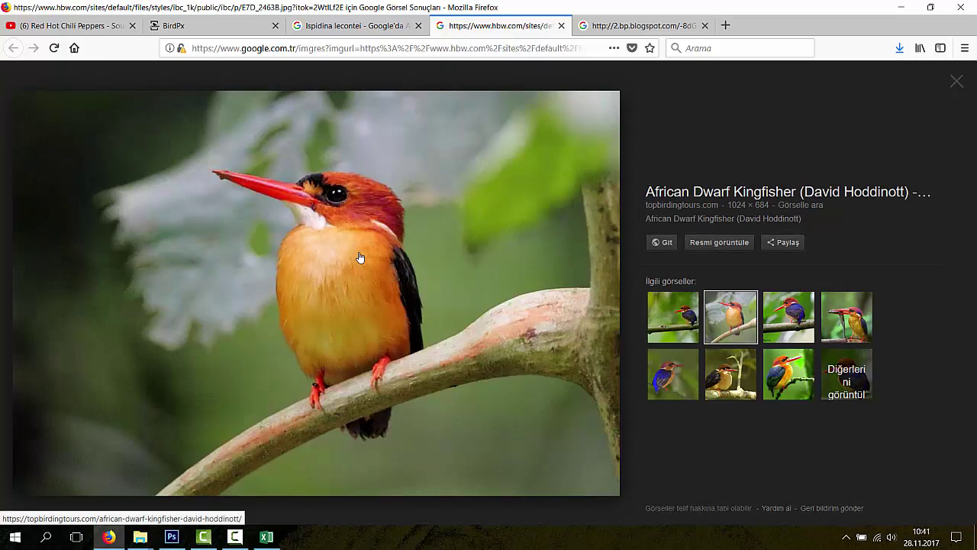
Step: Compare the remaining Ispidina lecontei results with the two opened images, ending on the focusingonwildlife.com one
click(373, 26)
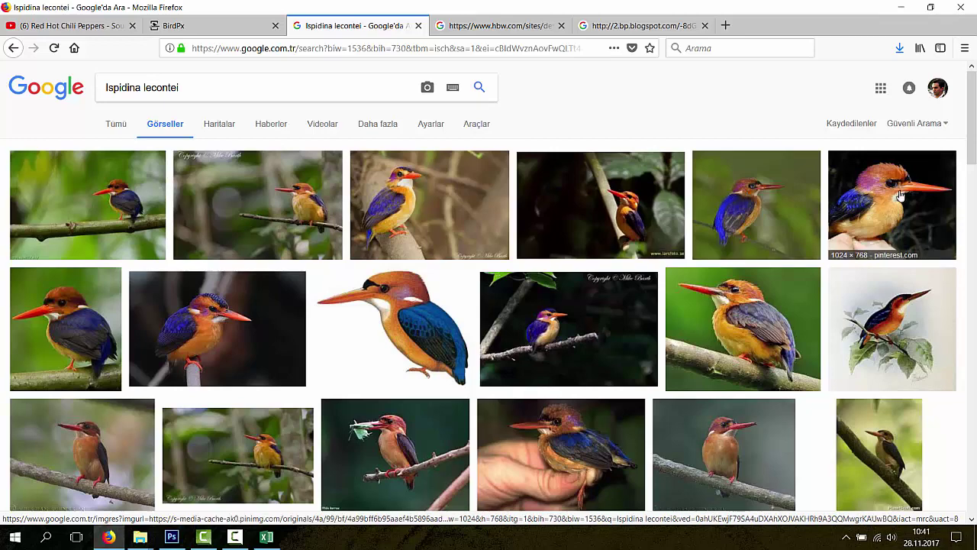
scroll(428, 233, down, 2)
scroll(382, 252, down, 3)
scroll(344, 262, up, 5)
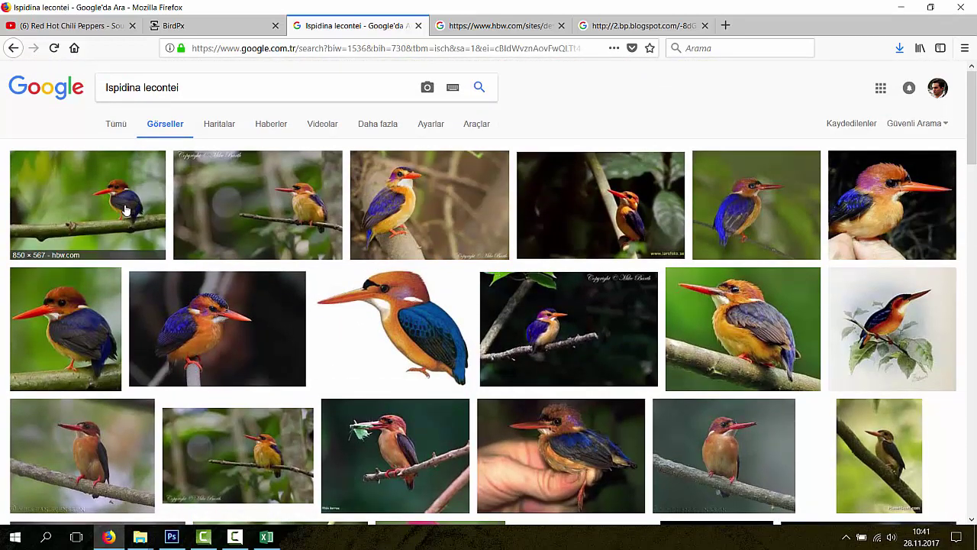
click(511, 29)
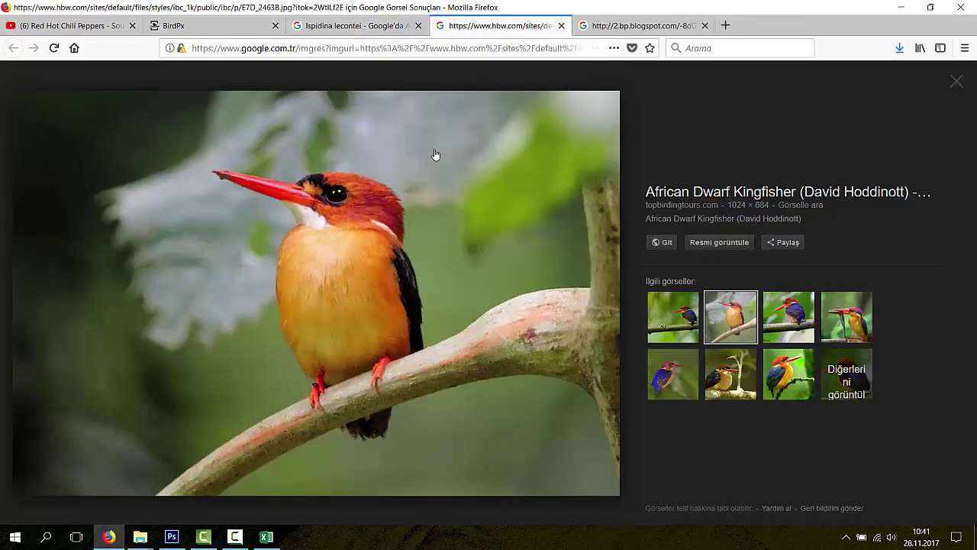
click(619, 25)
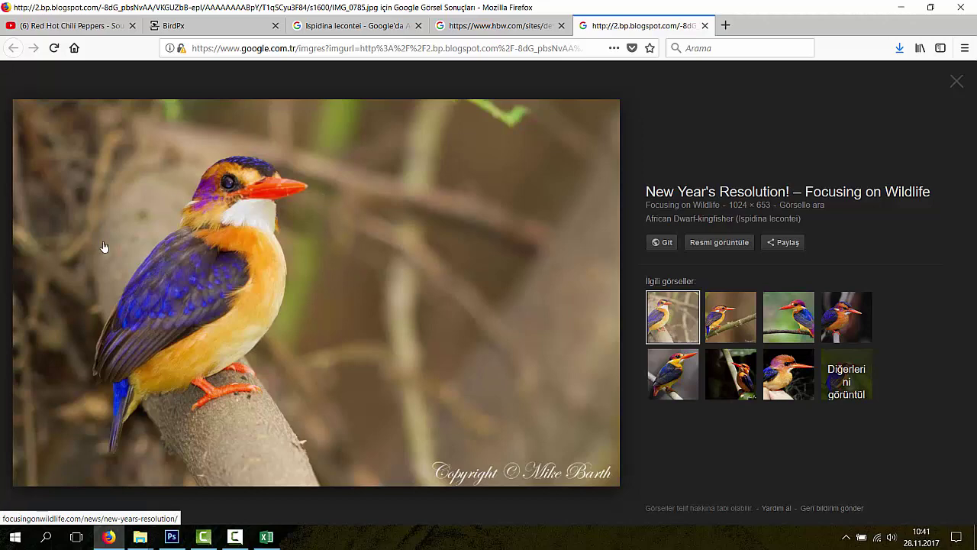
Step: Start saving the focusingonwildlife.com image and choose the BİRDPX KUŞ folder on the desktop as its destination
right_click(220, 325)
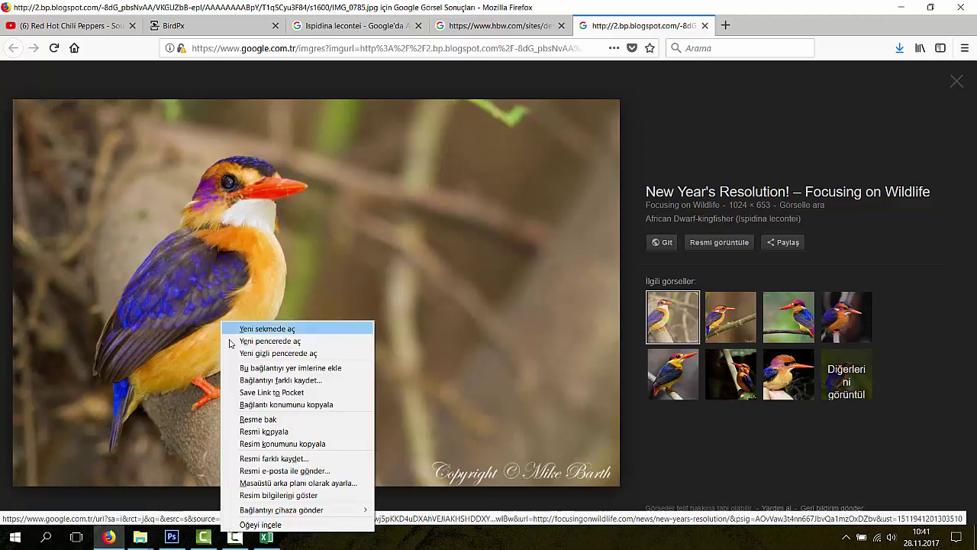
click(272, 461)
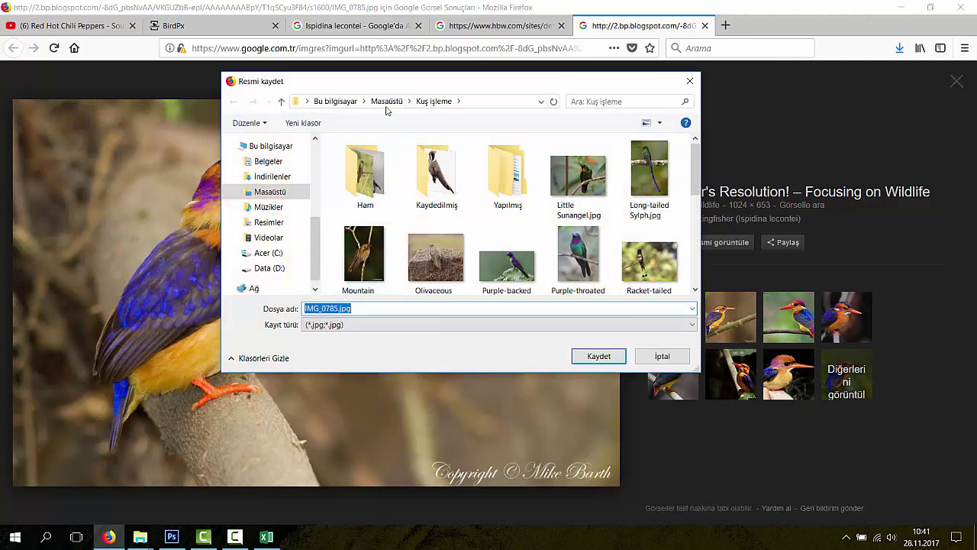
click(386, 105)
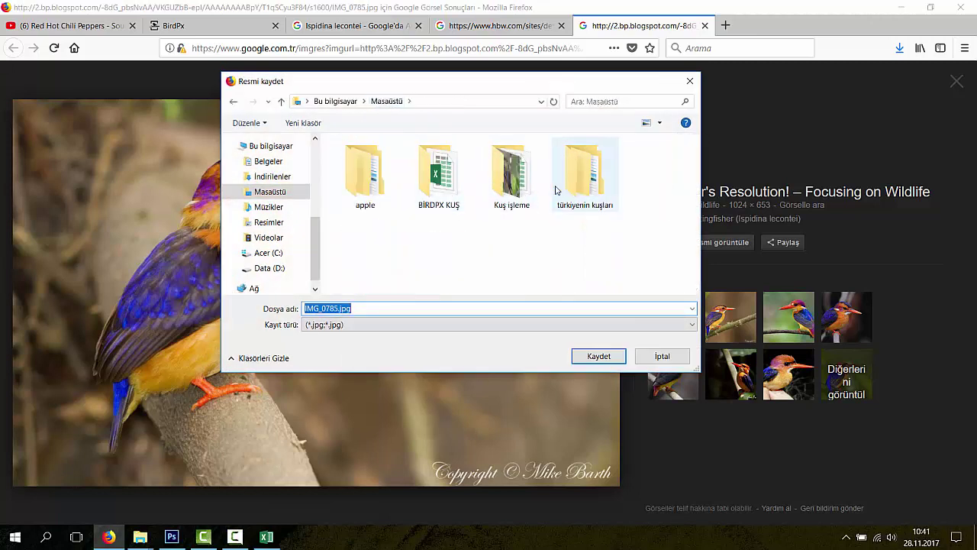
click(455, 181)
double_click(455, 181)
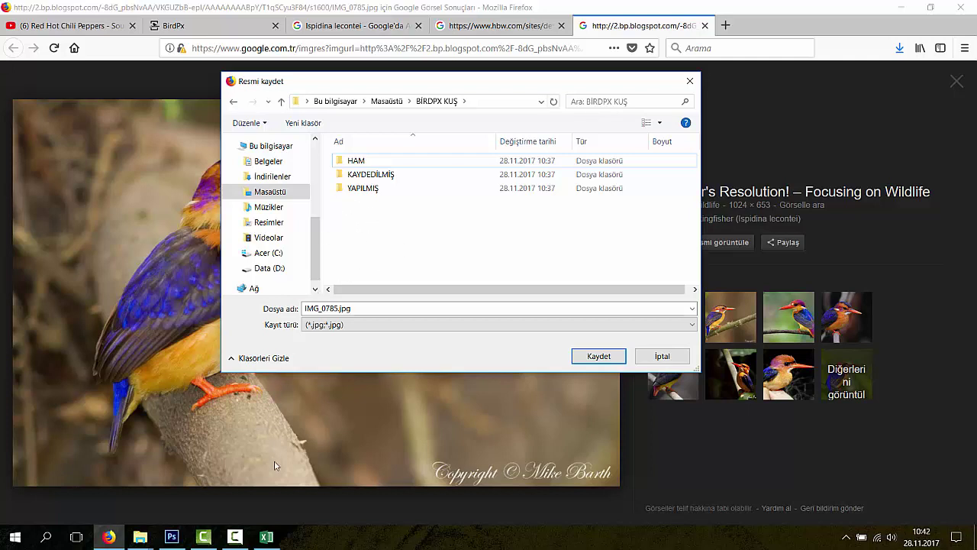
Step: Switch to Excel and copy the text "African Dwarf-kingfisher" from cell B1 of the bird list
click(269, 538)
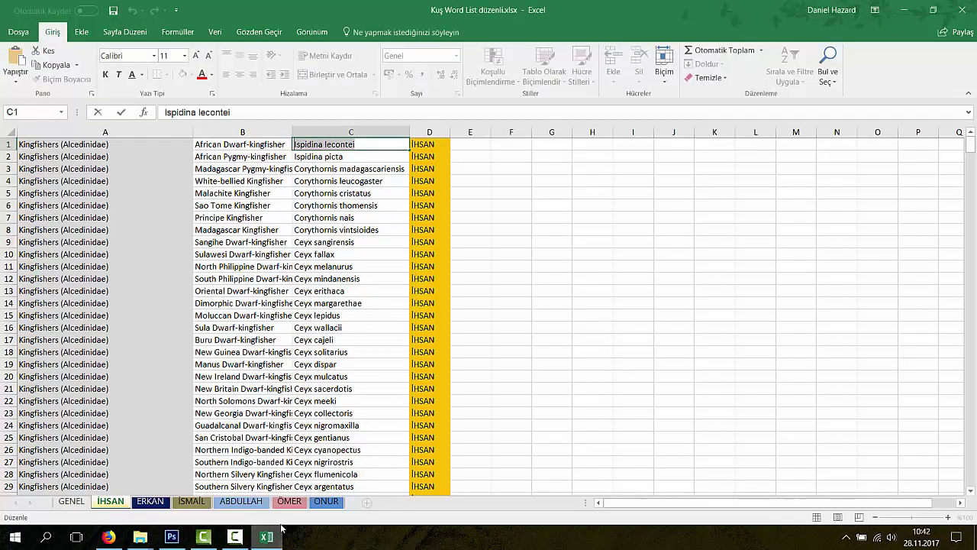
click(277, 145)
double_click(288, 144)
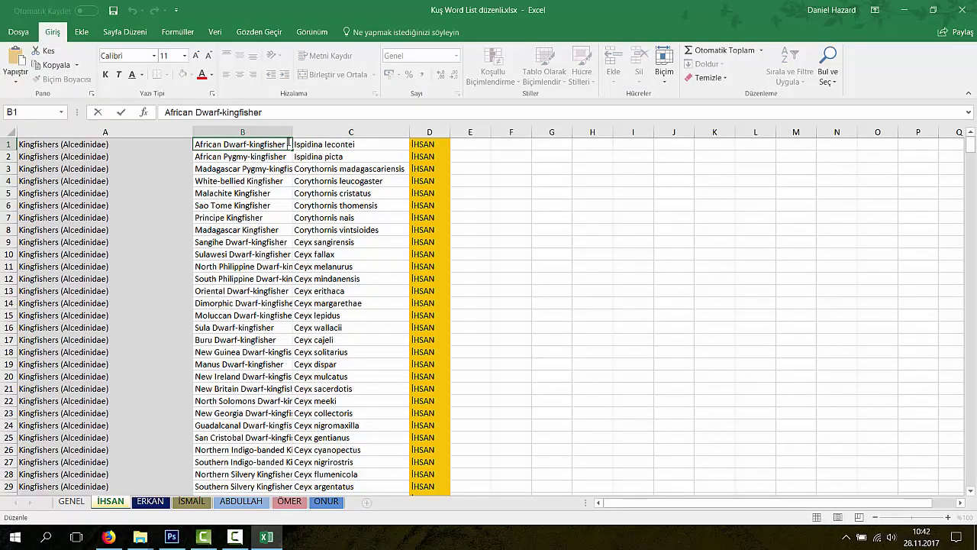
right_click(205, 140)
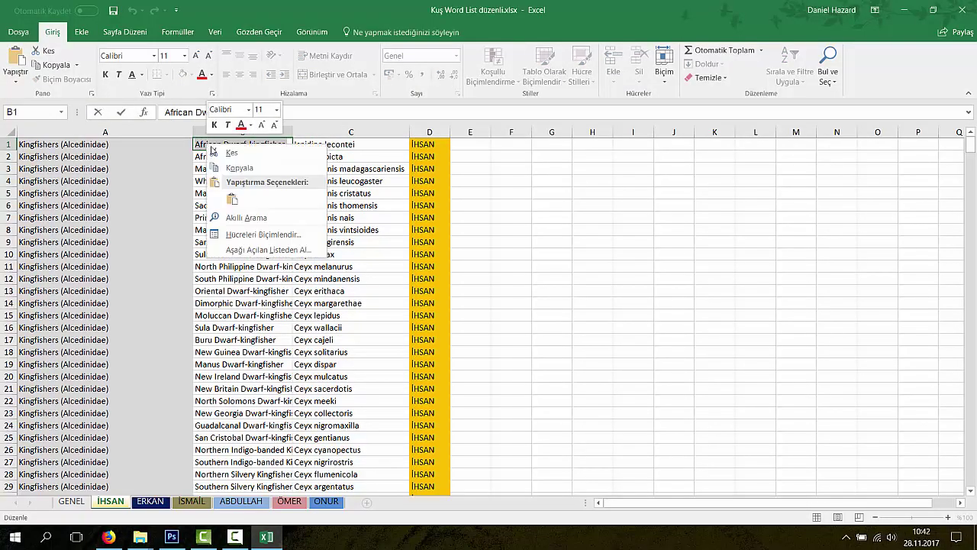
click(238, 167)
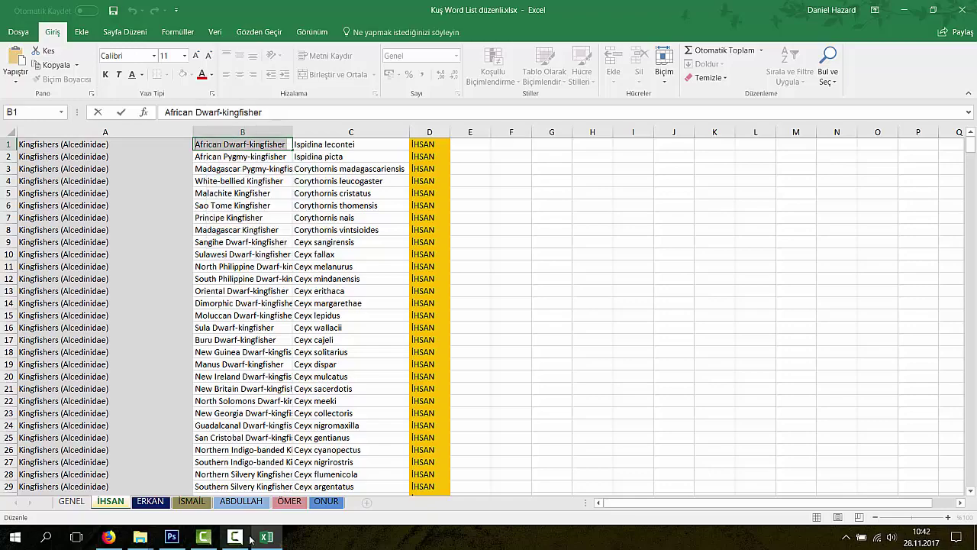
Step: Back in Firefox, replace the file name with the copied "African Dwarf-kingfisher", keeping the .jpg extension, and save the image
click(109, 537)
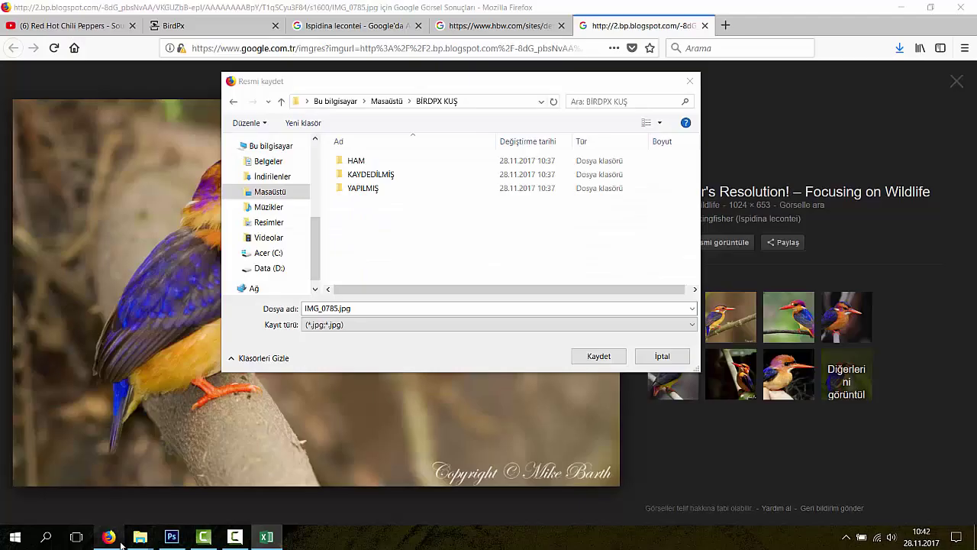
double_click(336, 309)
click(332, 309)
key(BackSpace)
key(BackSpace)
key(BackSpace)
key(BackSpace)
key(BackSpace)
key(BackSpace)
key(BackSpace)
key(BackSpace)
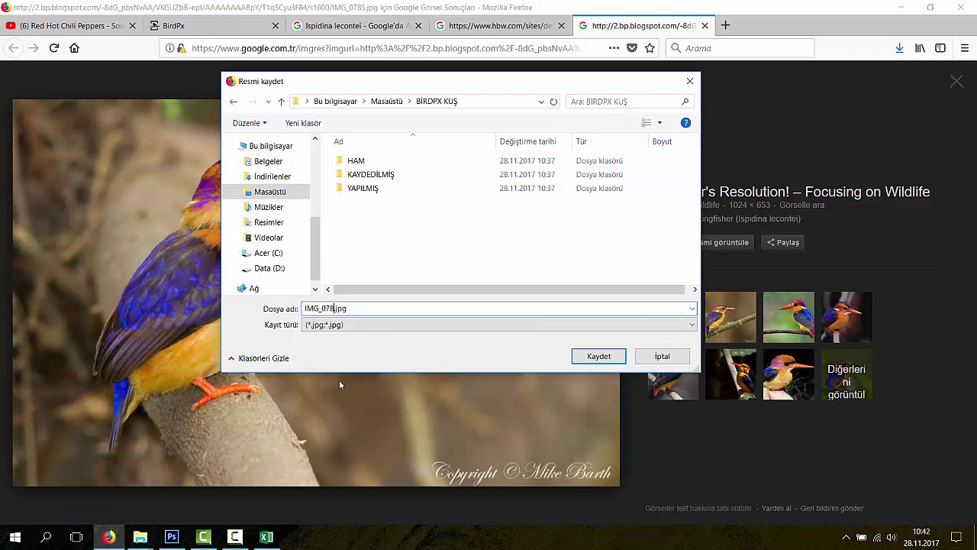
right_click(303, 308)
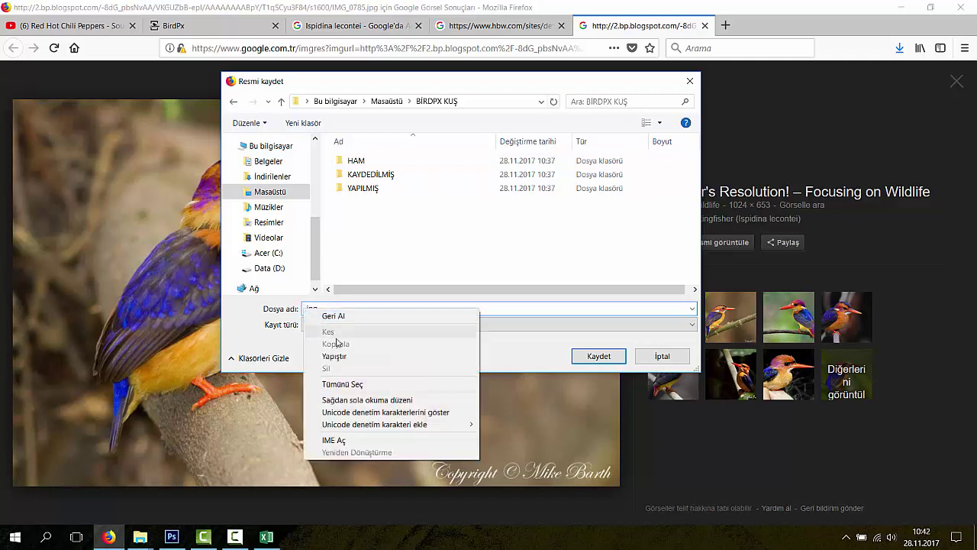
click(340, 356)
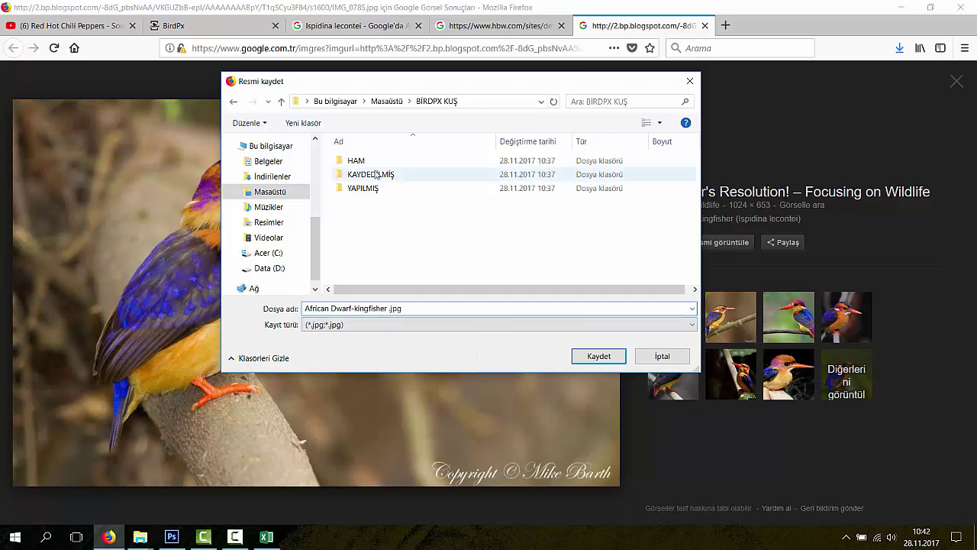
click(588, 358)
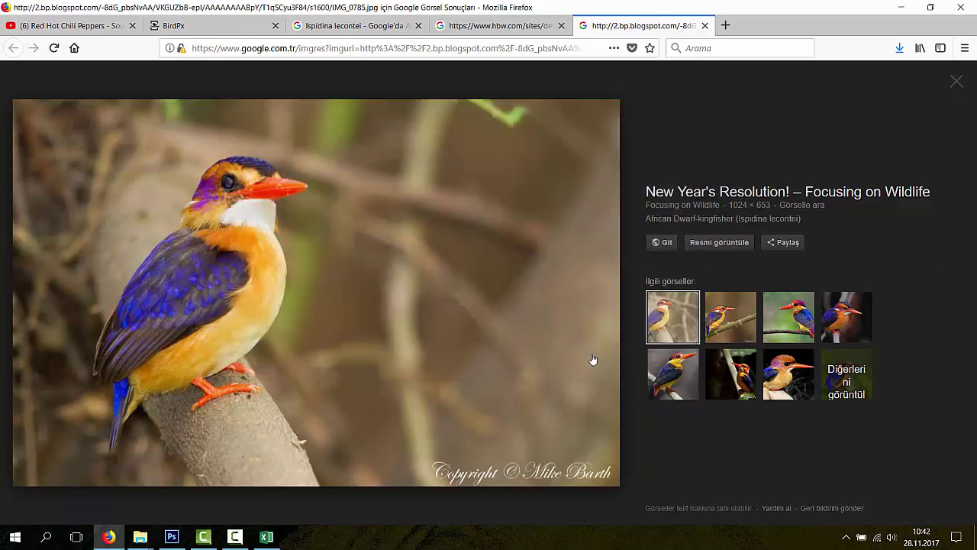
Step: Bring up the BİRDPX KUŞ folder window and display its files as large icons to check the saved kingfisher picture
mouse_move(140, 537)
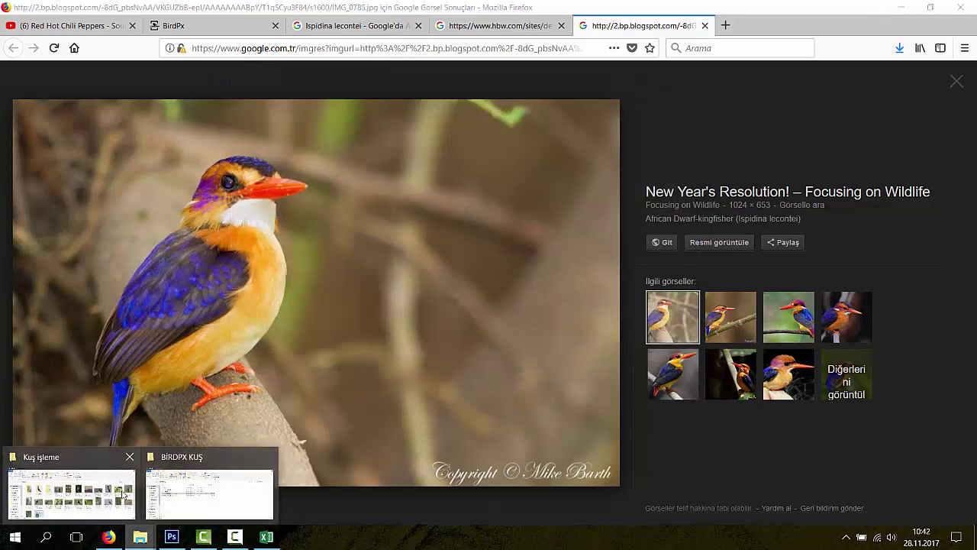
click(248, 490)
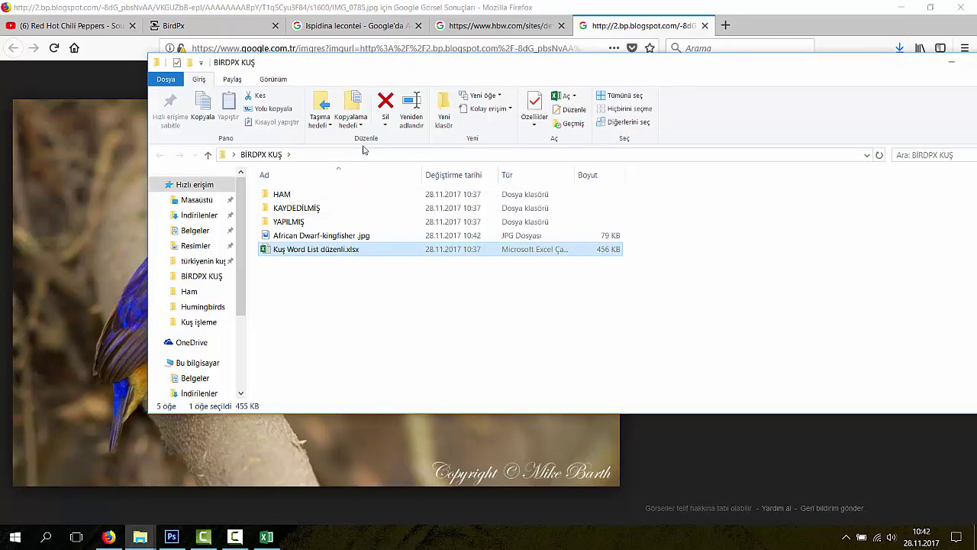
click(313, 235)
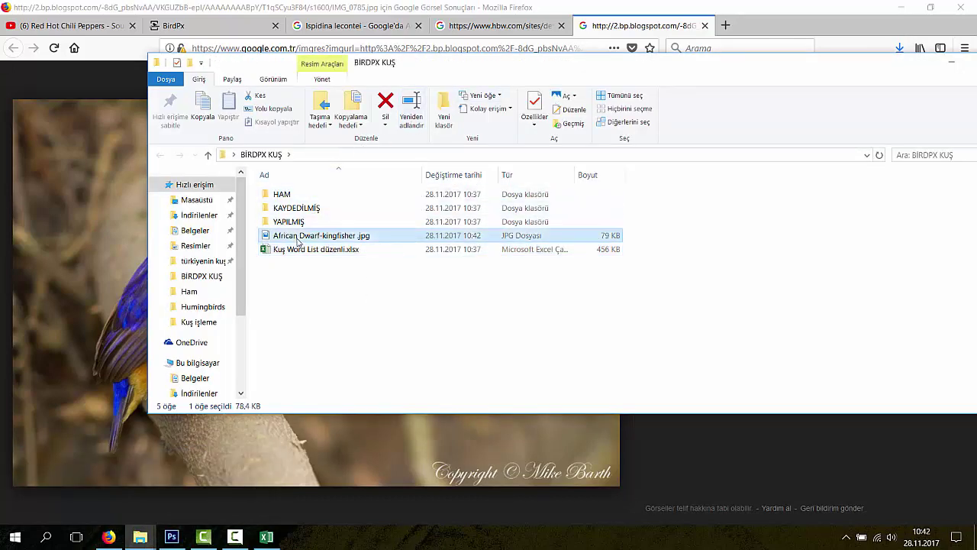
click(287, 79)
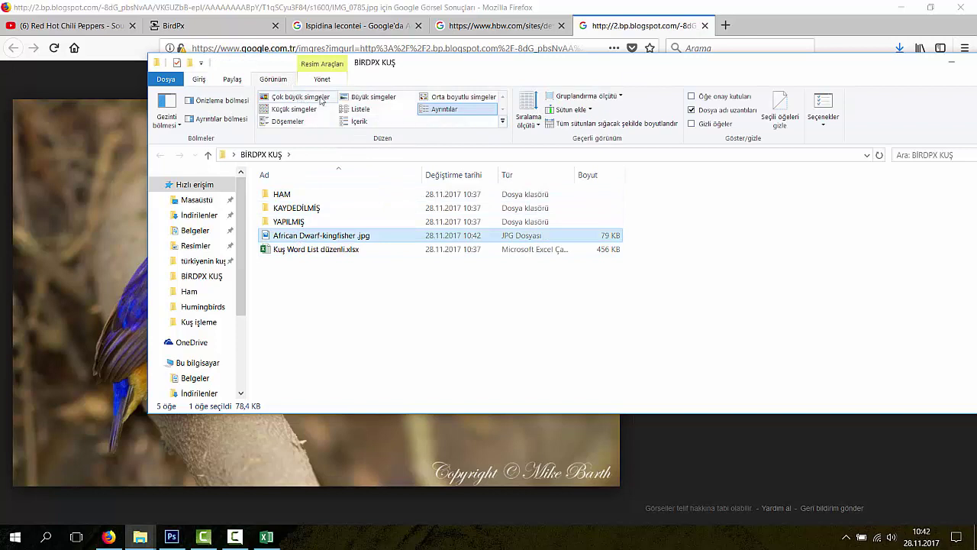
click(356, 98)
click(588, 383)
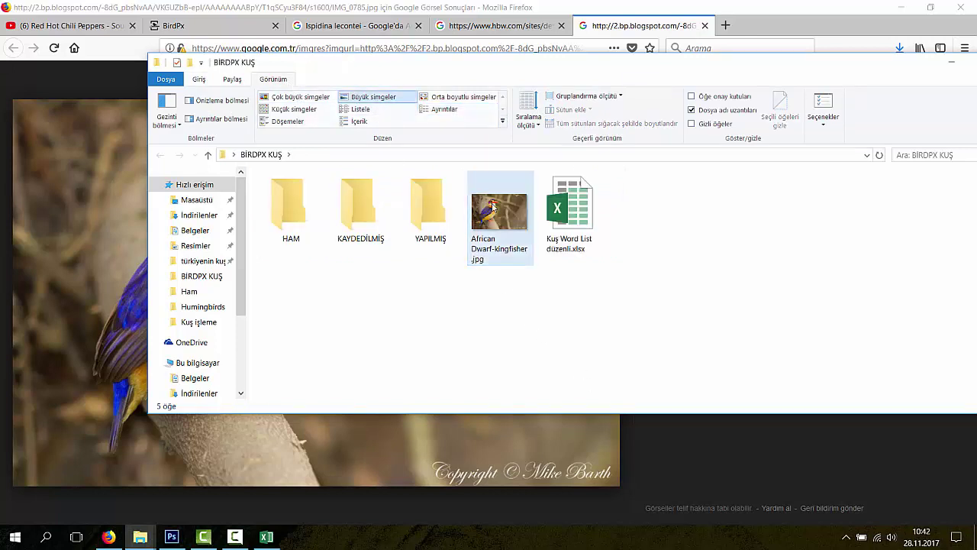
mouse_move(493, 206)
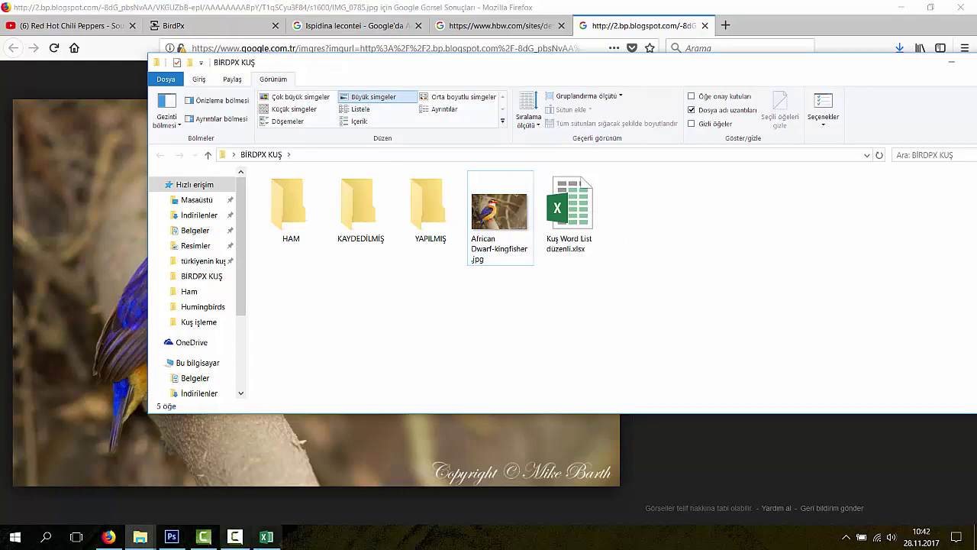
Step: Switch to Excel and copy the text "Sula Dwarf-kingfisher" from cell B16 of the bird list
click(266, 537)
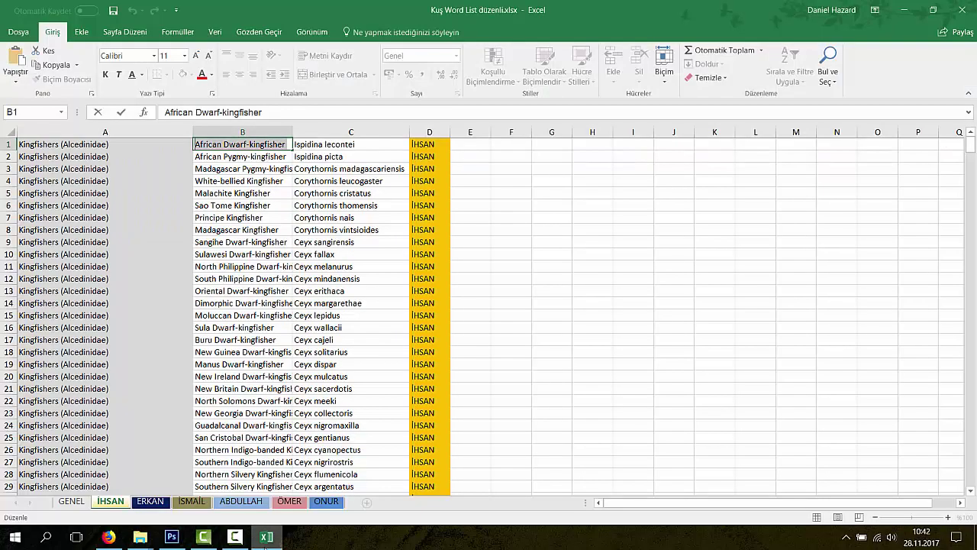
click(239, 157)
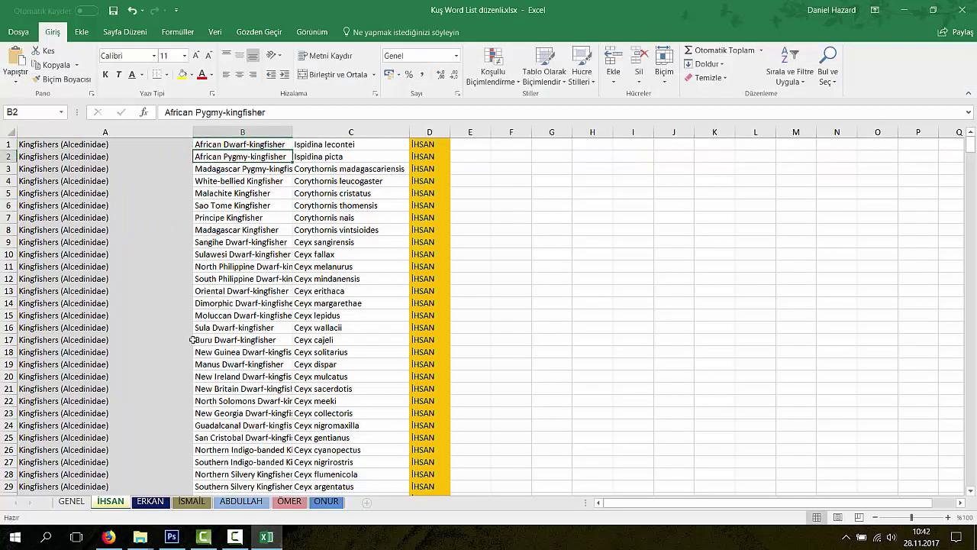
click(227, 327)
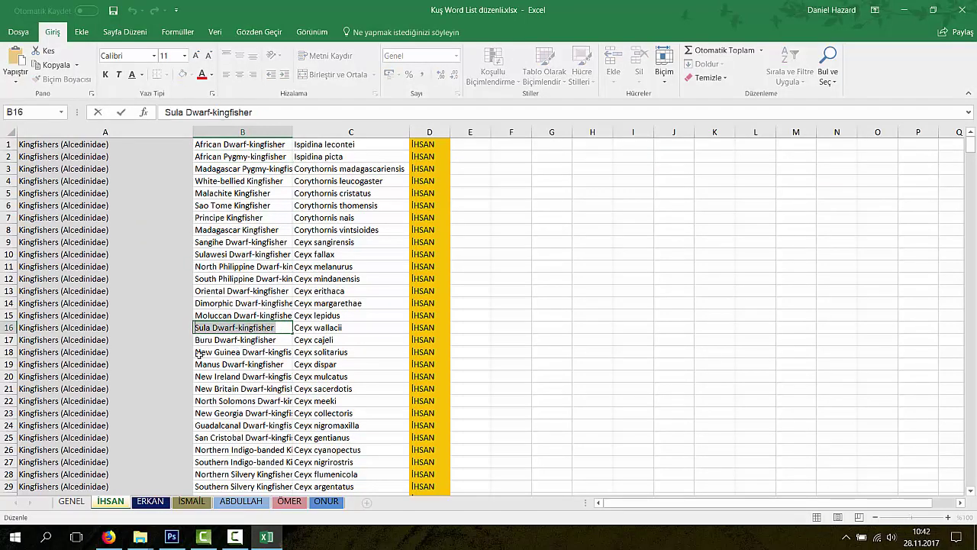
right_click(232, 330)
click(264, 351)
Step: Back in Firefox, search Google Images for "Sula Dwarf-kingfisher" in the existing search tab and close the two old image tabs
click(109, 536)
click(351, 25)
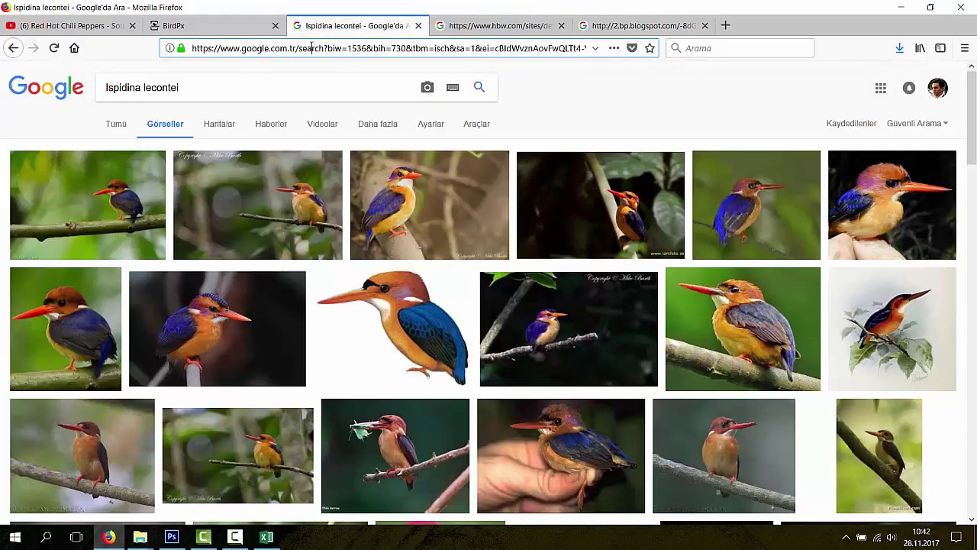
click(312, 47)
text(Sula Dwarf-kingfisher)
key(Return)
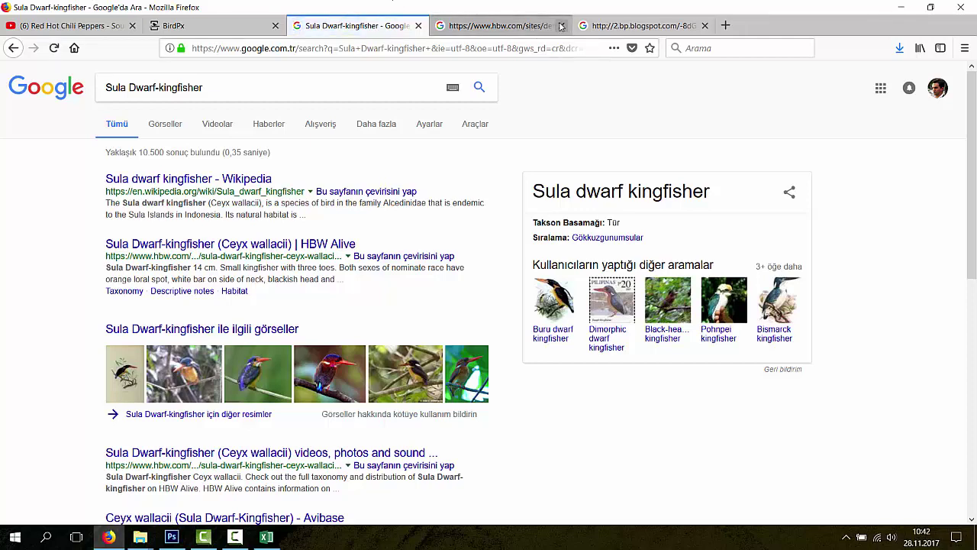
click(561, 26)
click(561, 26)
click(174, 127)
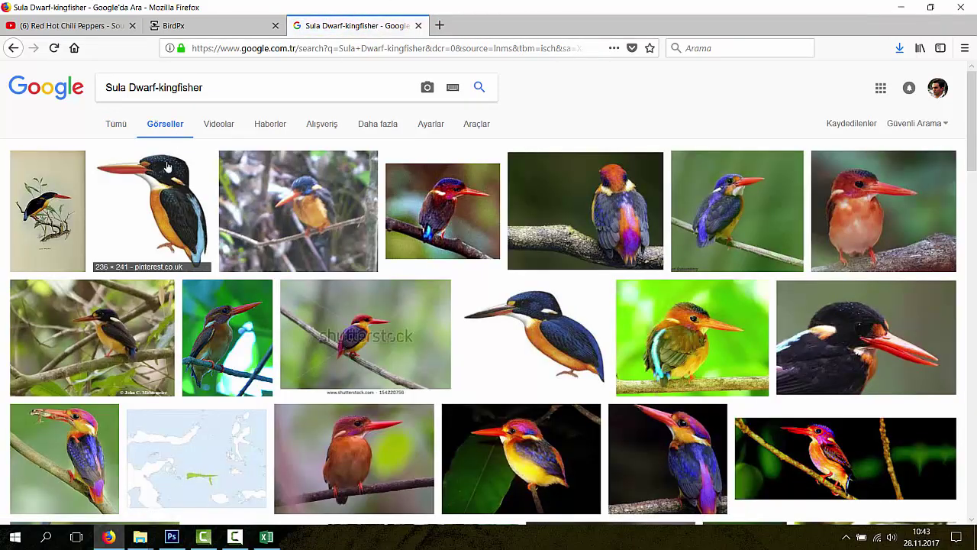
Step: Open the blue-headed kingfisher result from orientalbirdimages.org and the two wikimedia.org results, check which species each shows, and close them
middle_click(724, 201)
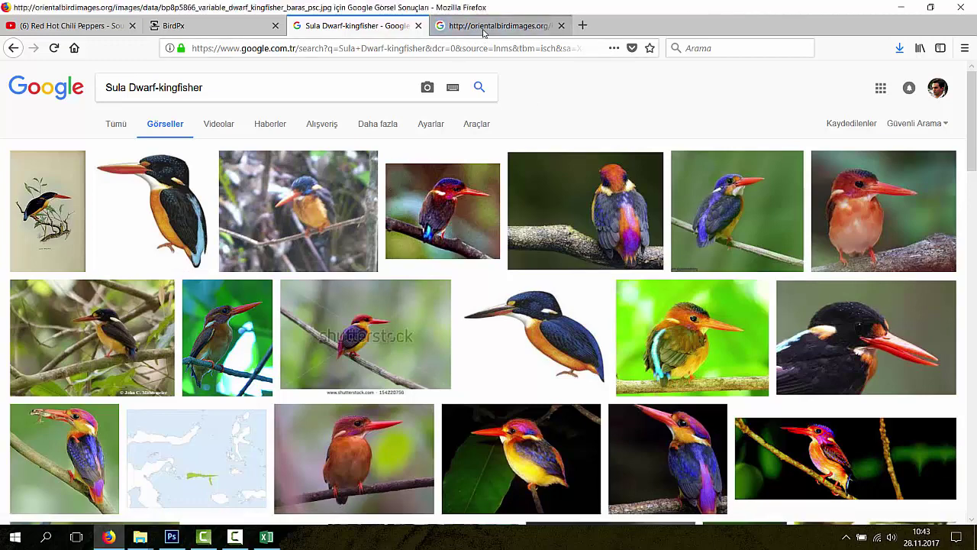
click(484, 29)
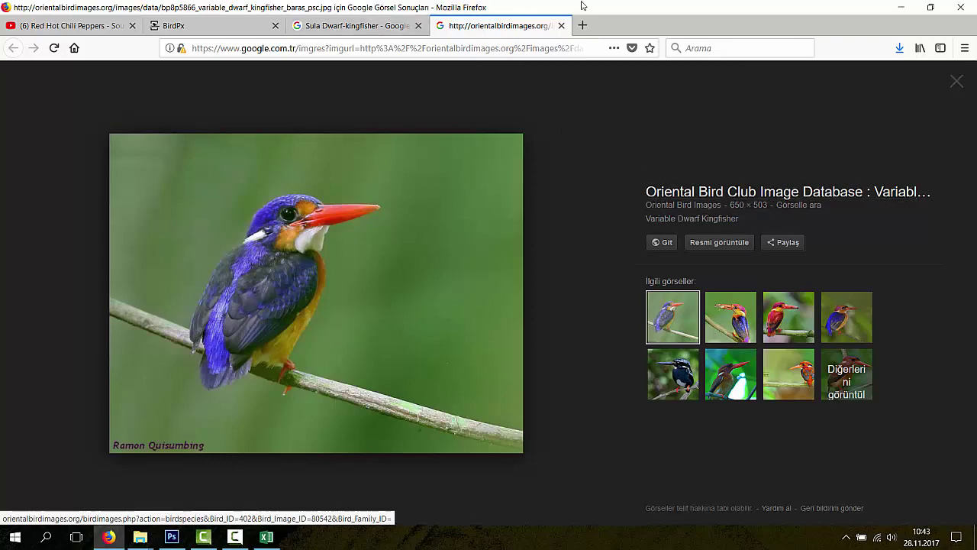
click(560, 26)
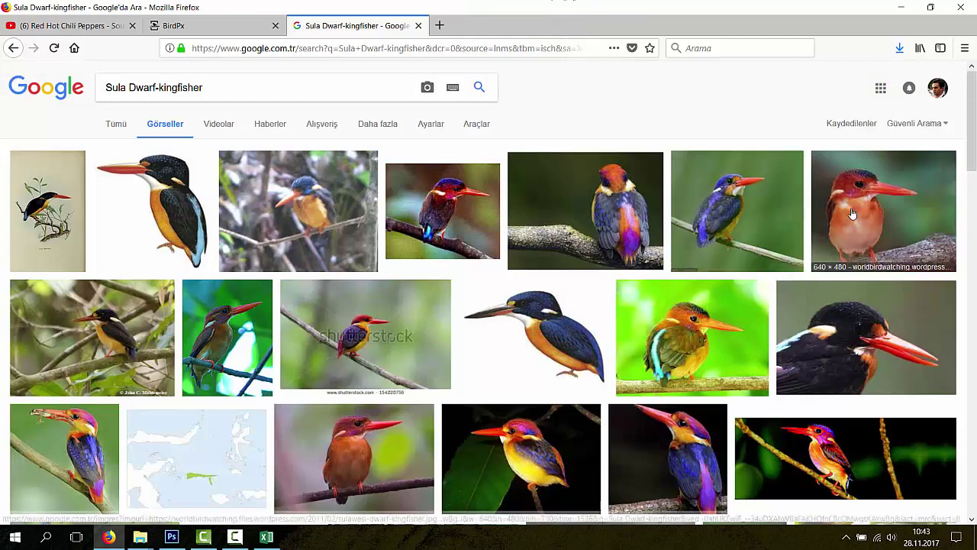
scroll(589, 351, down, 2)
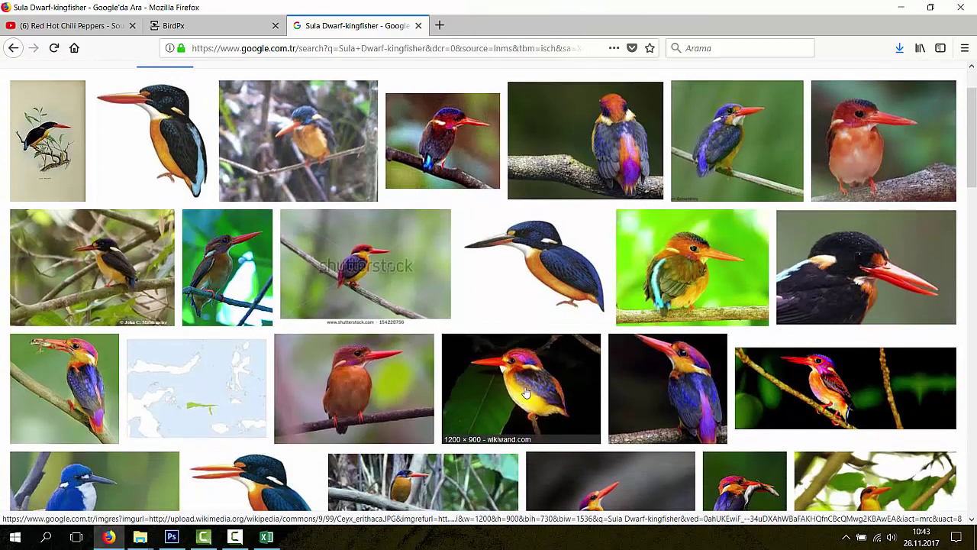
middle_click(525, 392)
middle_click(89, 369)
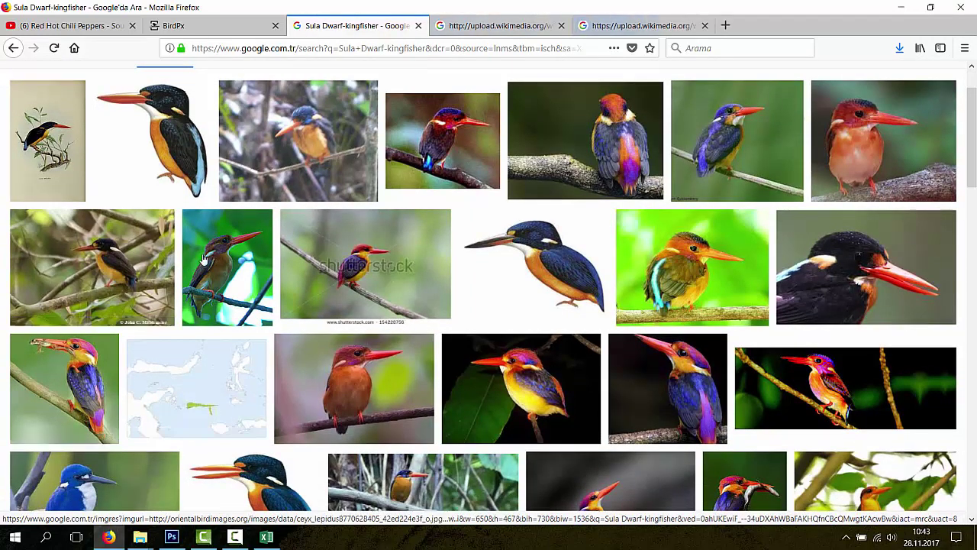
click(509, 25)
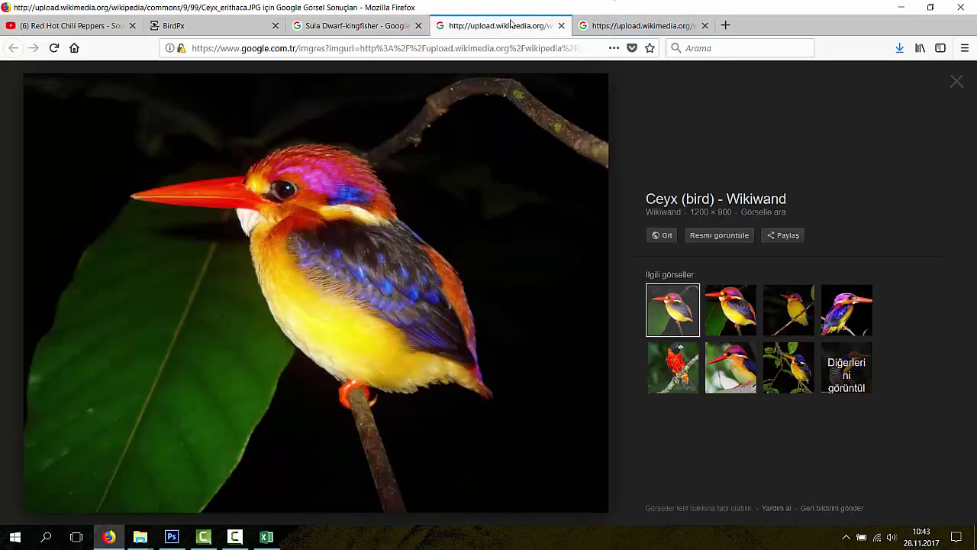
click(562, 27)
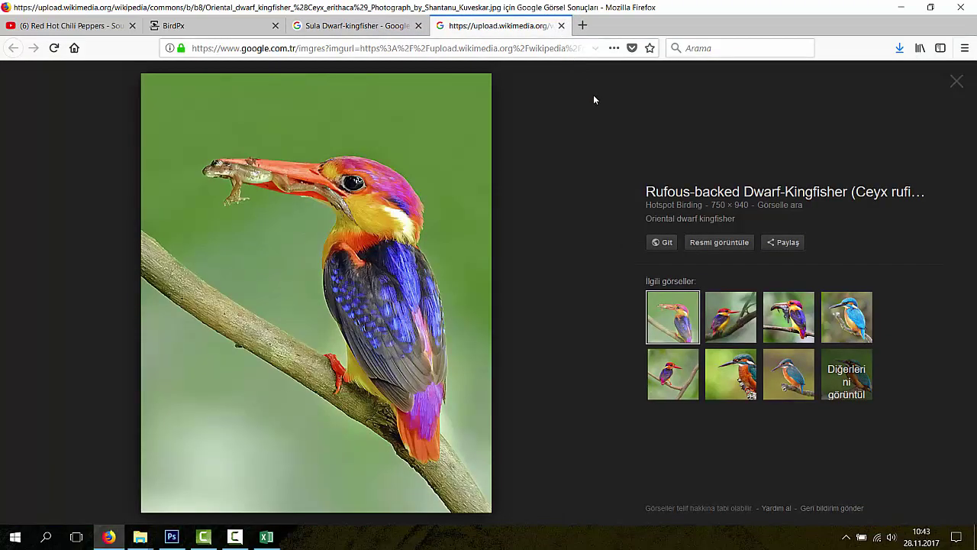
click(561, 26)
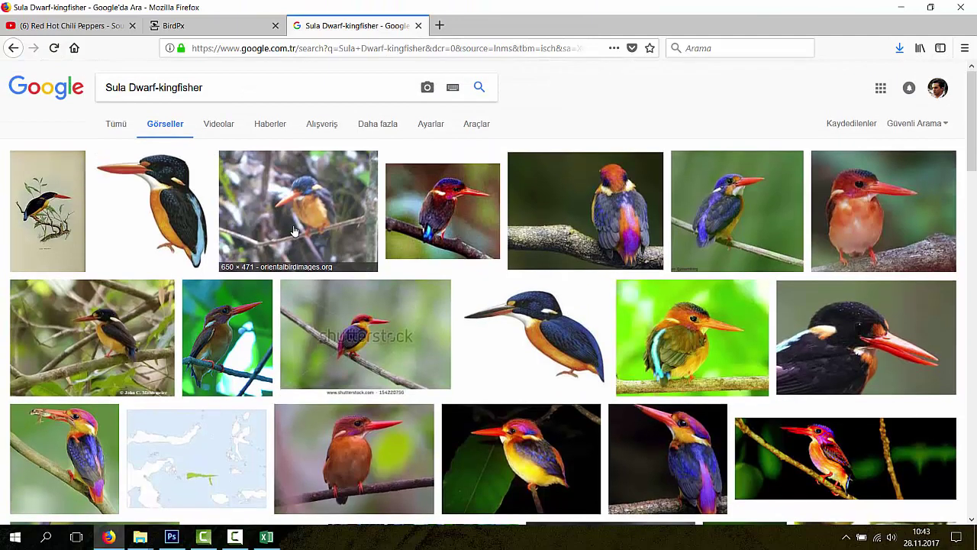
Step: Check the species and size of the carolinabirds.org image and the 650 × 471 orientalbirdimages.org image, closing each one
middle_click(446, 208)
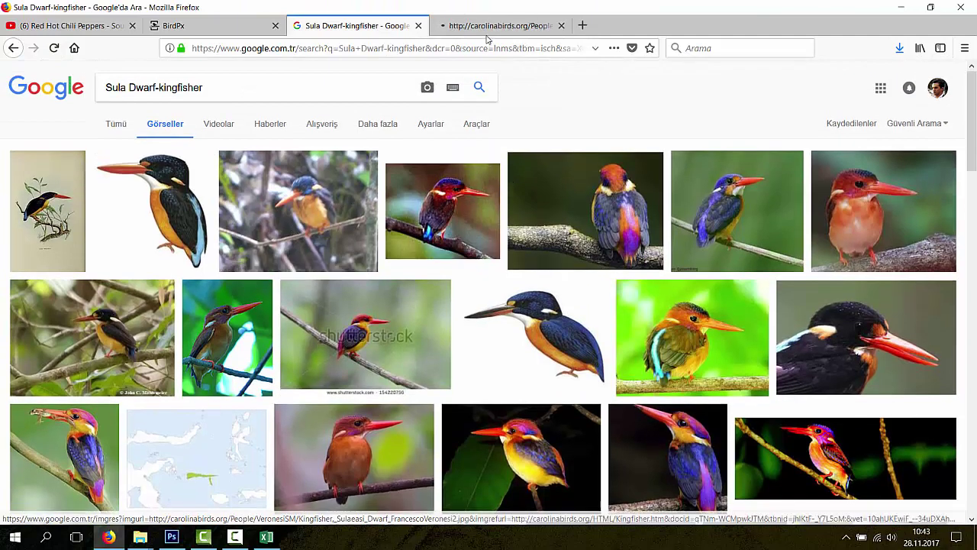
click(491, 27)
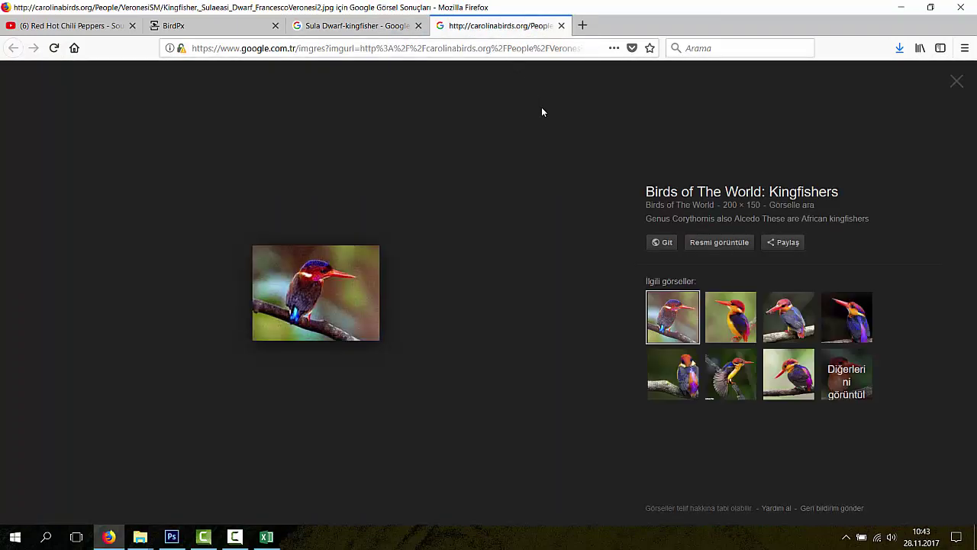
click(563, 27)
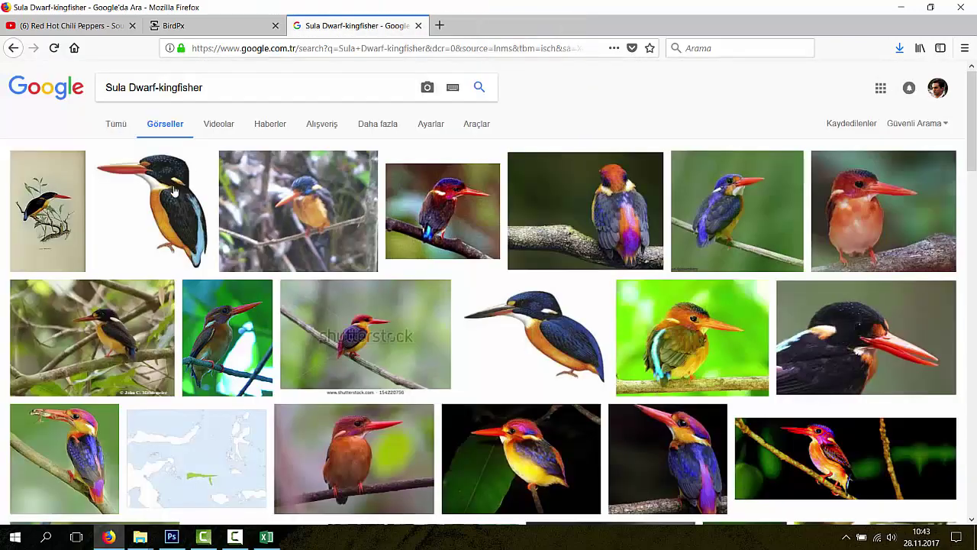
middle_click(298, 210)
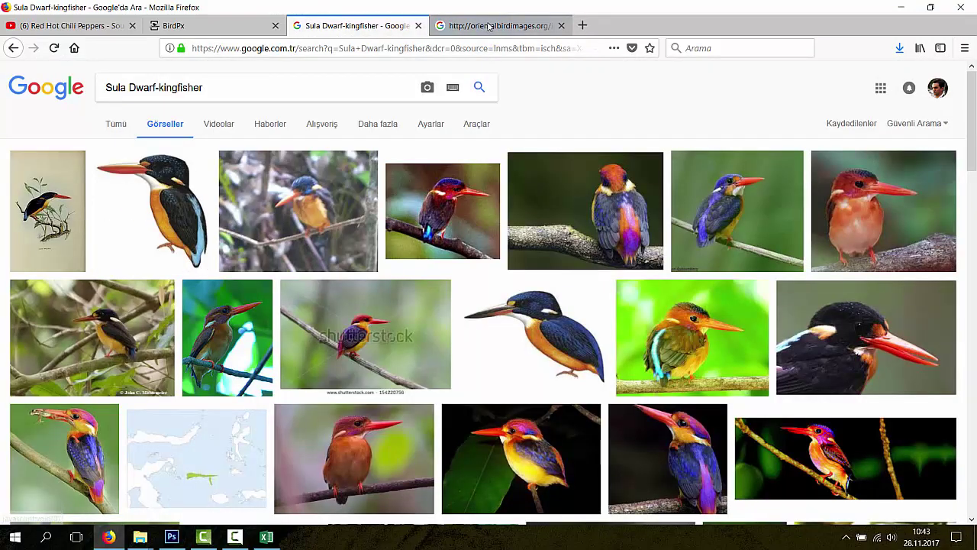
click(488, 25)
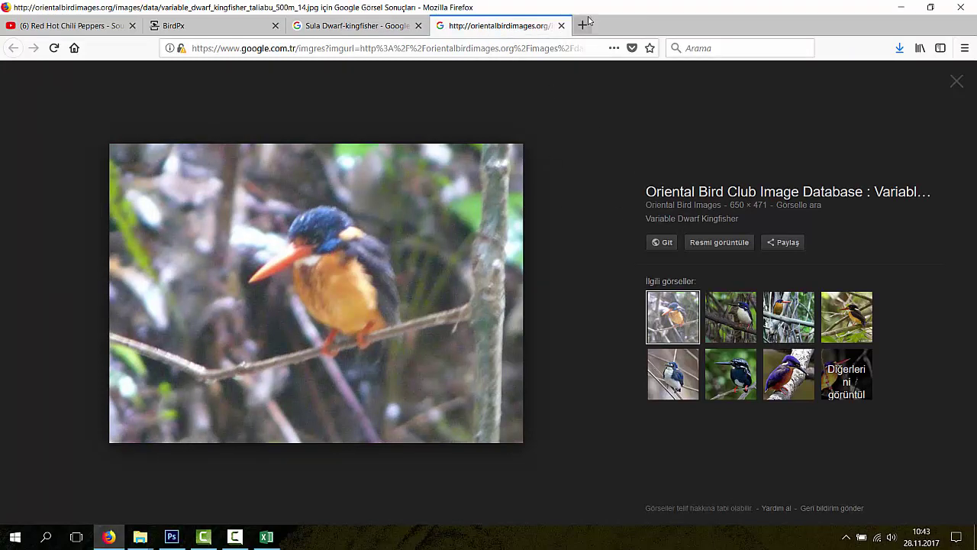
click(562, 25)
Step: Copy the scientific name "Ceyx wallacii" from cell C16 in Excel and search Google Images for it in Firefox
key(alt+Tab)
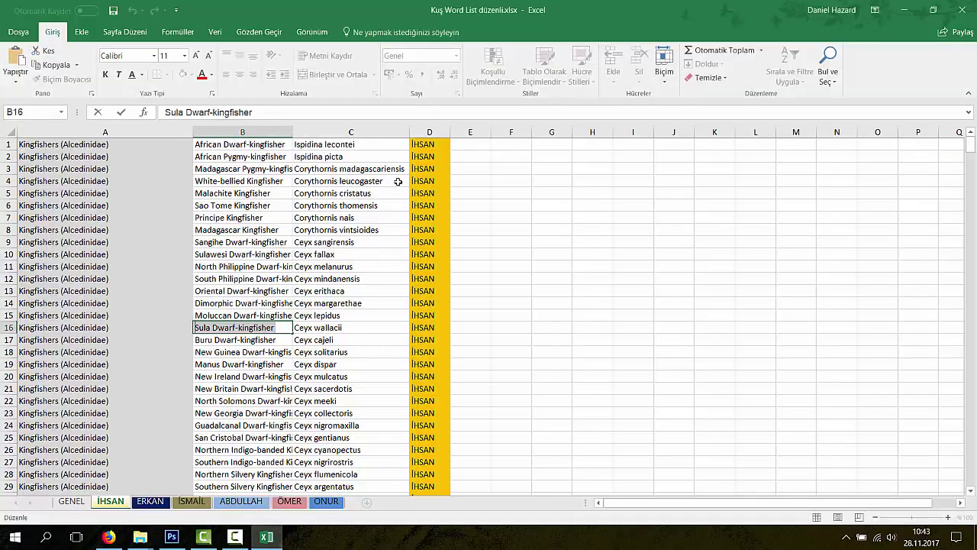
click(347, 330)
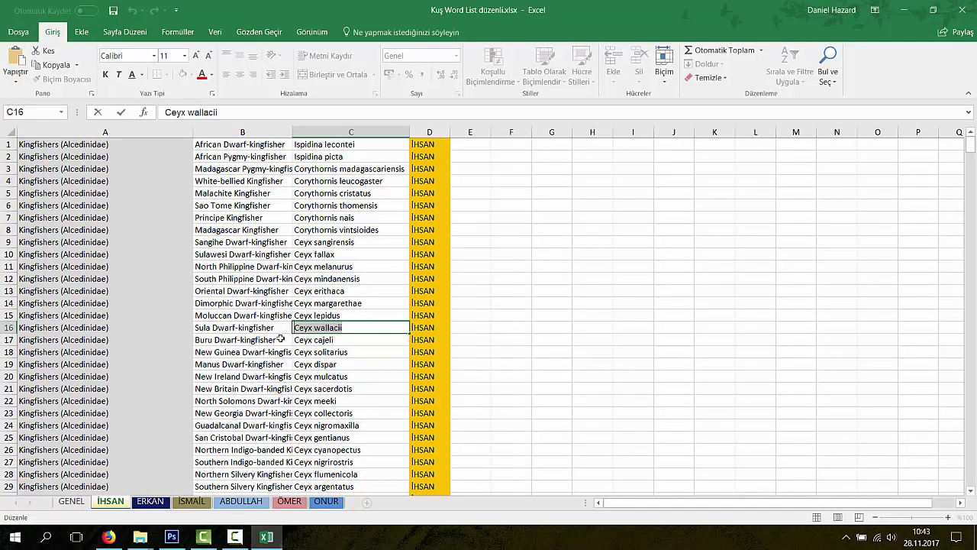
click(109, 536)
click(251, 87)
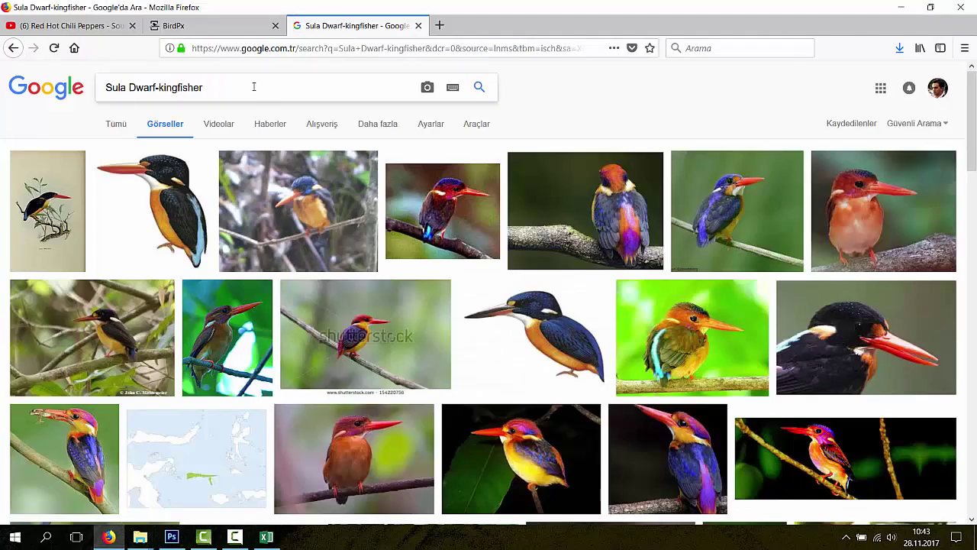
drag(251, 87, 15, 84)
text(Ceyx wallacii)
key(Return)
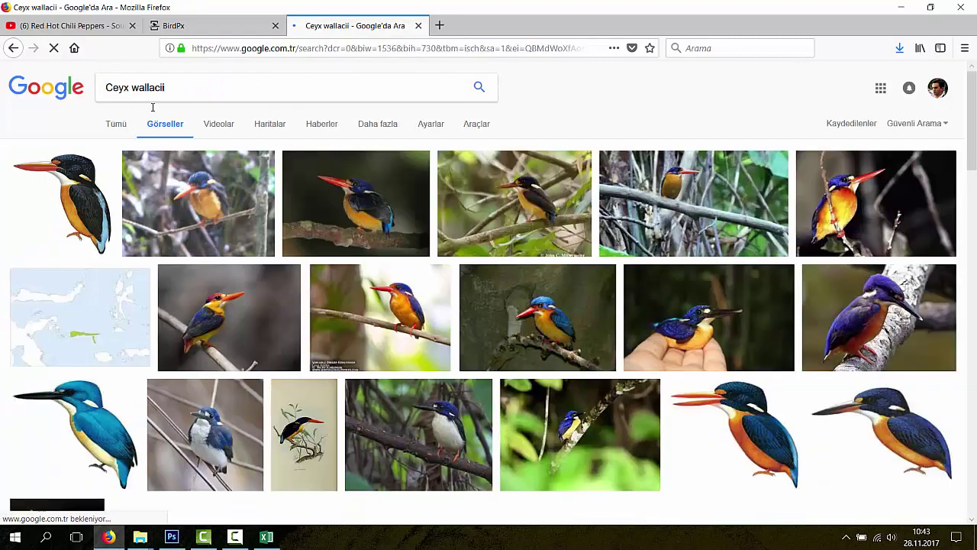
Step: Open the red-billed kingfisher result from taenos.com and check its species, then open and close the neighbouring black-backed kingfisher result
middle_click(356, 206)
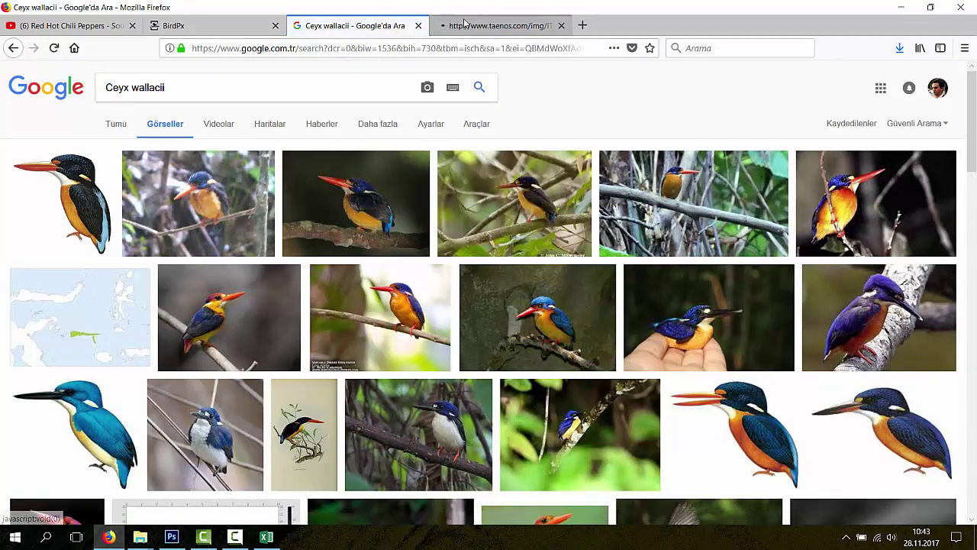
click(464, 26)
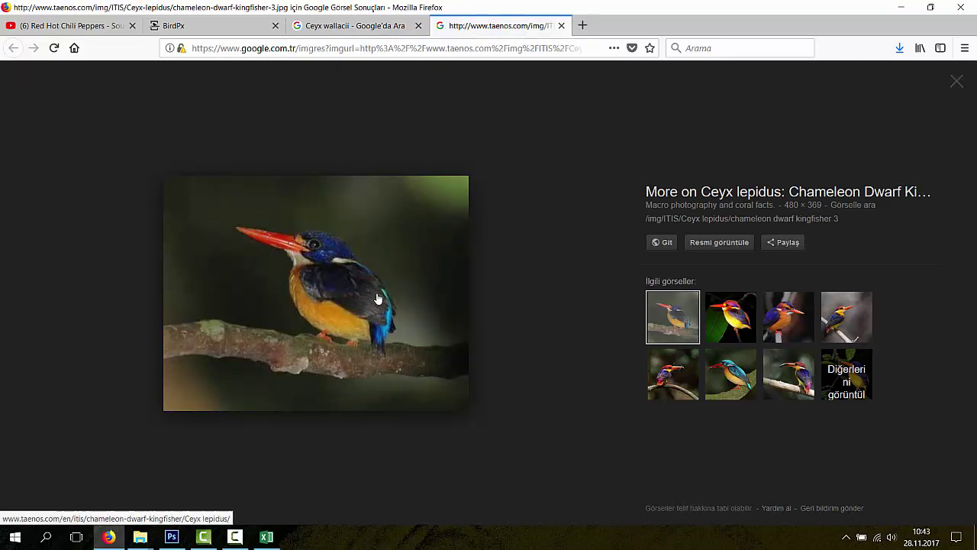
click(373, 31)
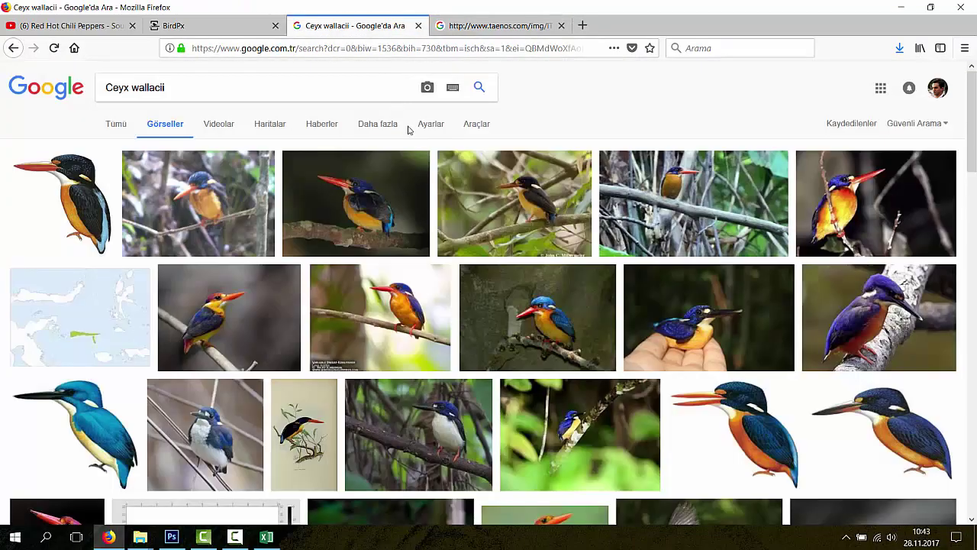
middle_click(529, 206)
click(496, 26)
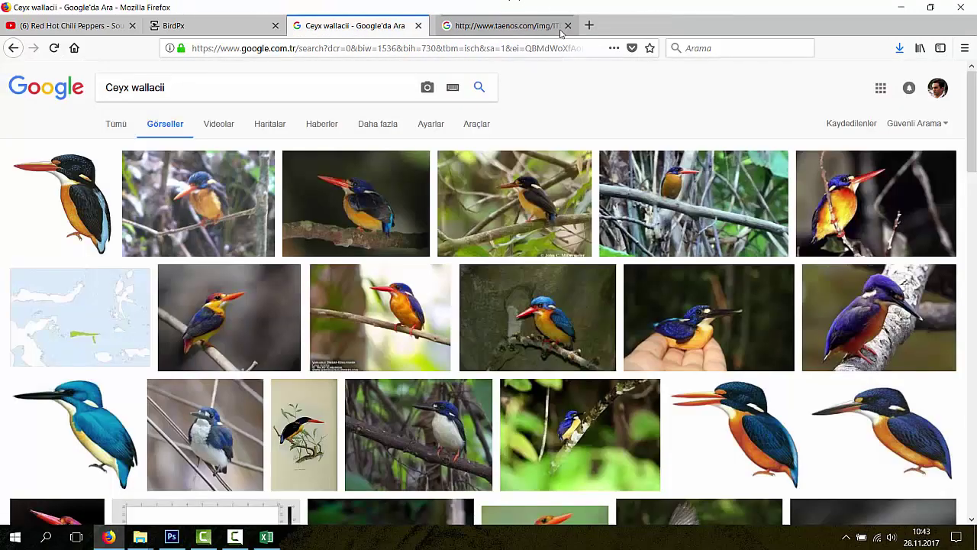
click(561, 25)
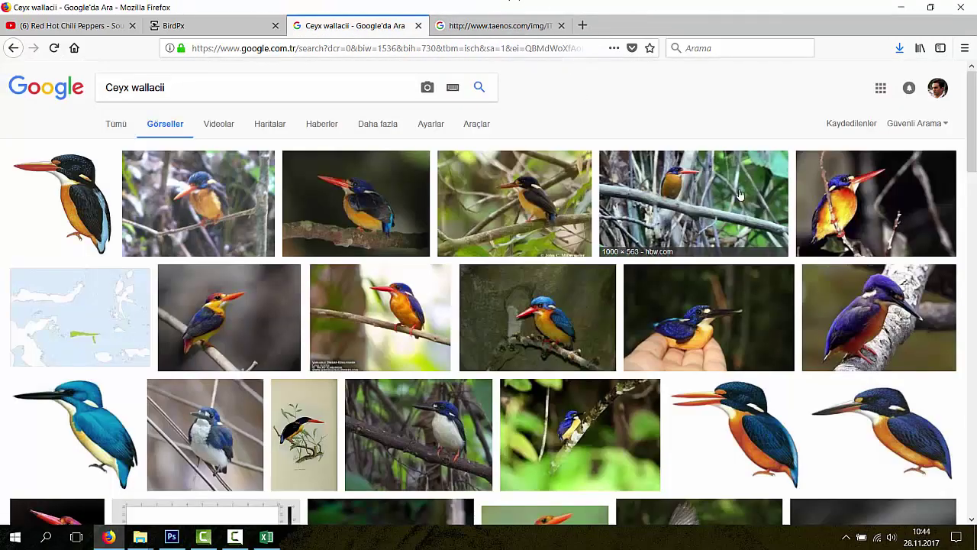
Step: Open the dark-billed purple kingfisher result for comparison, close it, and return to the chameleon dwarf kingfisher image
middle_click(870, 321)
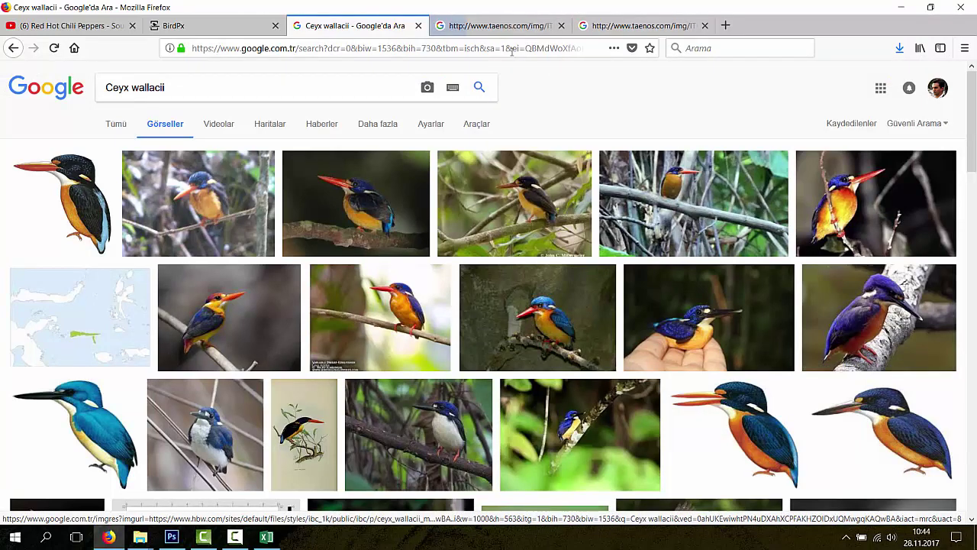
click(496, 25)
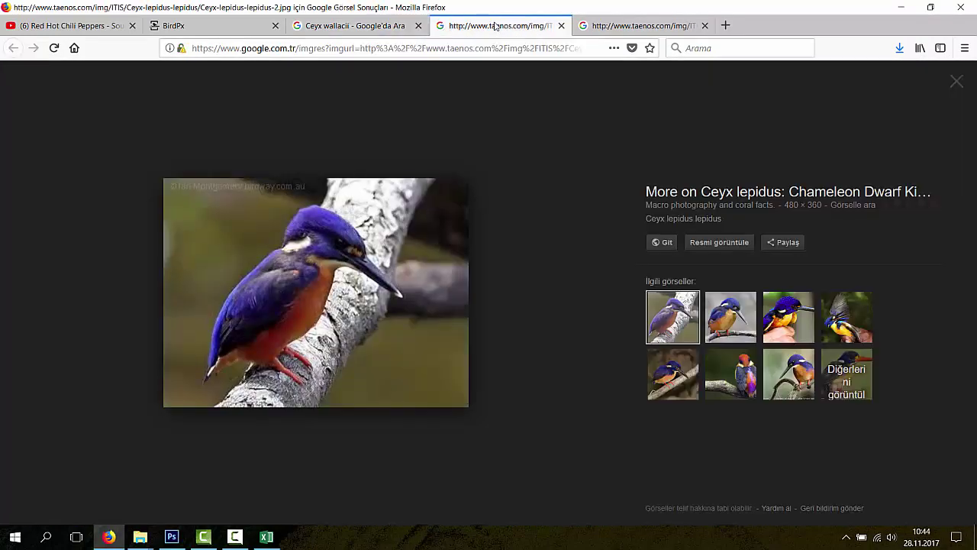
click(561, 26)
click(546, 26)
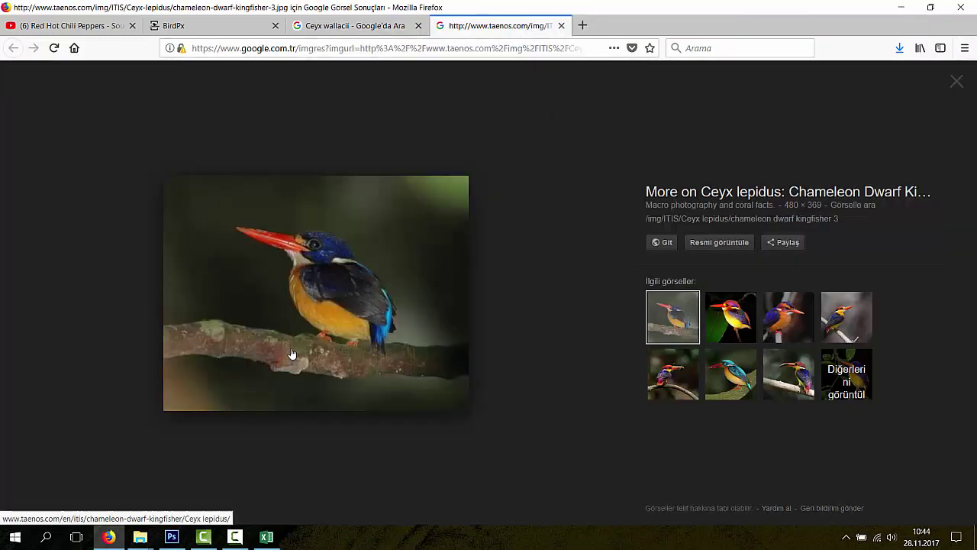
right_click(302, 273)
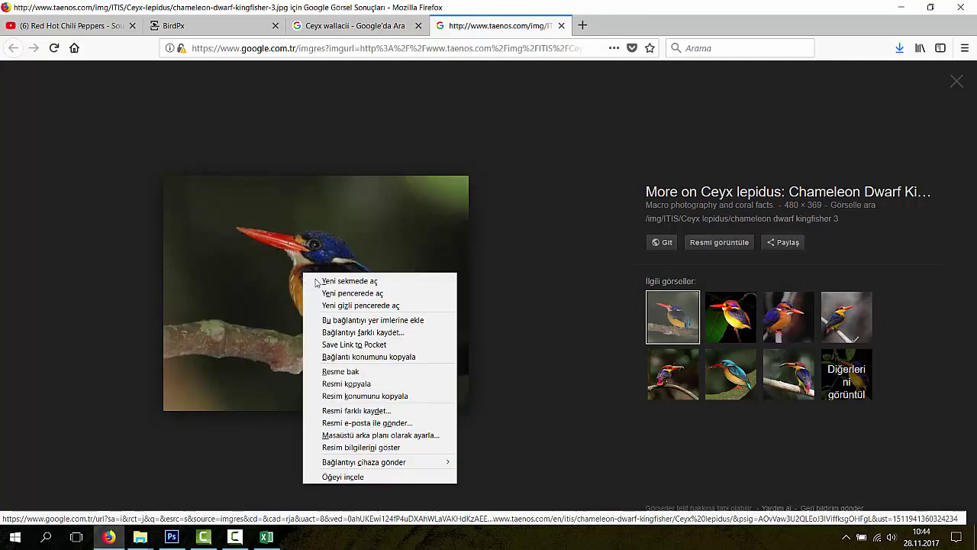
click(368, 412)
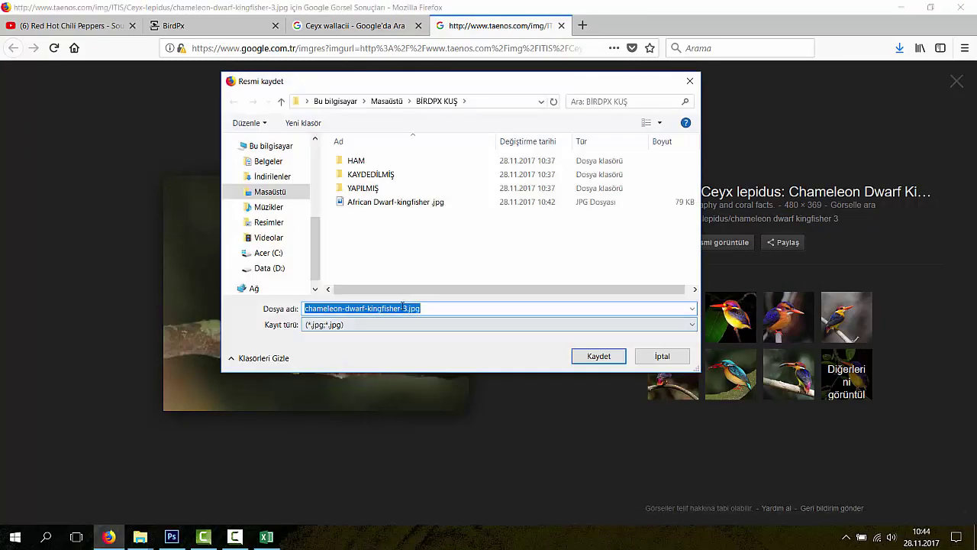
click(661, 356)
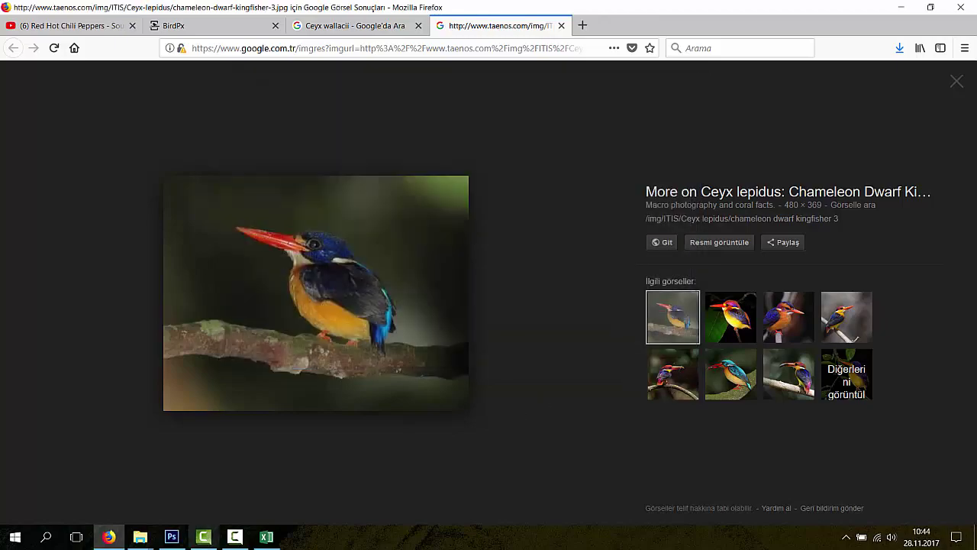
Step: Switch to the Excel bird list and fill the Sula Dwarf-kingfisher cell B16 with red
click(266, 537)
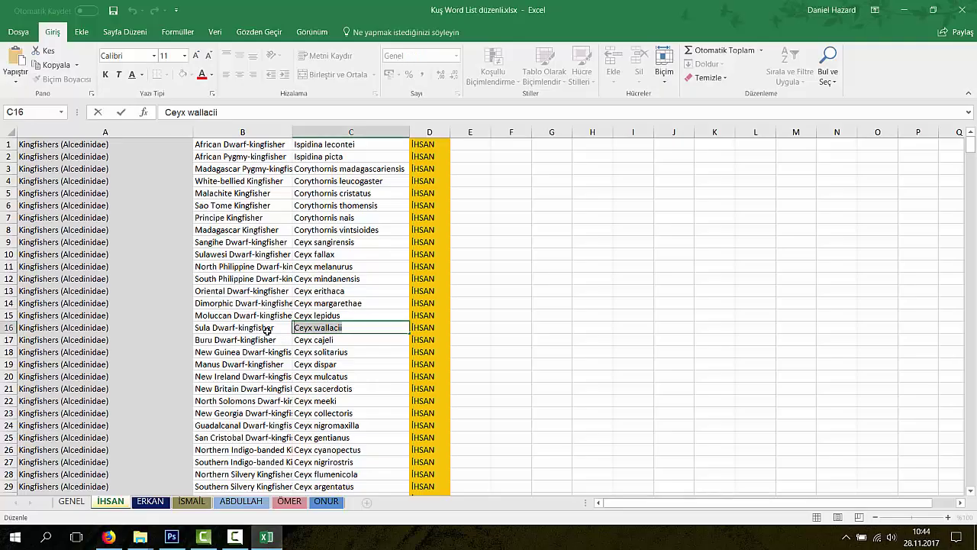
click(270, 327)
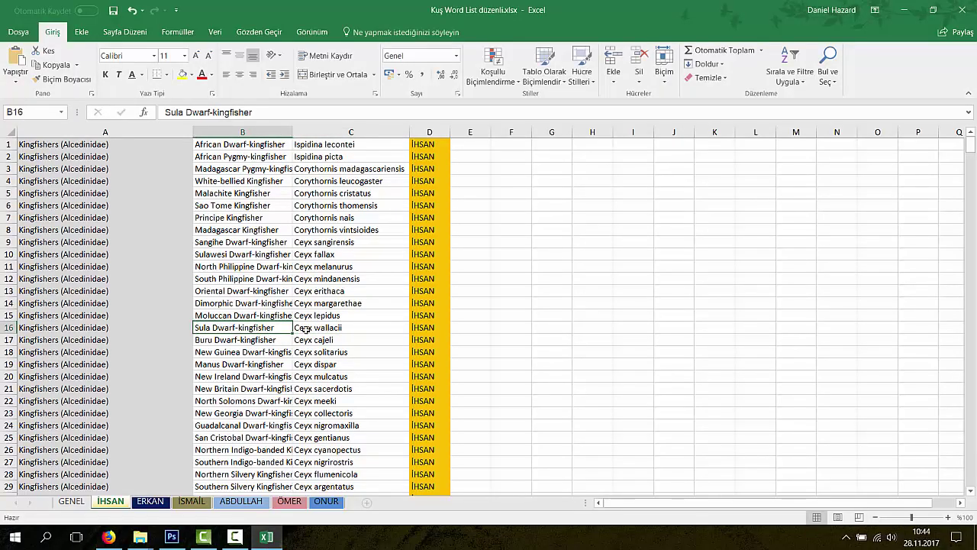
click(303, 330)
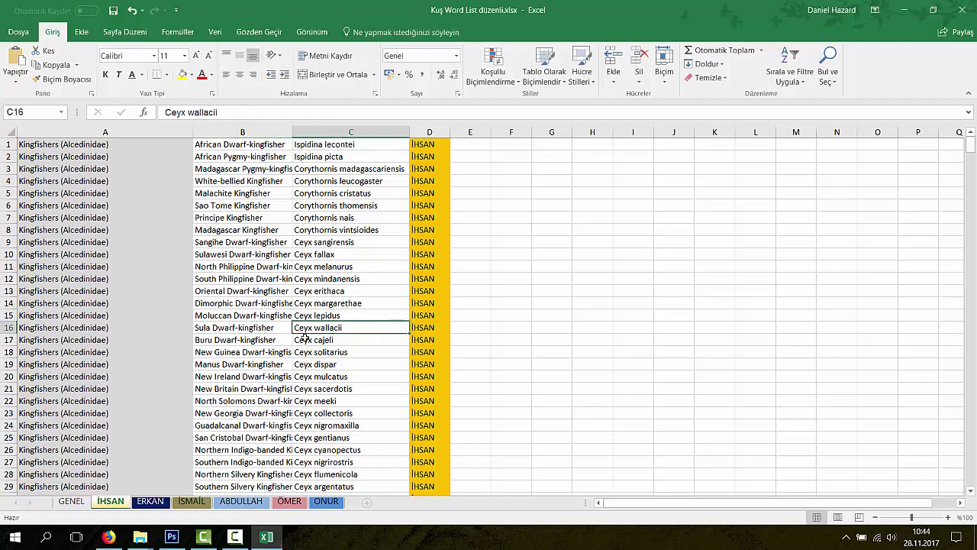
click(252, 329)
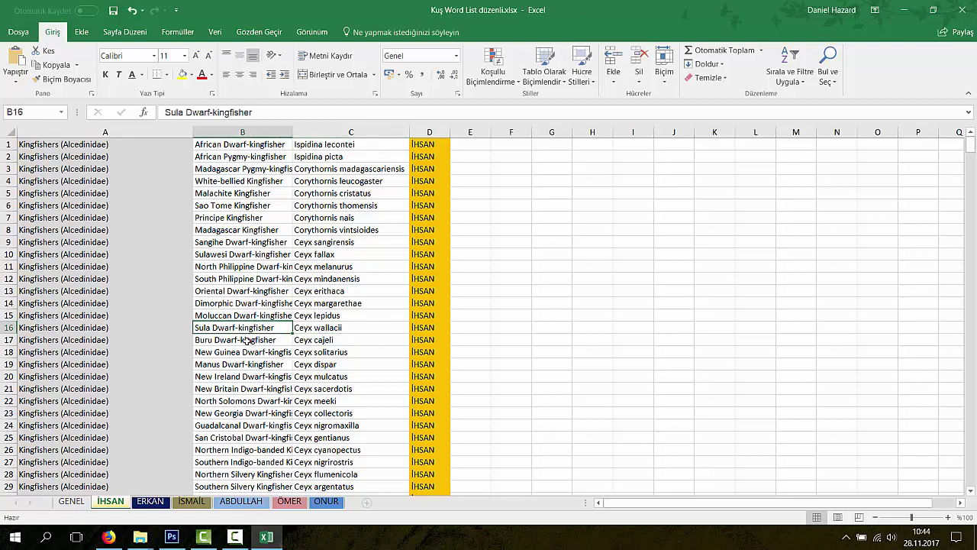
click(191, 76)
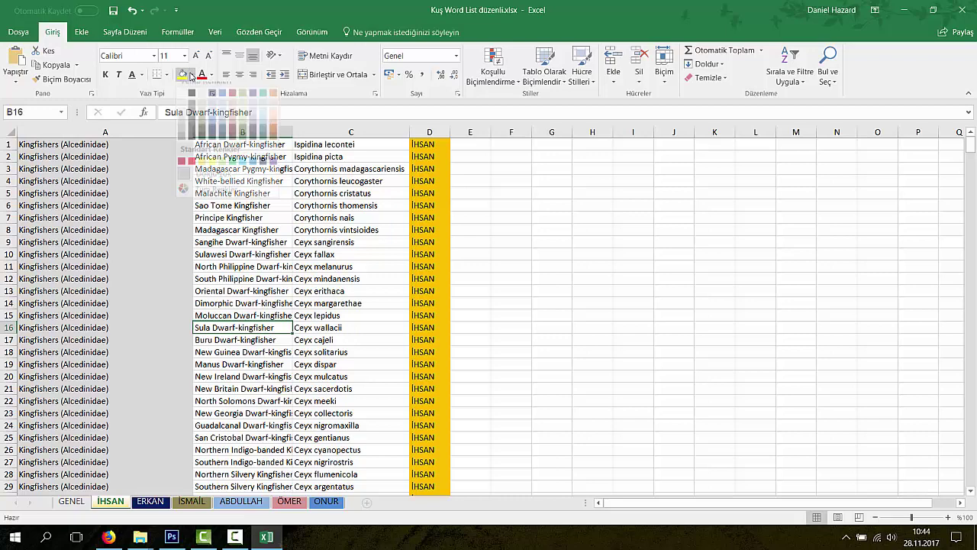
click(190, 170)
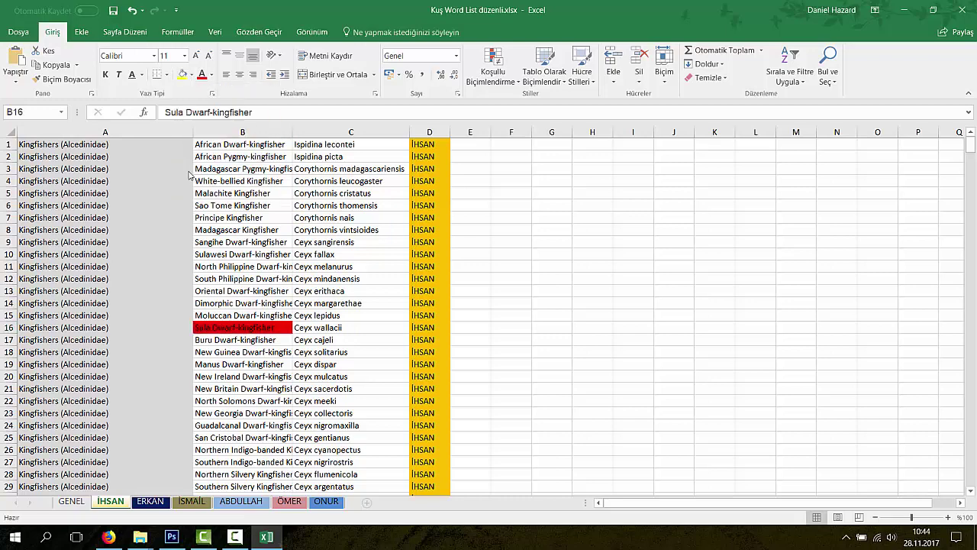
click(232, 340)
click(235, 329)
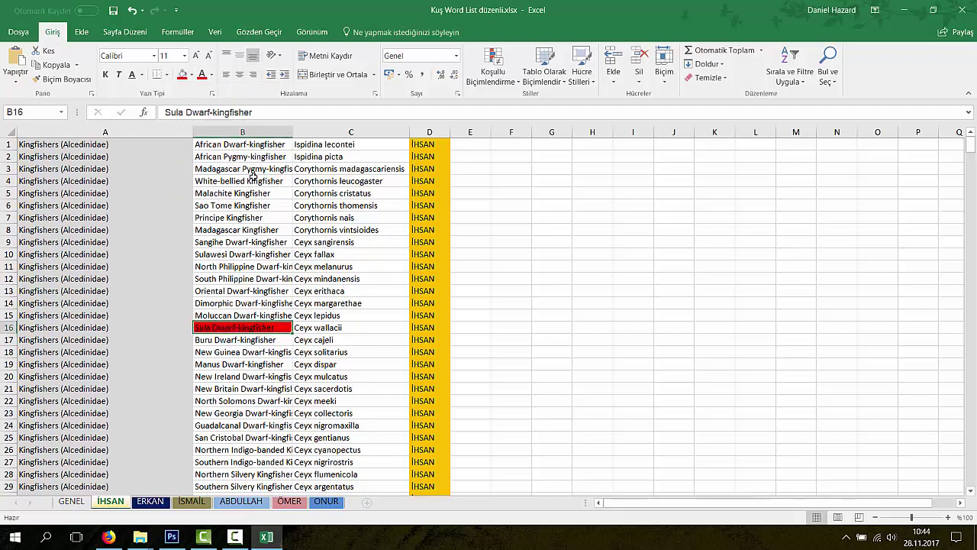
Step: Fill the African Dwarf-kingfisher cell B1 with light green
click(243, 145)
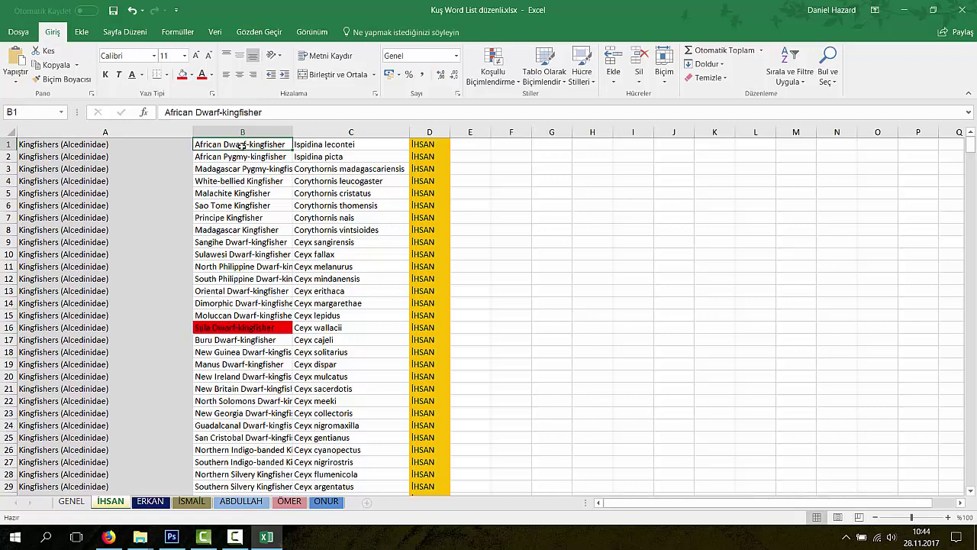
click(192, 75)
click(223, 170)
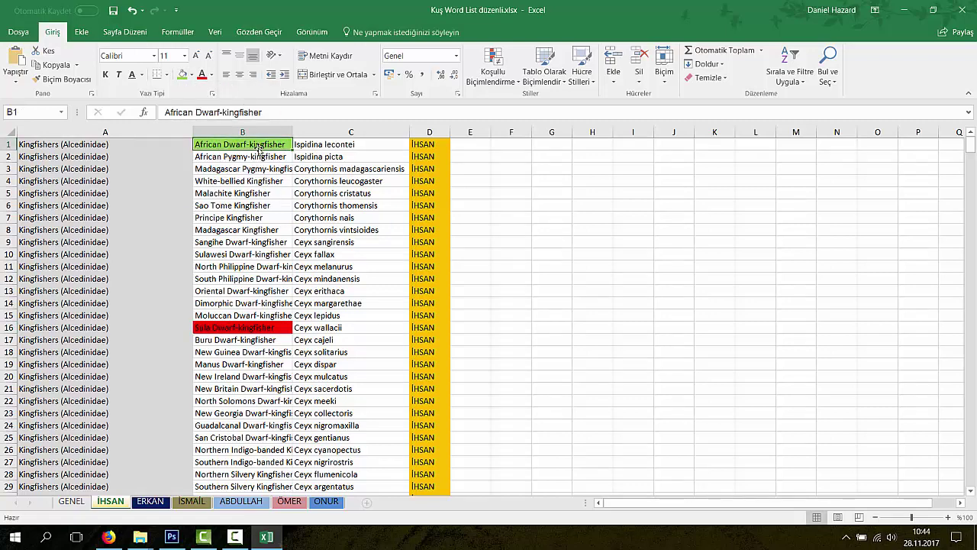
click(255, 327)
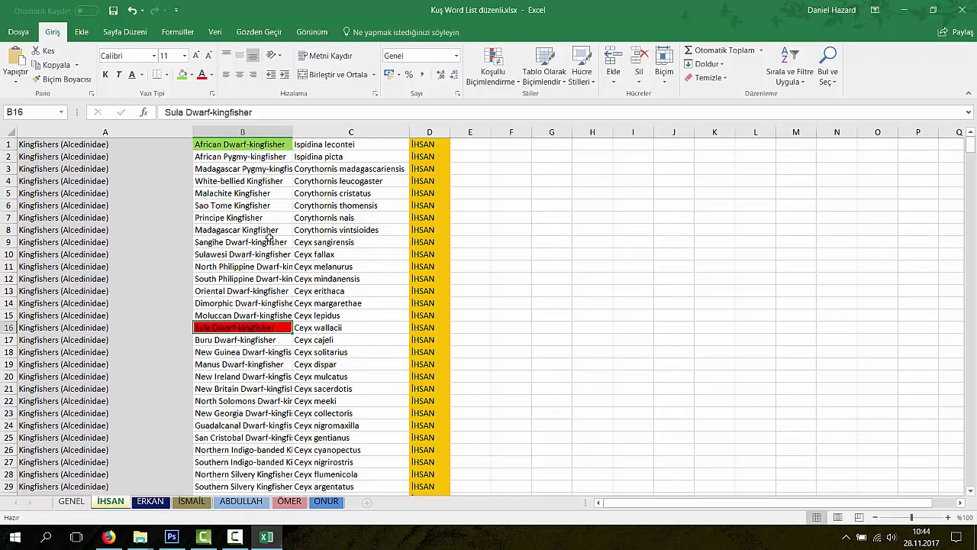
Step: Copy the species name "Principe Kingfisher" from cell B7
click(248, 206)
double_click(259, 218)
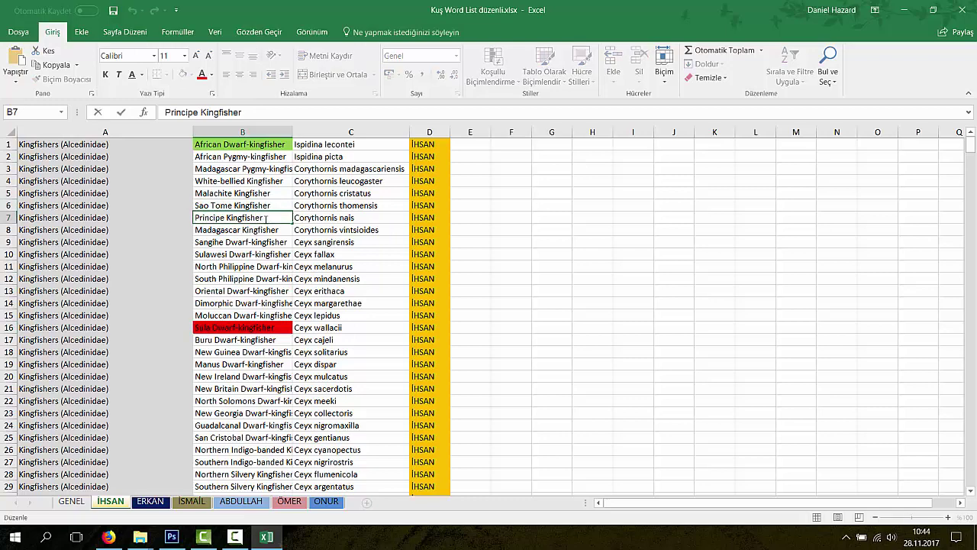
drag(265, 218, 193, 218)
key(ctrl+c)
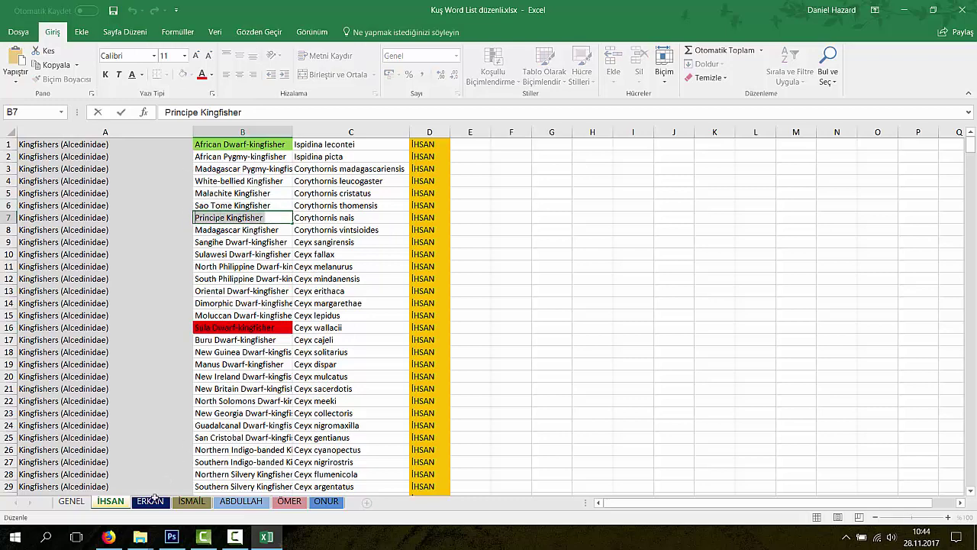
Step: Switch to Firefox, close the chameleon dwarf kingfisher image and search Google Images for "Principe Kingfisher"
click(109, 537)
click(562, 25)
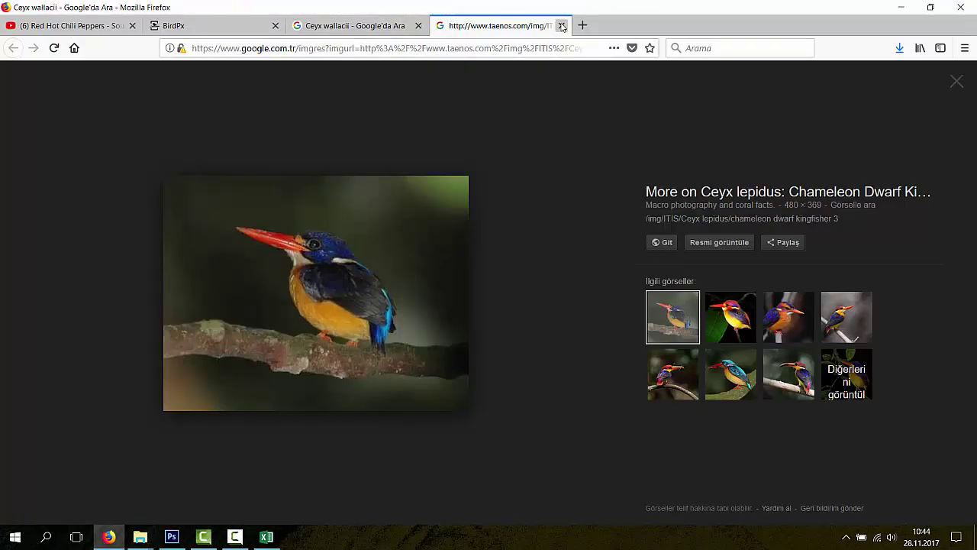
click(413, 48)
key(ctrl+v)
key(Return)
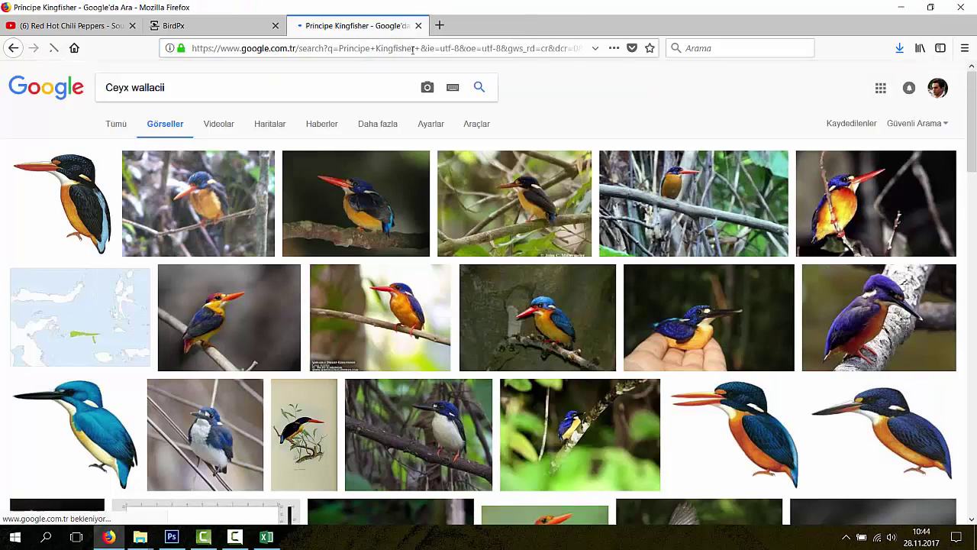
click(175, 130)
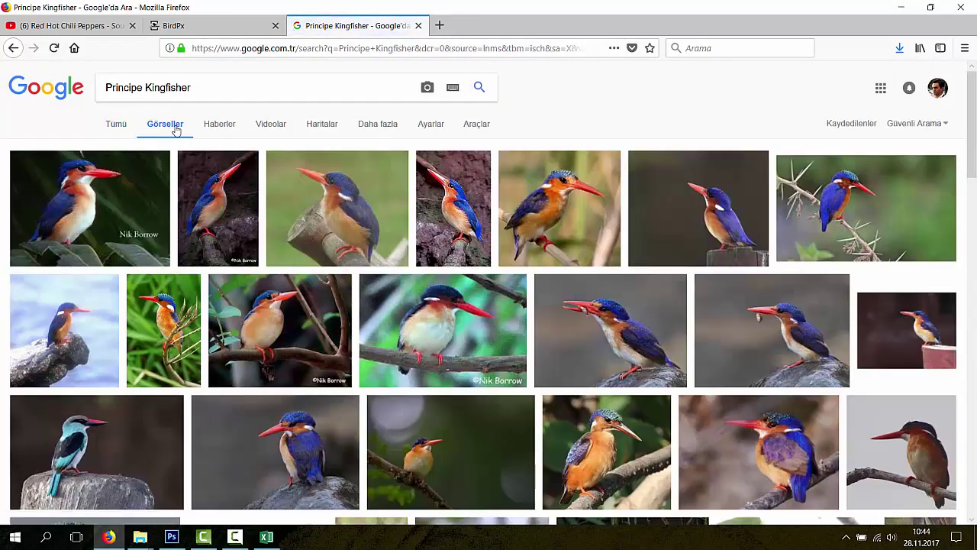
Step: Open the birdquest-tours, hbw.com, birdingecotours and pinimg Principe Kingfisher results in separate tabs
middle_click(466, 222)
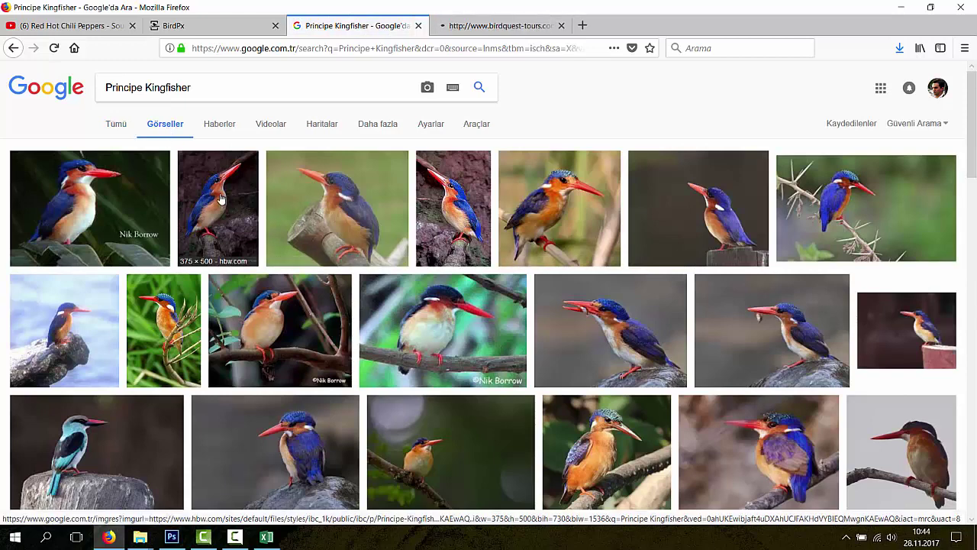
middle_click(220, 198)
middle_click(796, 223)
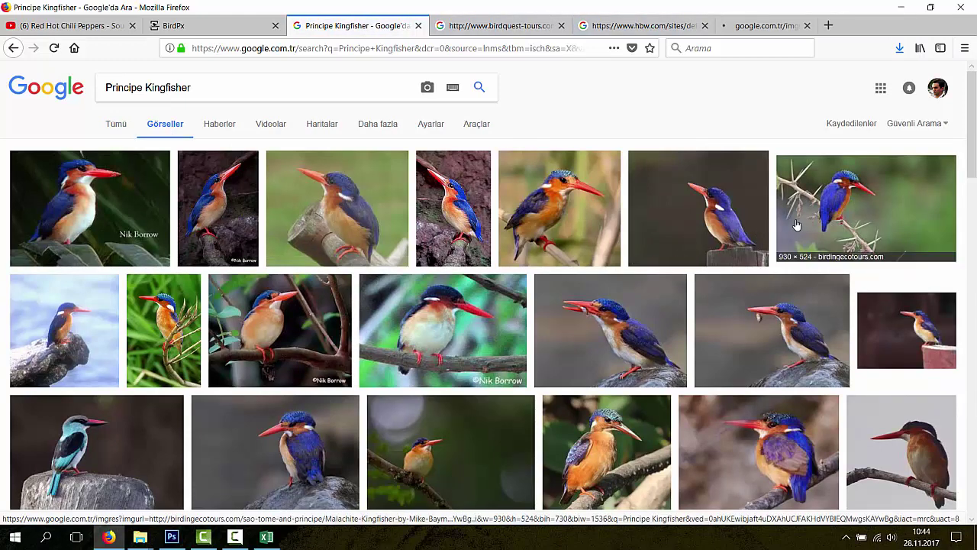
middle_click(717, 210)
Step: Compare the captions, species names and image sizes of the four opened kingfisher results
click(473, 25)
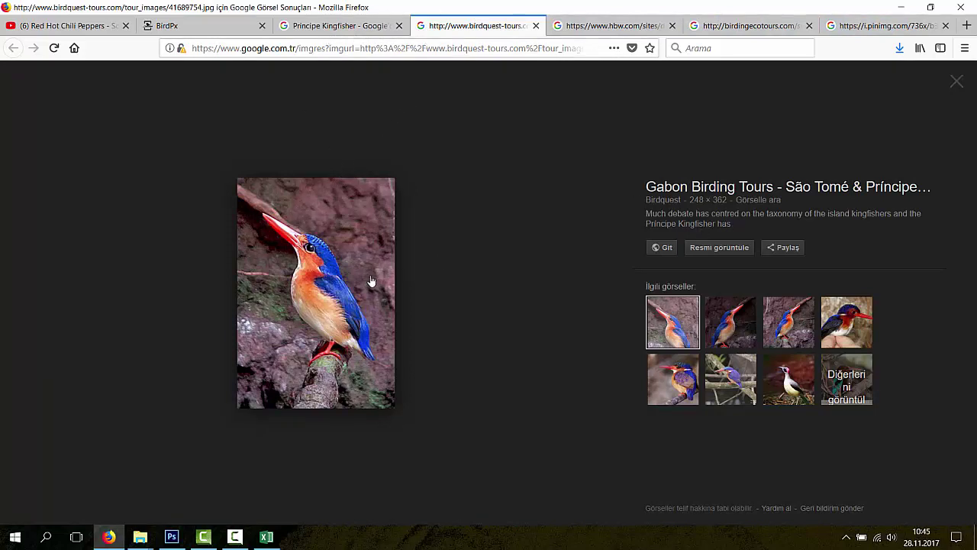
click(573, 29)
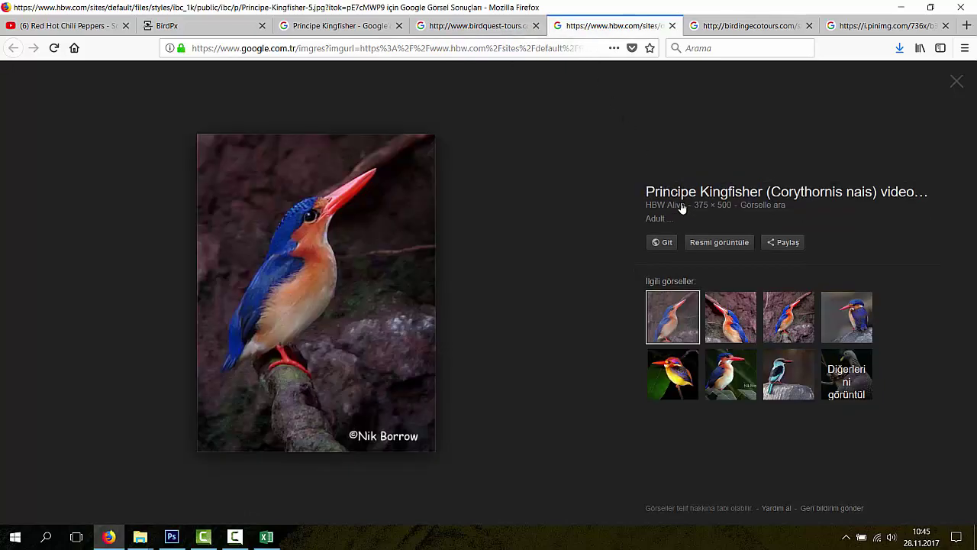
click(752, 29)
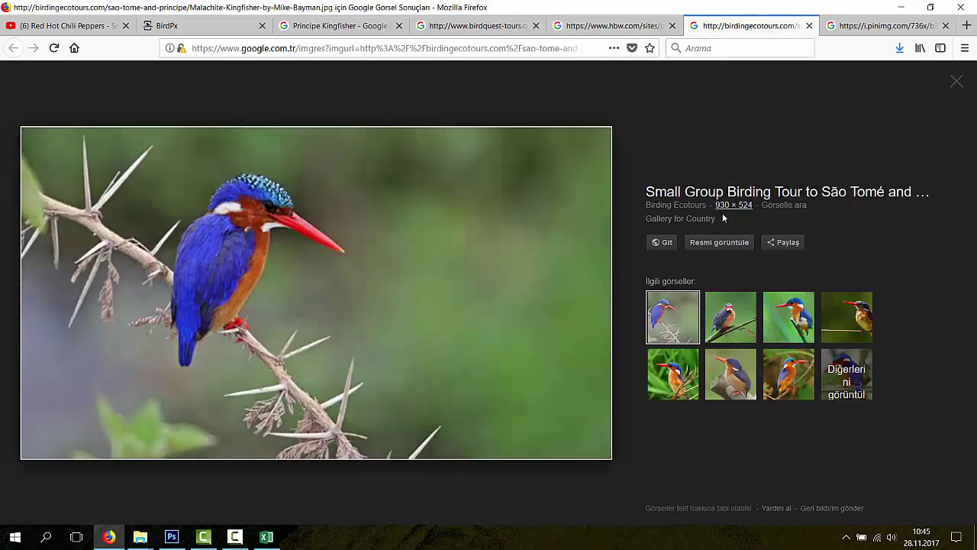
click(877, 27)
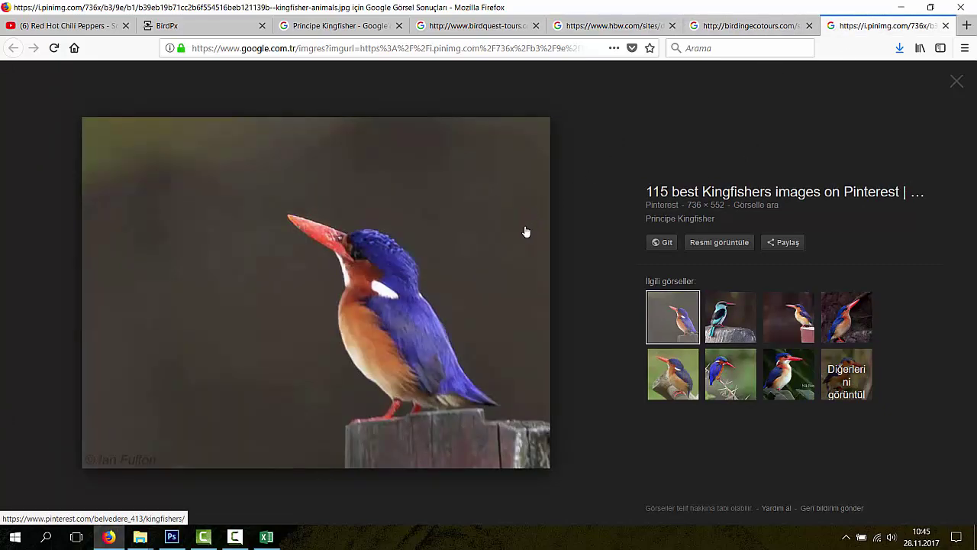
Step: Save the hbw.com Principe Kingfisher image in the BİRDPX KUŞ folder as "Principe Kingfisher .jpg"
click(584, 30)
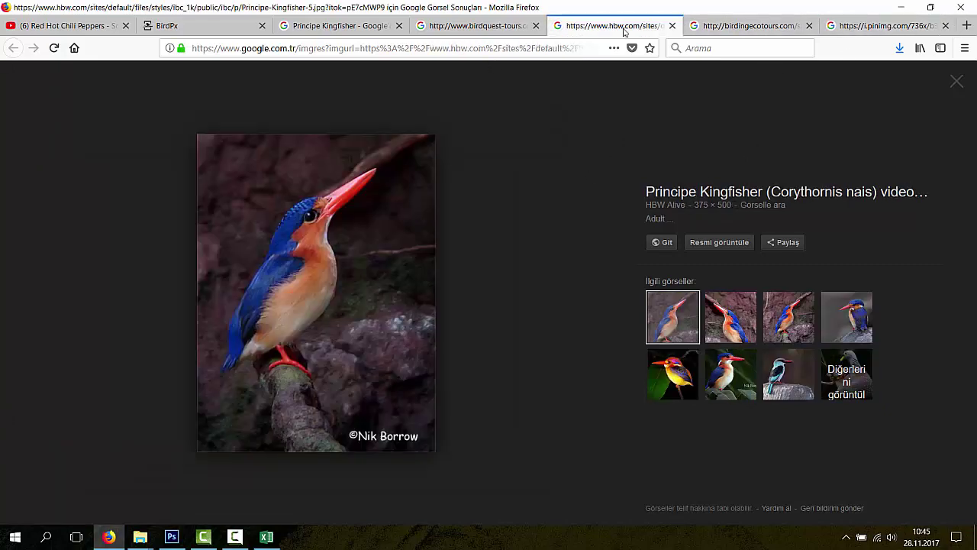
right_click(296, 254)
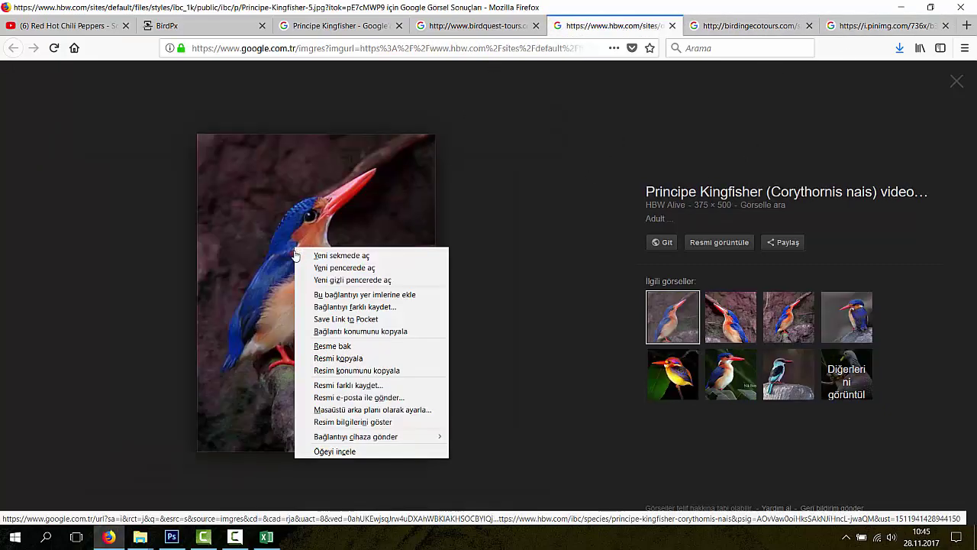
click(359, 385)
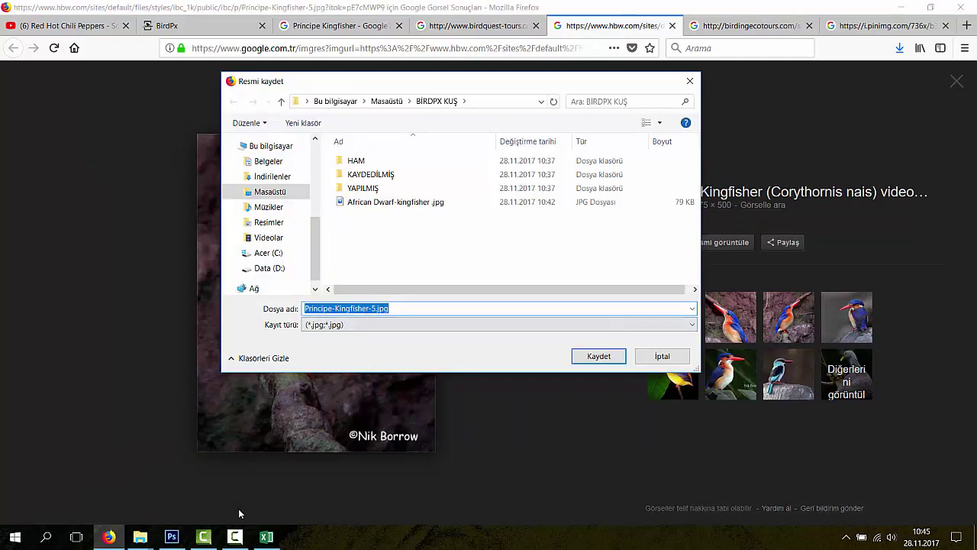
click(266, 536)
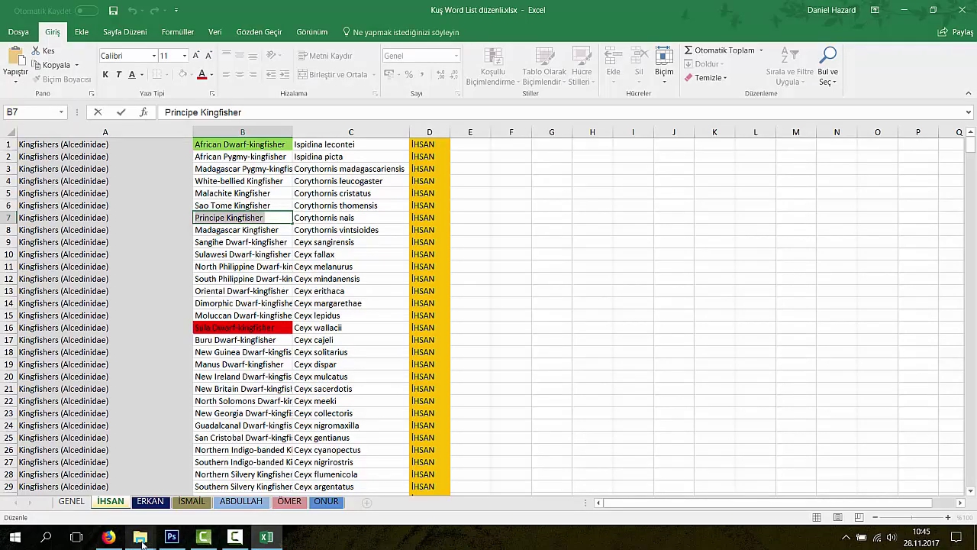
click(109, 537)
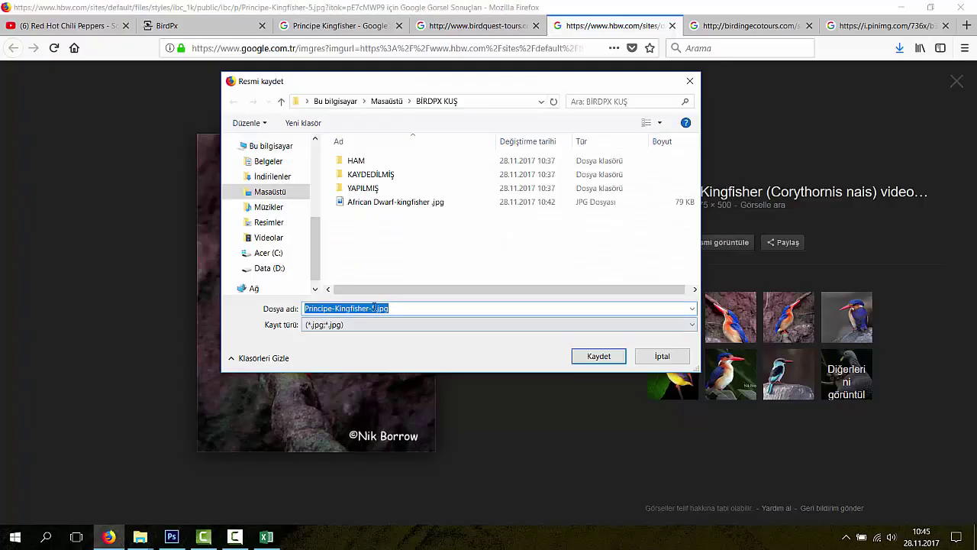
click(375, 307)
drag(375, 307, 283, 312)
key(ctrl+v)
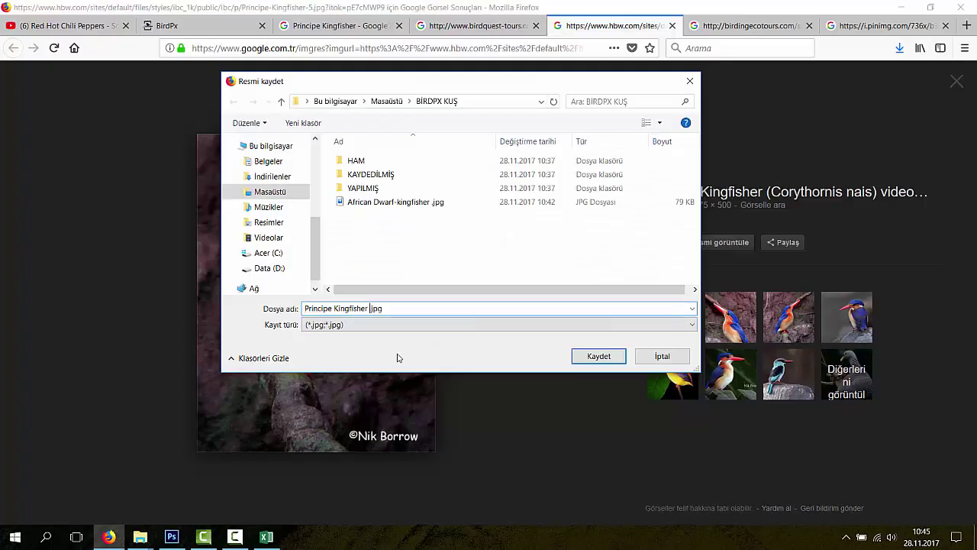
click(594, 354)
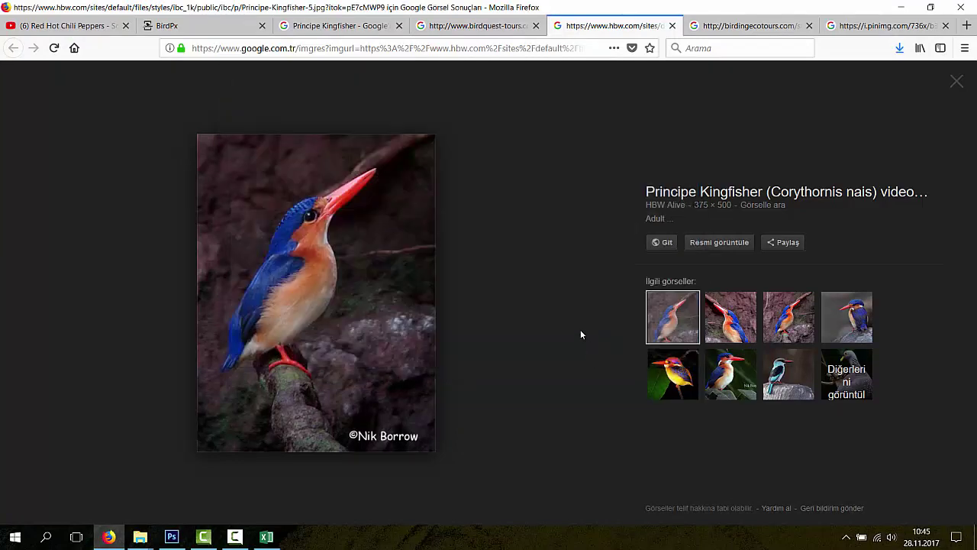
Step: Close the four opened image result tabs to return to the Principe Kingfisher search results
click(673, 27)
click(672, 27)
click(673, 27)
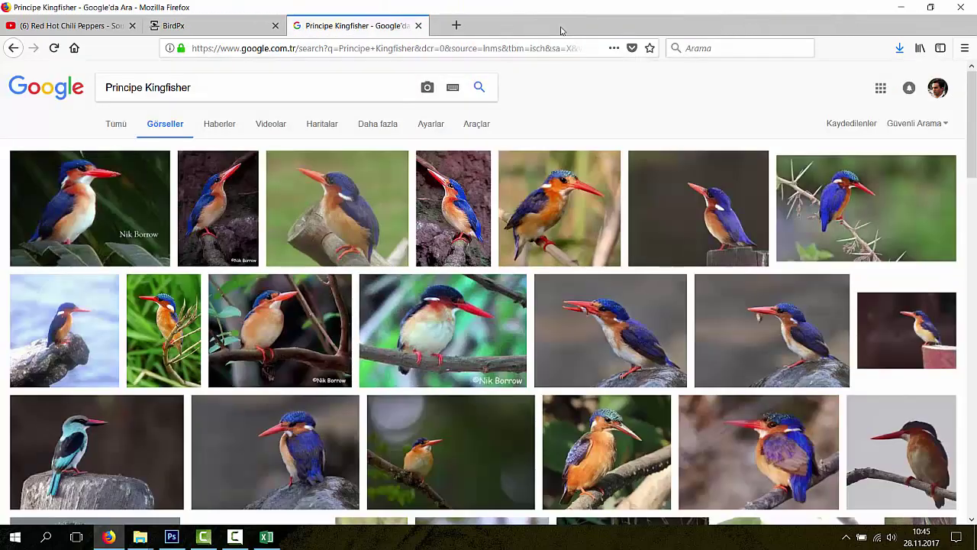
click(566, 25)
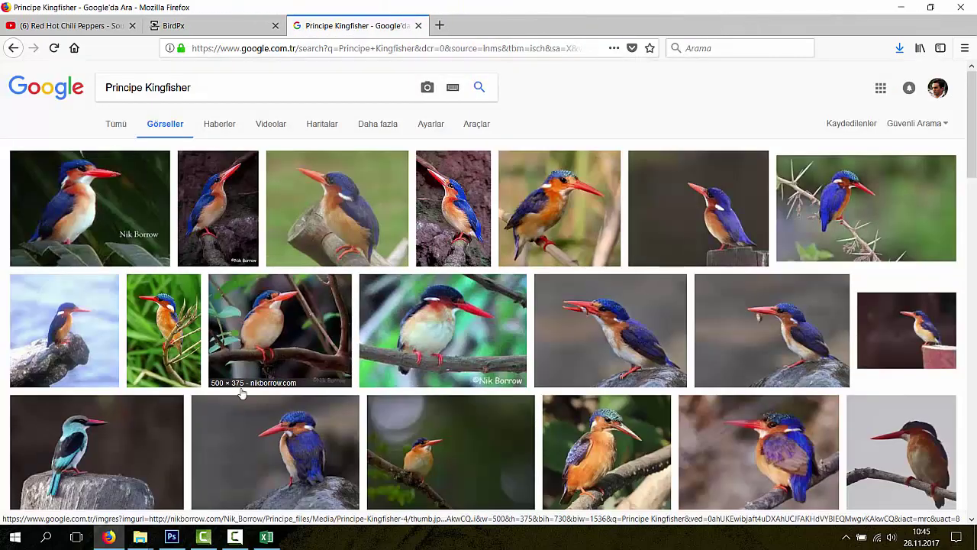
Step: Switch to Excel and fill the Principe Kingfisher cell B7 with light green
click(266, 538)
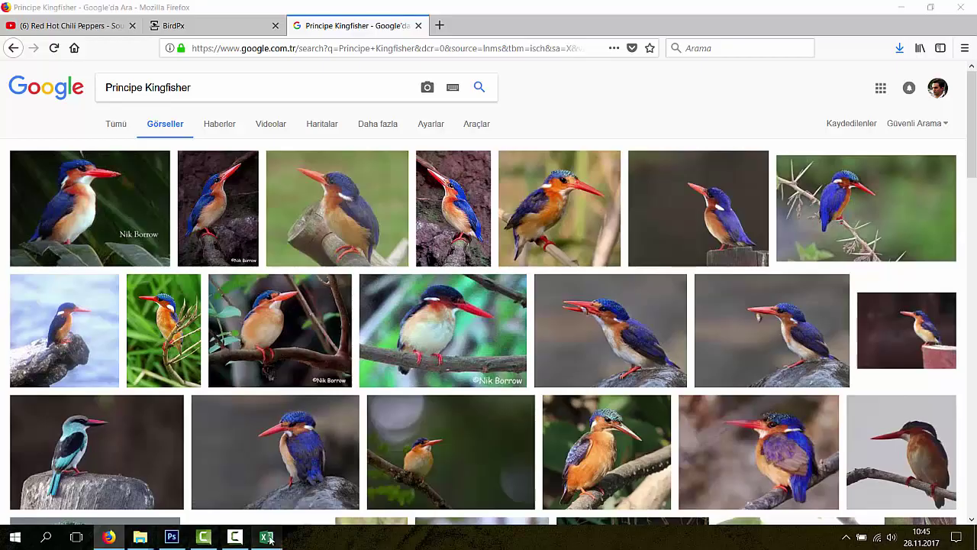
scroll(247, 267, down, 2)
scroll(247, 267, up, 2)
click(247, 265)
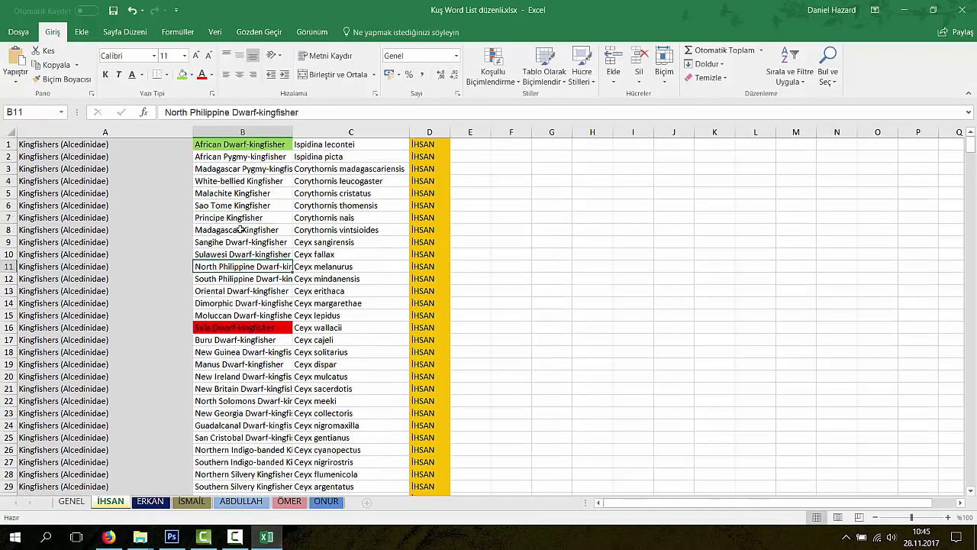
click(229, 217)
click(182, 74)
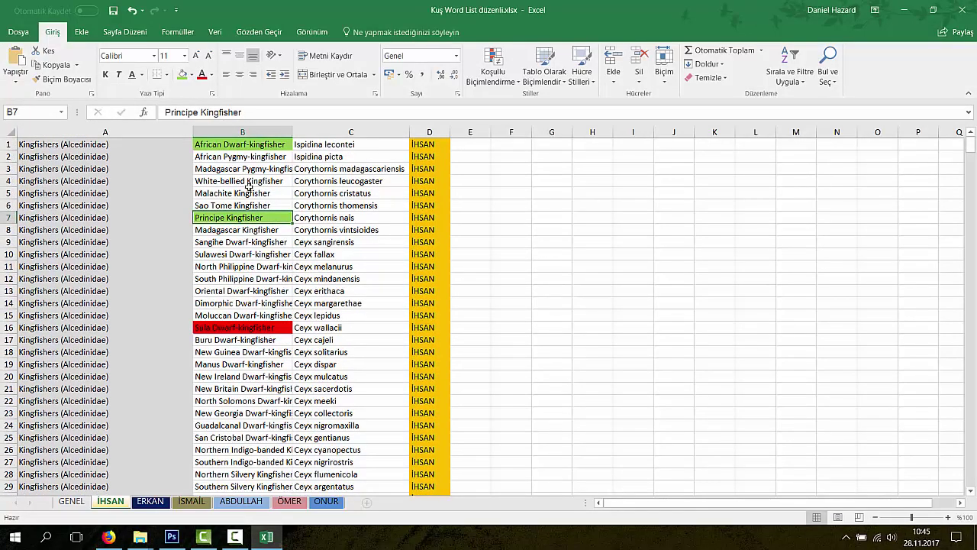
Step: Copy the species name Malay Brown Barbet from cell B248 in the Asian Barbets section
drag(974, 148, 971, 291)
scroll(128, 249, up, 3)
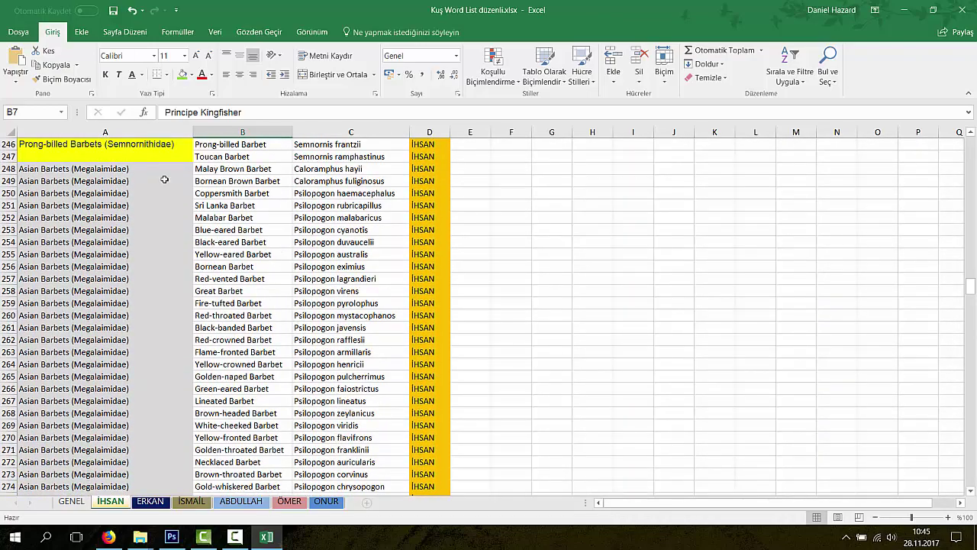
double_click(271, 170)
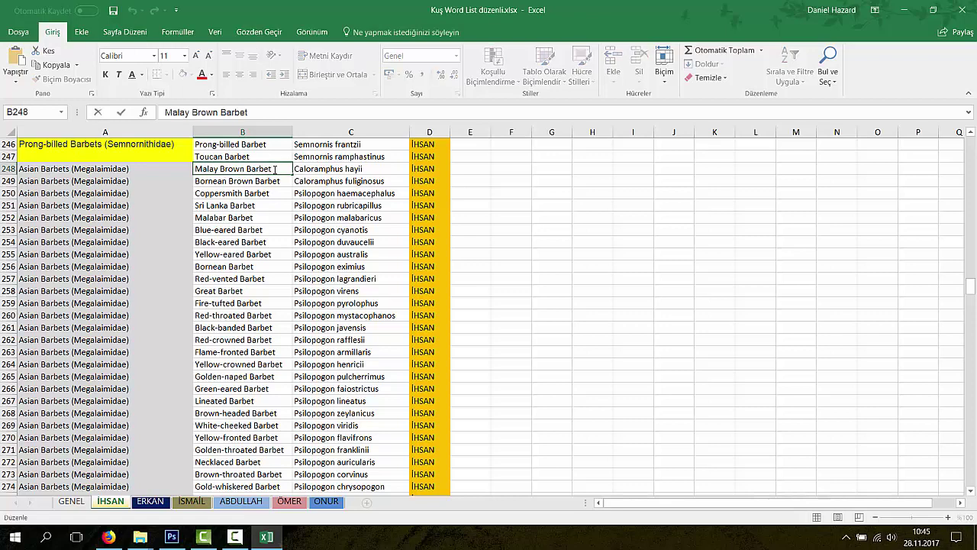
drag(271, 169, 194, 169)
key(ctrl+c)
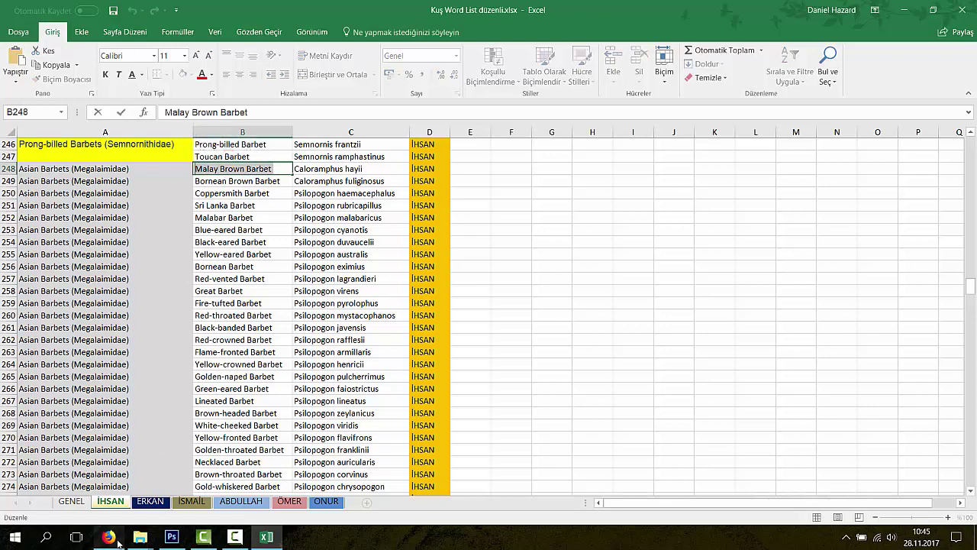
Step: Switch to Firefox and search Google Images for "Malay Brown Barbet" in place of the Principe Kingfisher query
click(109, 536)
click(140, 87)
key(ctrl+a)
key(ctrl+v)
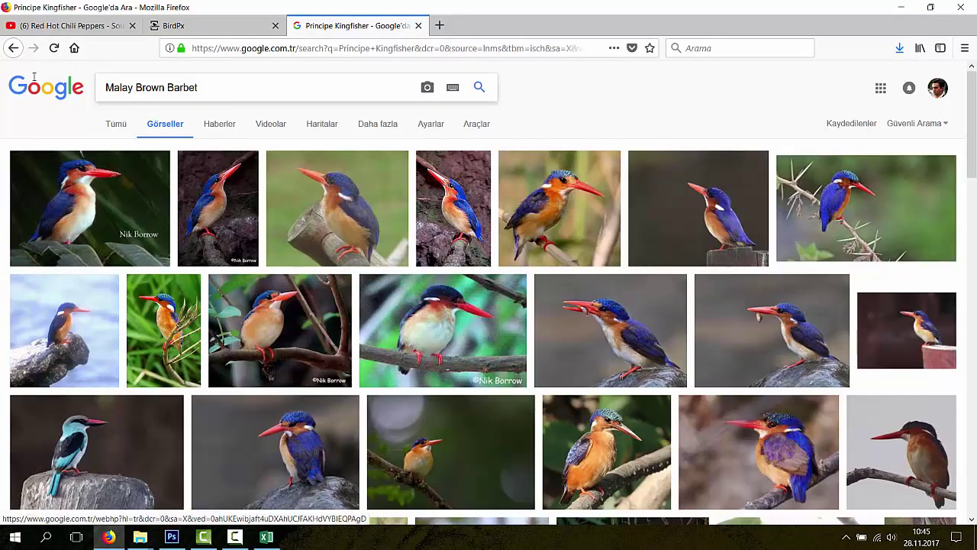
key(Return)
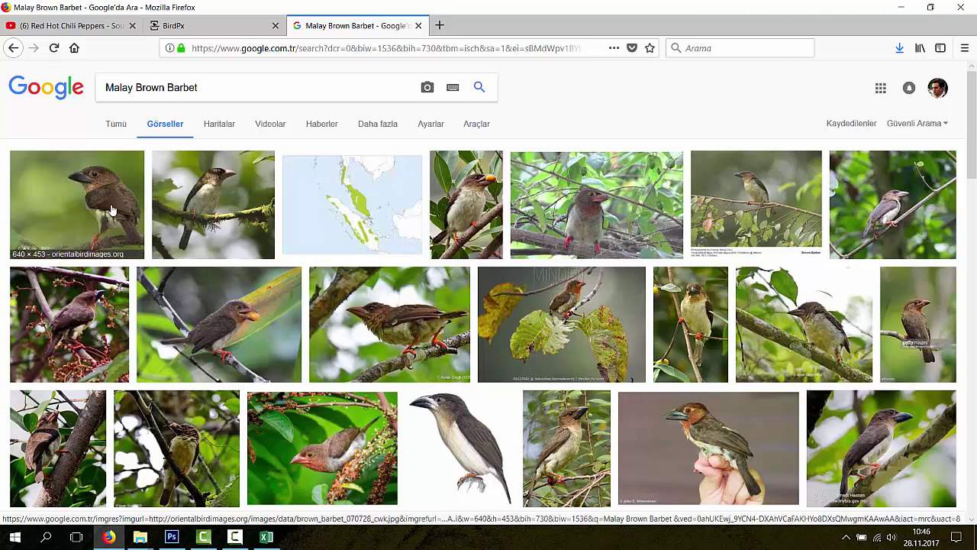
Step: Open two hbw.com results plus the Wikimedia and orientalbirdimages.org results in separate tabs, and view the perched hbw.com bird
middle_click(843, 224)
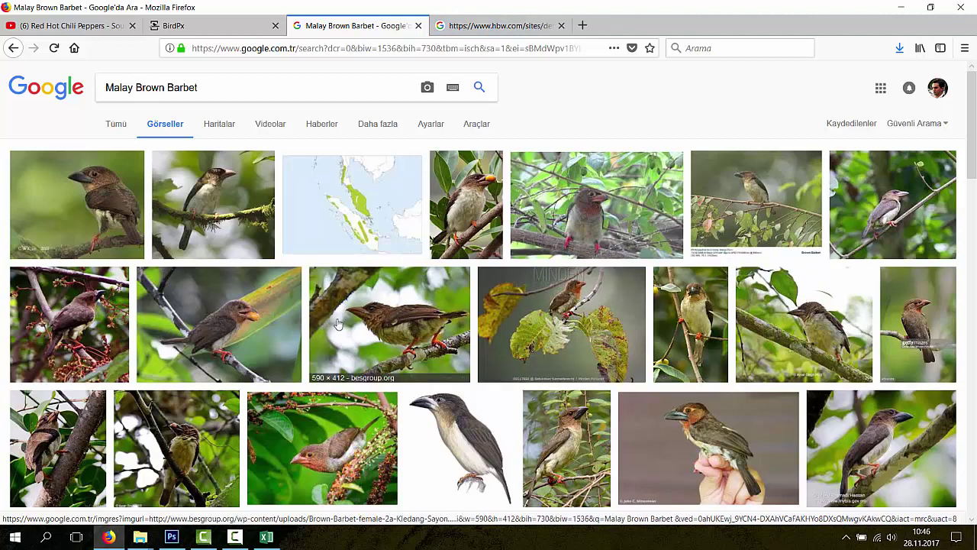
middle_click(233, 327)
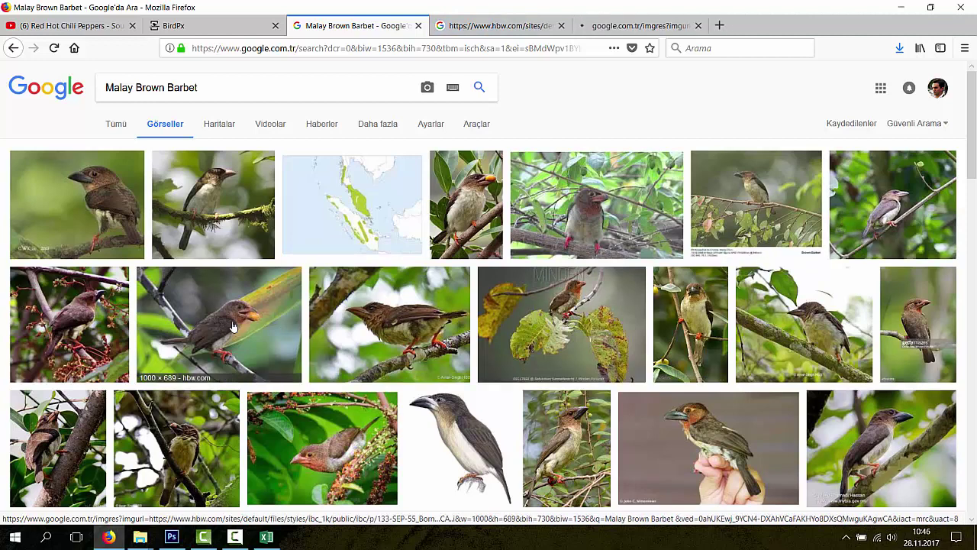
middle_click(224, 201)
middle_click(97, 204)
click(458, 31)
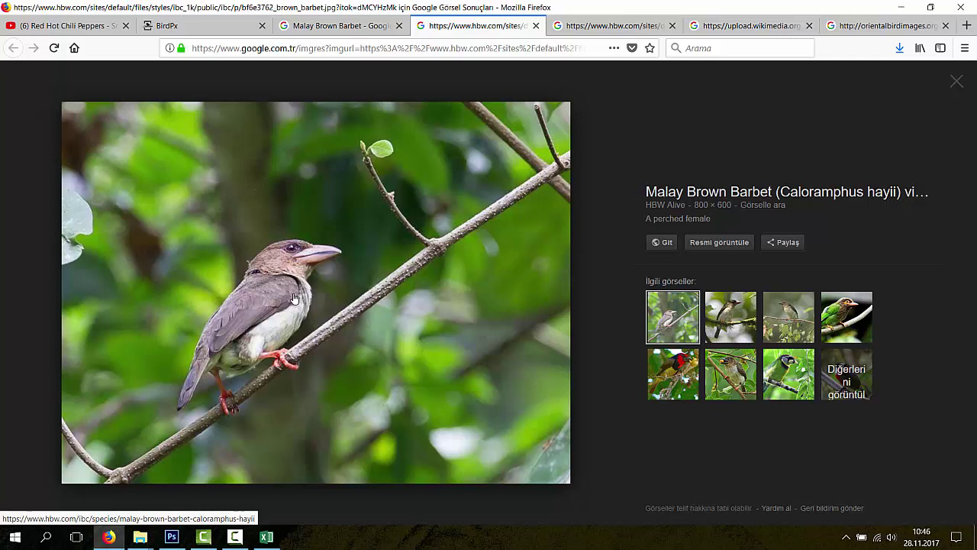
Step: Browse further Malay Brown Barbet results, open the 736 × 588 pinterest.co.uk image in a separate tab and check its caption
click(356, 24)
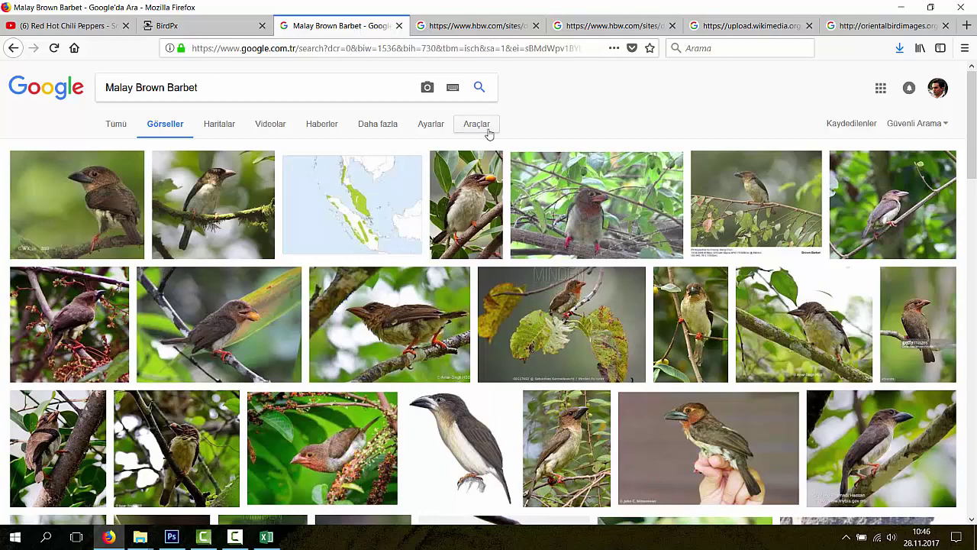
scroll(496, 140, down, 3)
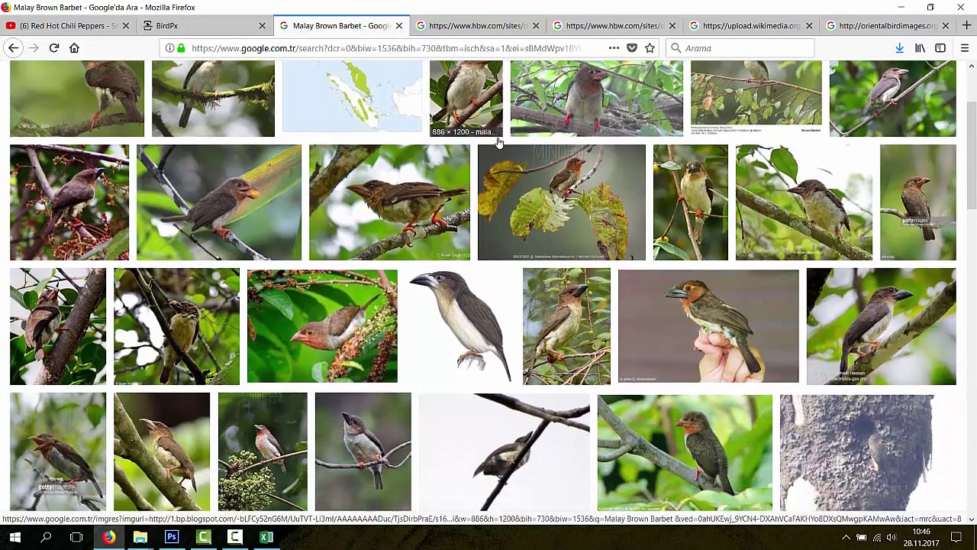
scroll(497, 143, down, 2)
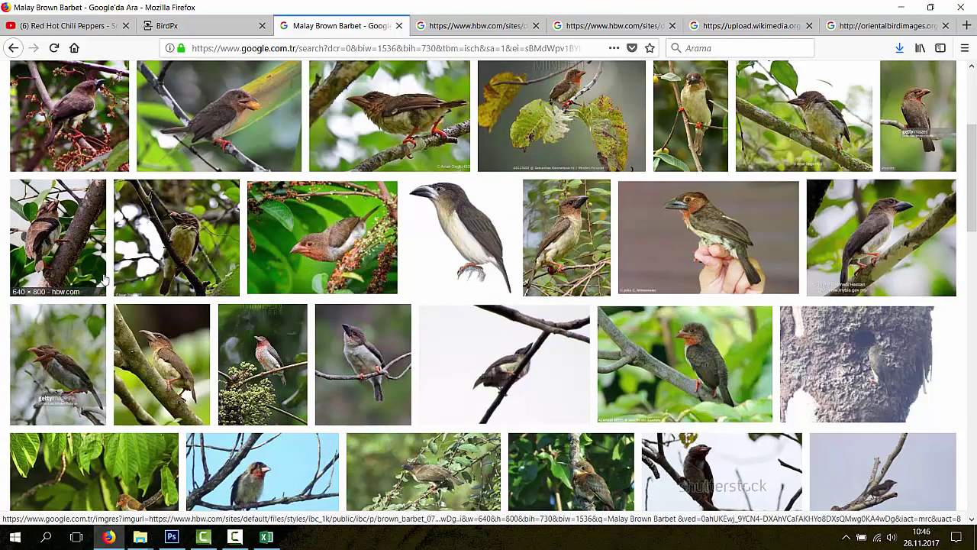
scroll(295, 303, down, 3)
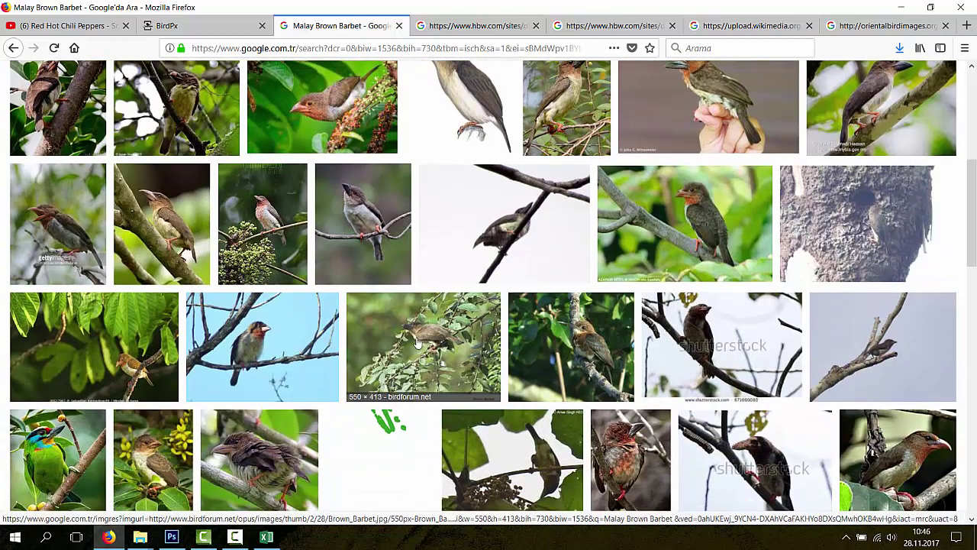
scroll(549, 316, up, 5)
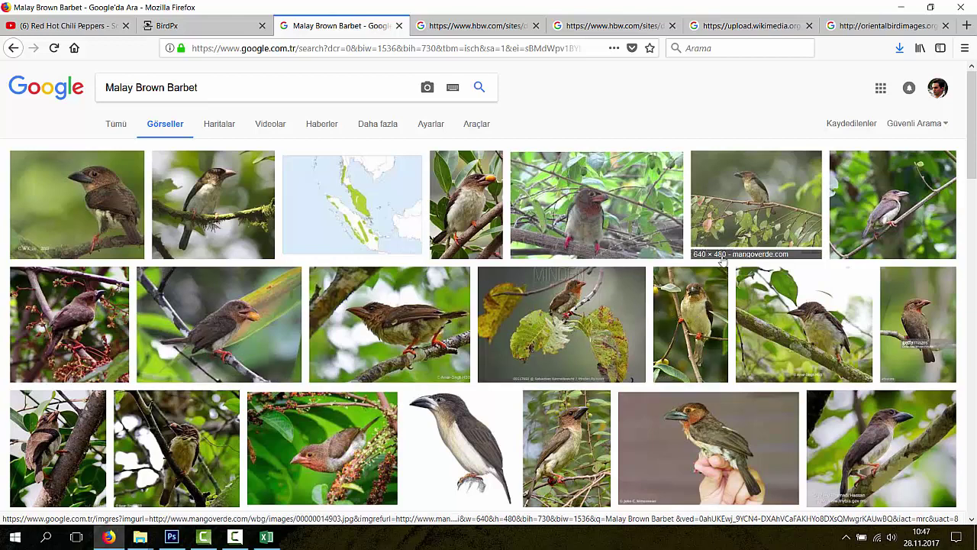
scroll(865, 395, down, 2)
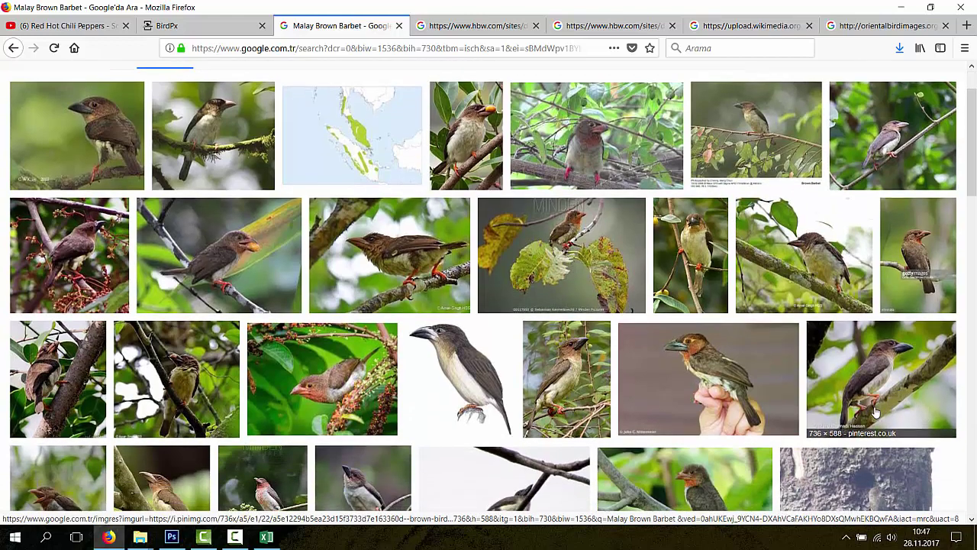
middle_click(865, 394)
click(420, 25)
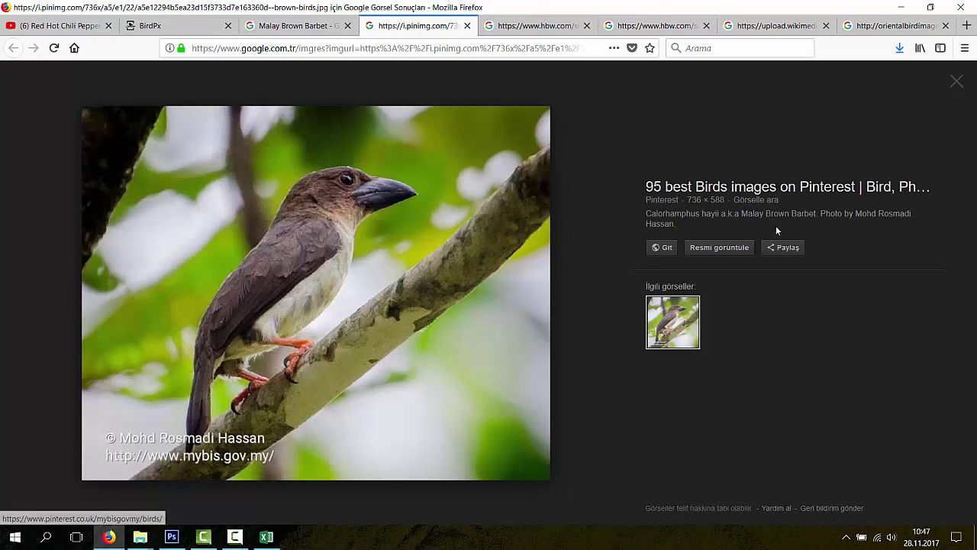
drag(747, 218, 805, 214)
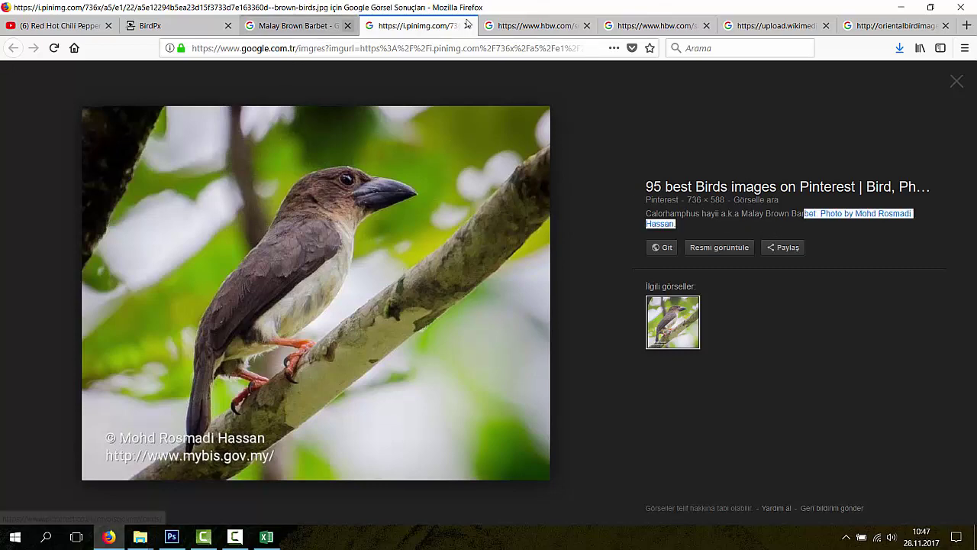
Step: Check the opened results' species names and close the Bornean Brown Barbet, Sooty barbet and Oriental Bird Club image tabs
click(526, 25)
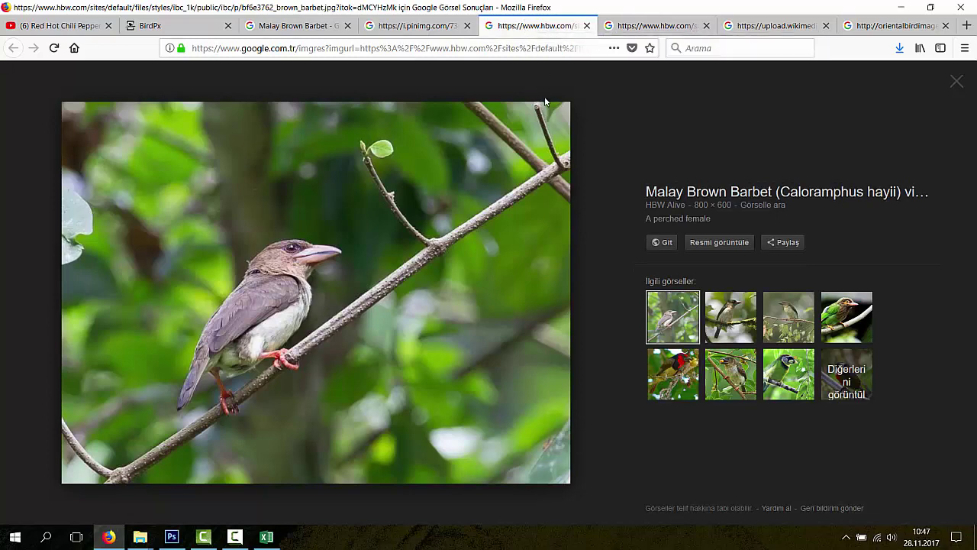
click(652, 26)
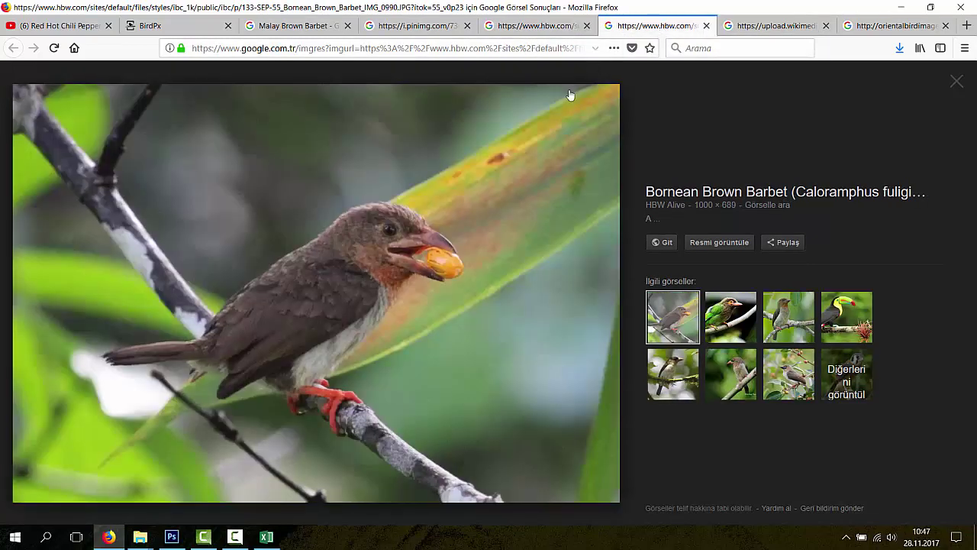
click(706, 26)
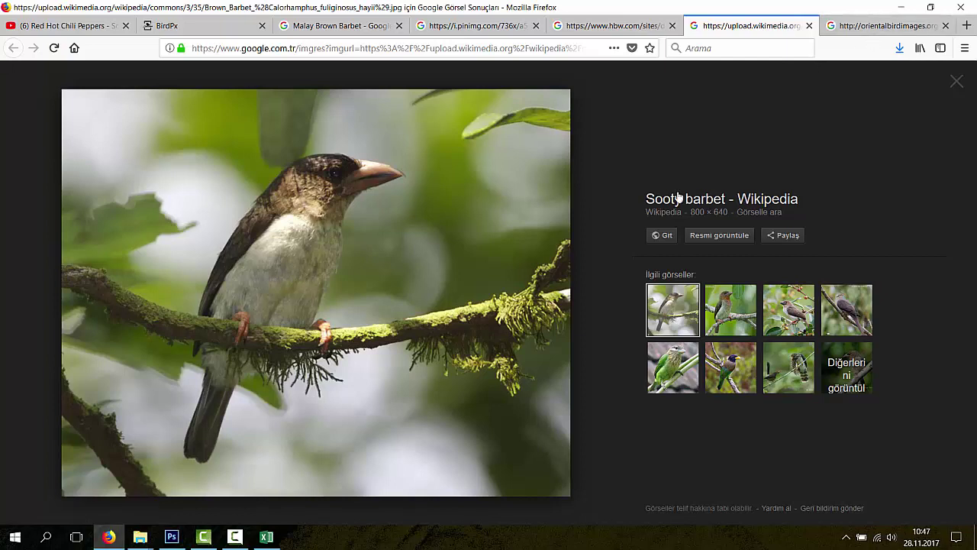
click(809, 25)
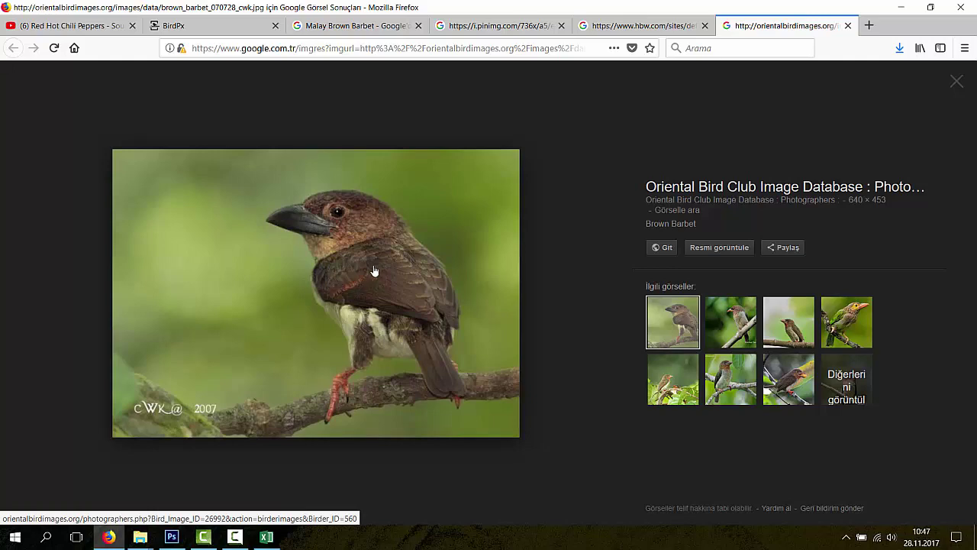
key(ctrl+w)
click(405, 29)
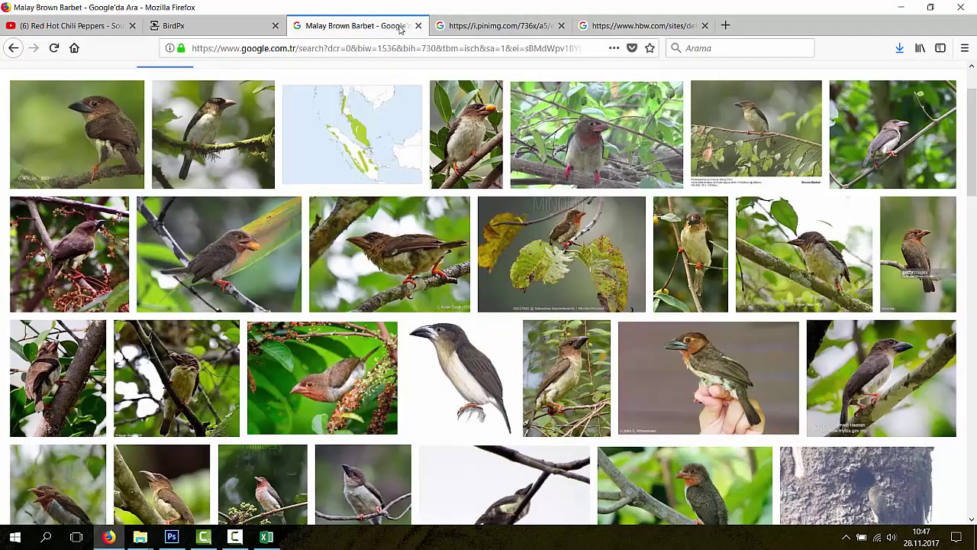
Step: Compare the Pinterest image with the 800 × 600 hbw.com Malay Brown Barbet image and start saving the hbw.com one
click(481, 27)
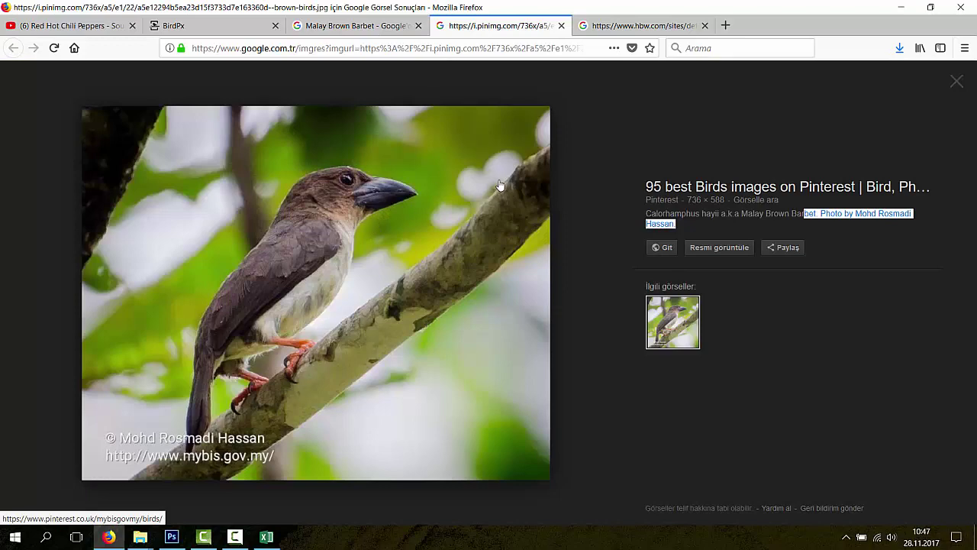
key(ctrl+Tab)
right_click(315, 275)
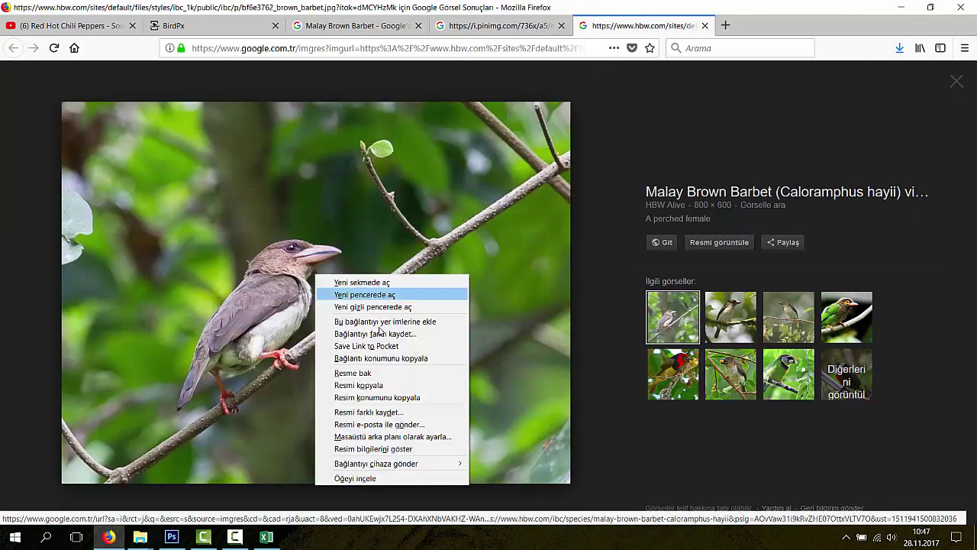
click(388, 411)
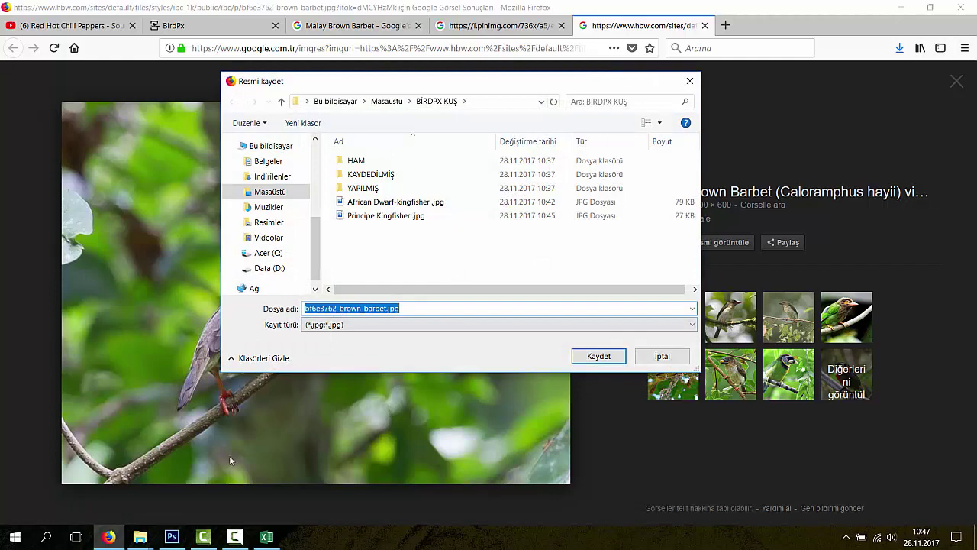
Step: Copy Malay Brown Barbet from cell B248 in Excel and return to the image save dialog in Firefox
click(260, 538)
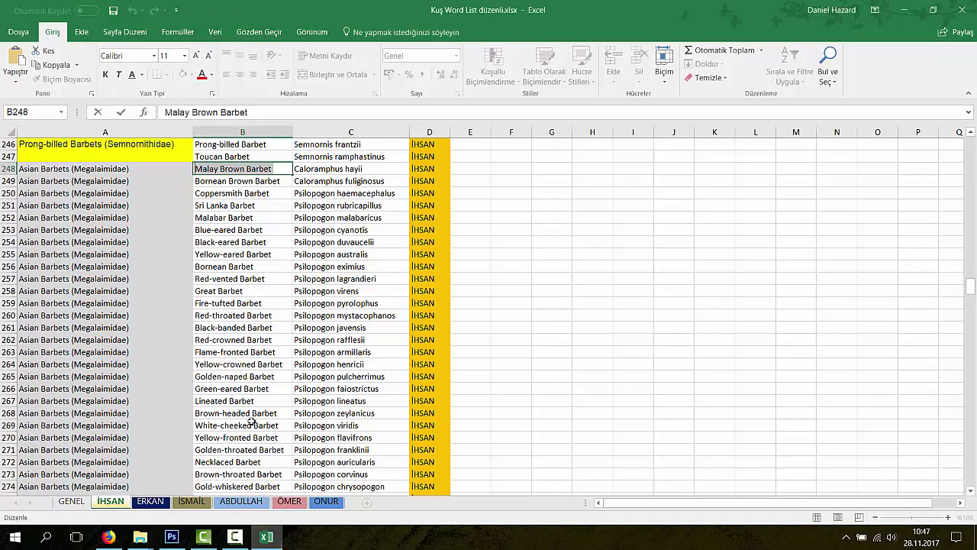
drag(272, 169, 196, 169)
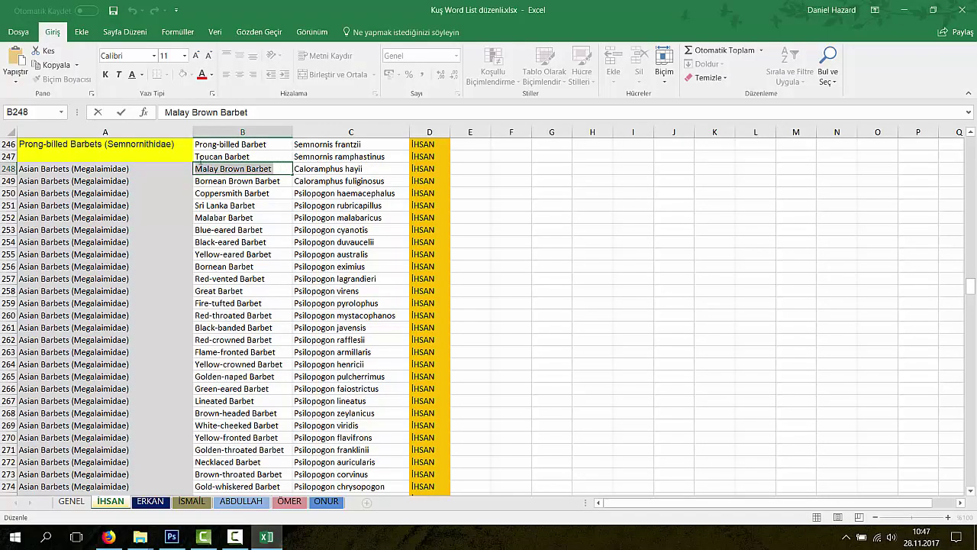
right_click(226, 169)
click(260, 193)
click(109, 537)
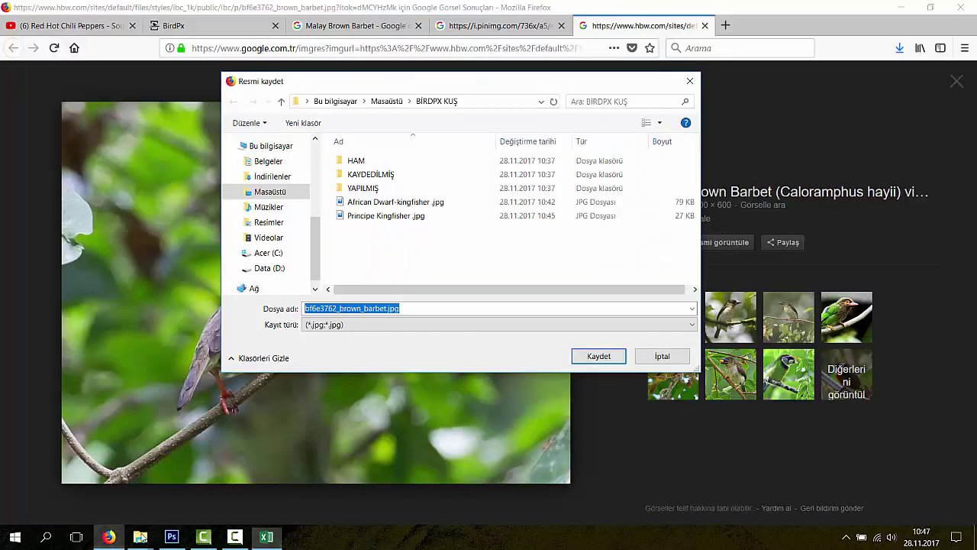
Step: Replace the suggested file name with "Malay Brown Barbet .jpg" and save the image in the BİRDPX KUŞ folder
click(384, 309)
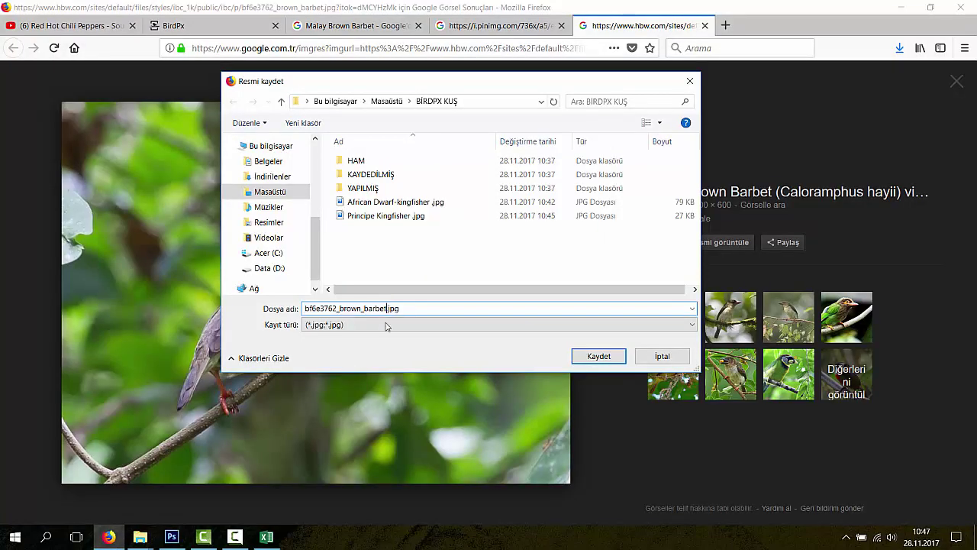
key(BackSpace)
key(BackSpace)
key(BackSpace)
key(BackSpace)
key(BackSpace)
key(BackSpace)
key(BackSpace)
key(BackSpace)
key(BackSpace)
key(BackSpace)
key(BackSpace)
key(BackSpace)
key(BackSpace)
key(BackSpace)
key(BackSpace)
key(BackSpace)
key(BackSpace)
key(BackSpace)
key(BackSpace)
key(ctrl+v)
key(ctrl+a)
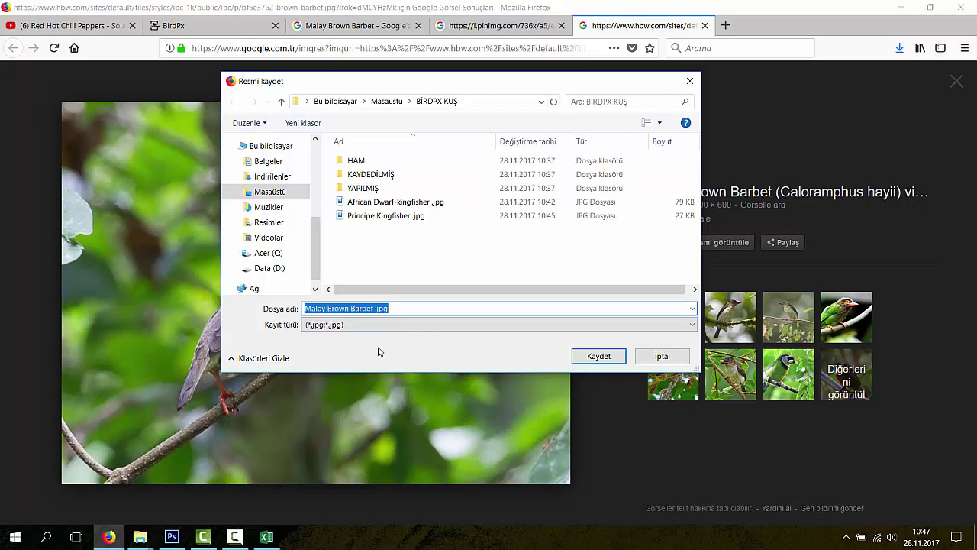
key(Return)
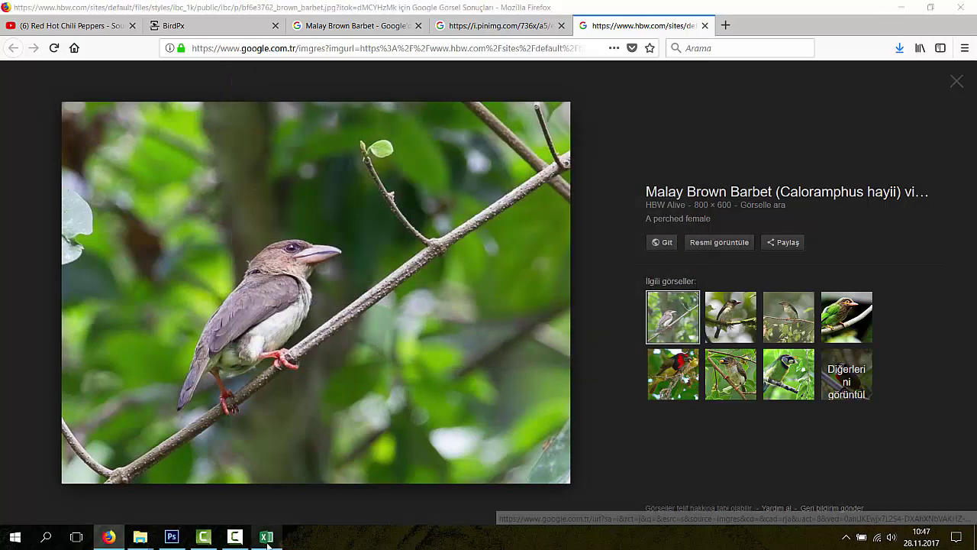
Step: Switch to Excel and fill the Malay Brown Barbet cell B248 with light green
click(266, 536)
click(237, 193)
click(237, 168)
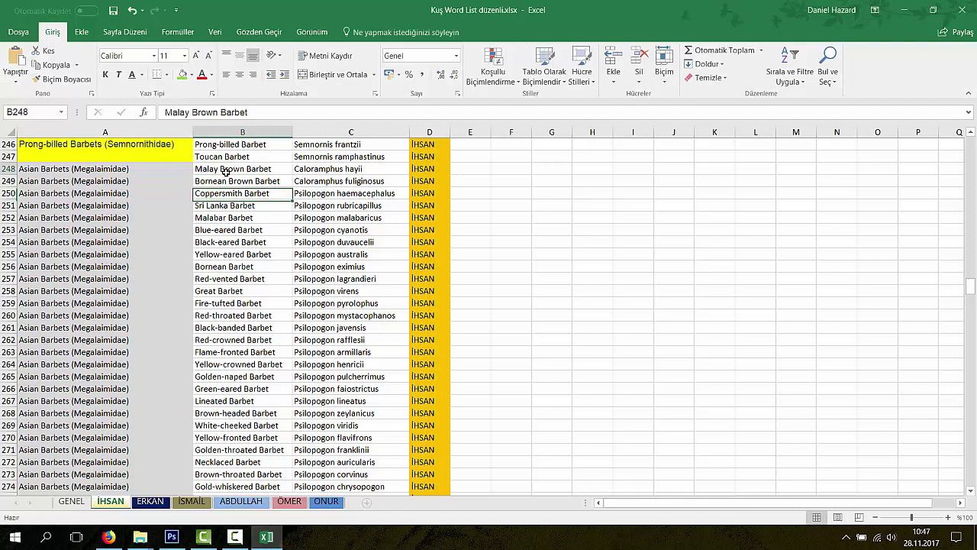
click(184, 74)
click(298, 242)
scroll(274, 243, up, 3)
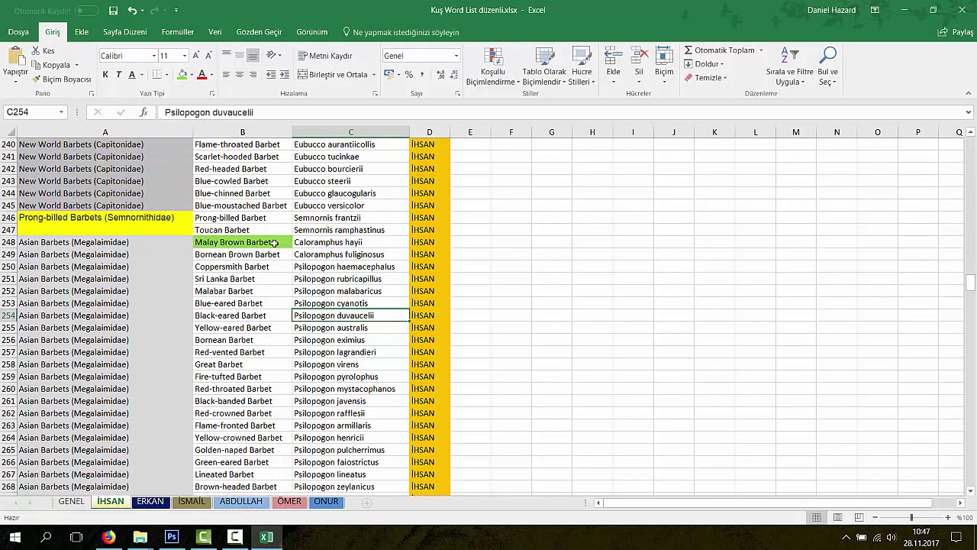
scroll(260, 267, up, 1)
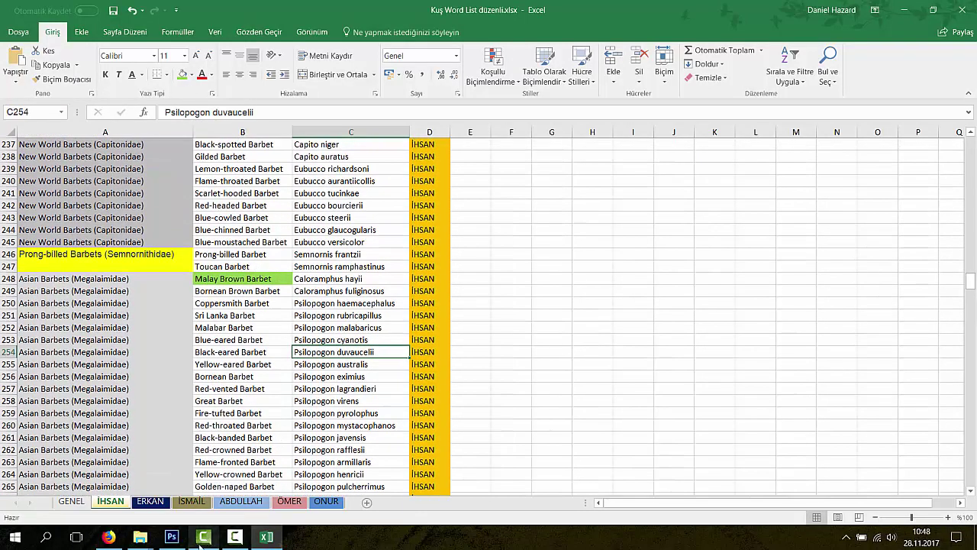
click(234, 536)
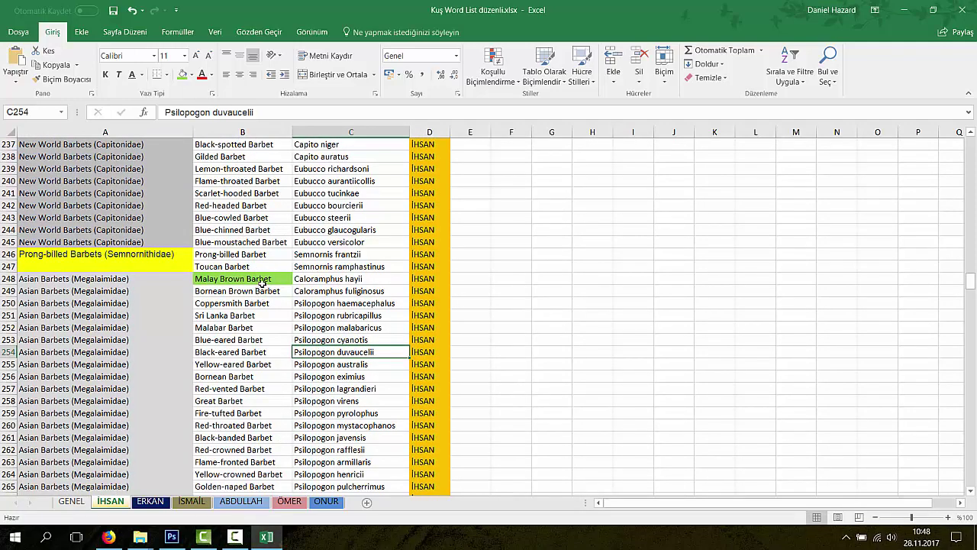
scroll(262, 282, up, 20)
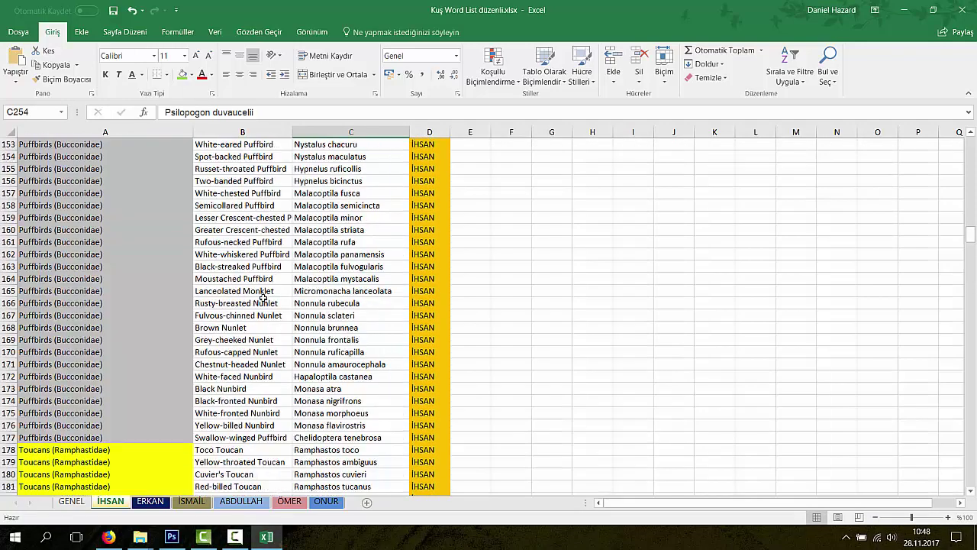
Step: Switch to the BİRDPX KUŞ folder and copy the Malay Brown Barbet image's file name without its extension
scroll(262, 297, down, 16)
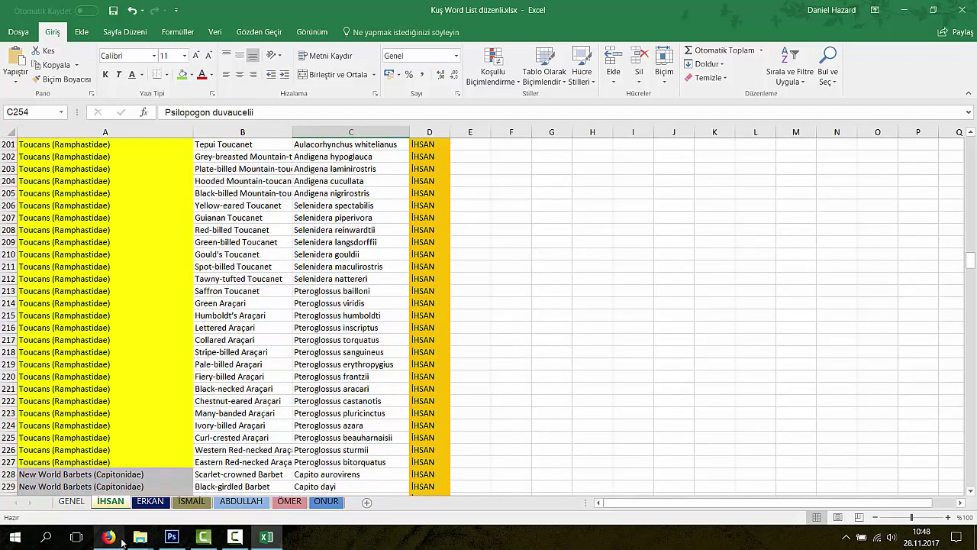
mouse_move(140, 540)
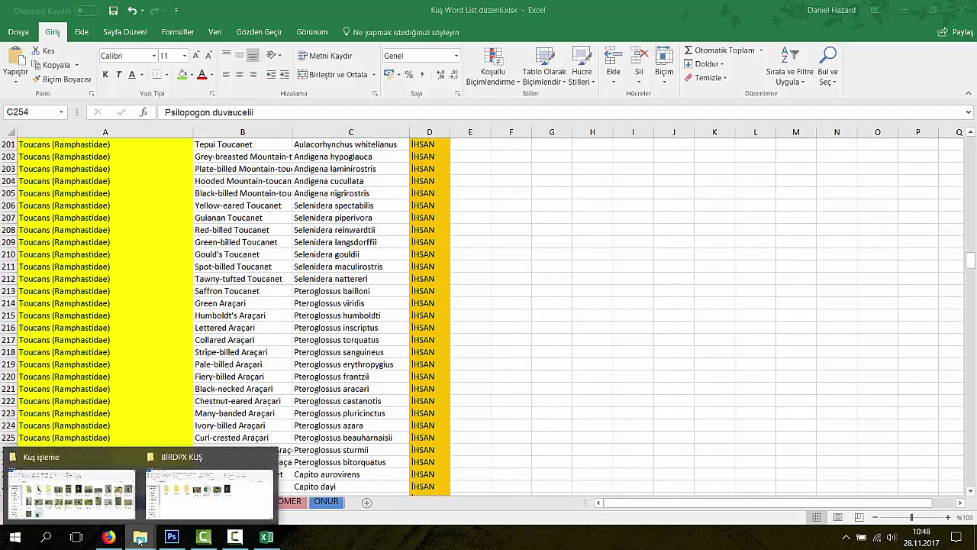
click(210, 488)
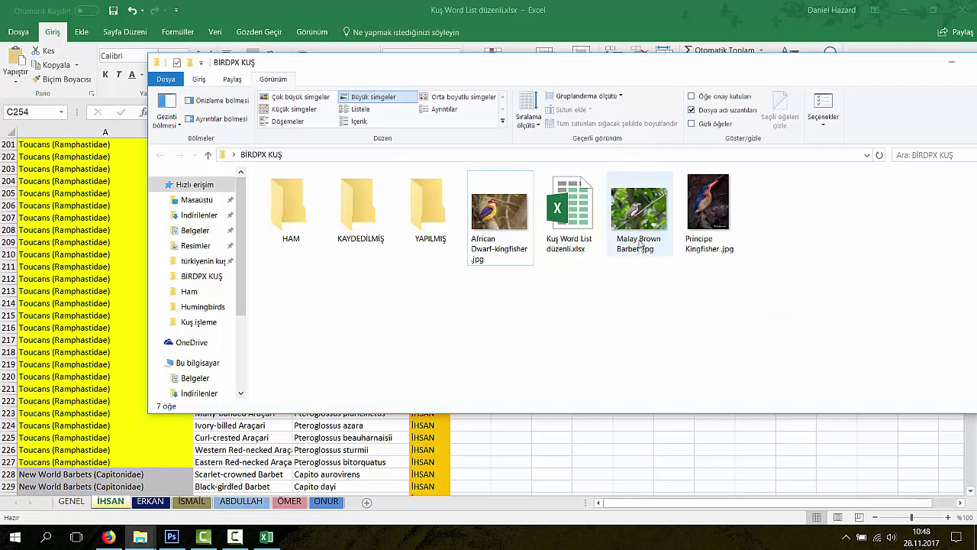
click(640, 243)
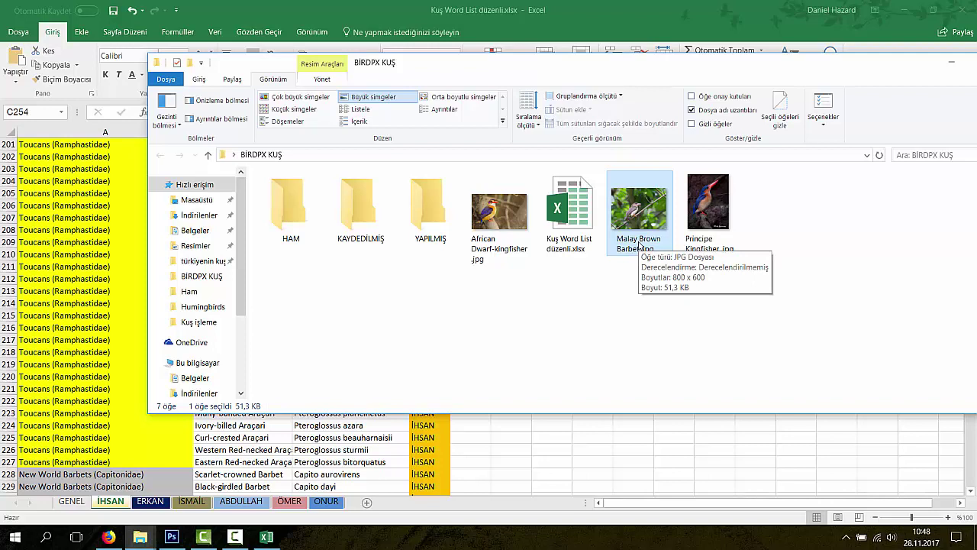
click(641, 243)
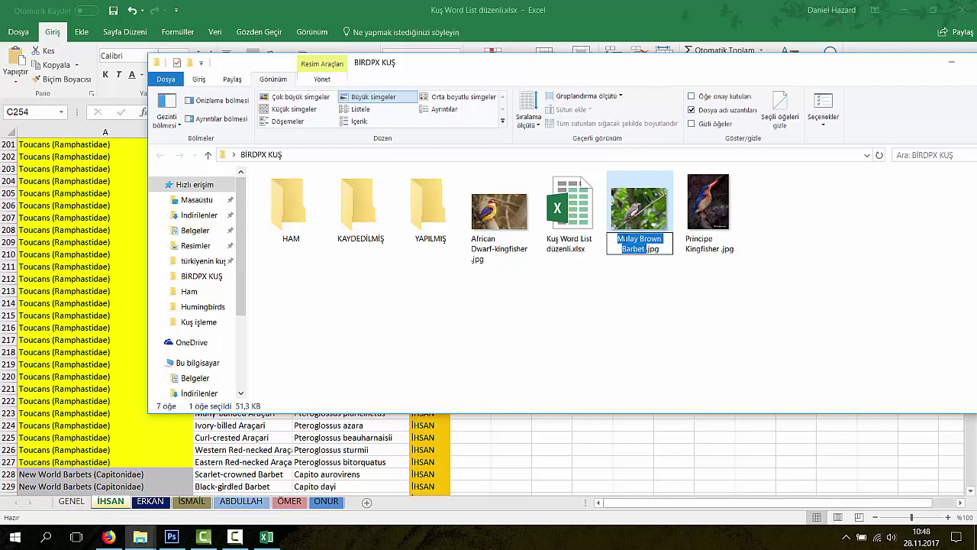
right_click(635, 241)
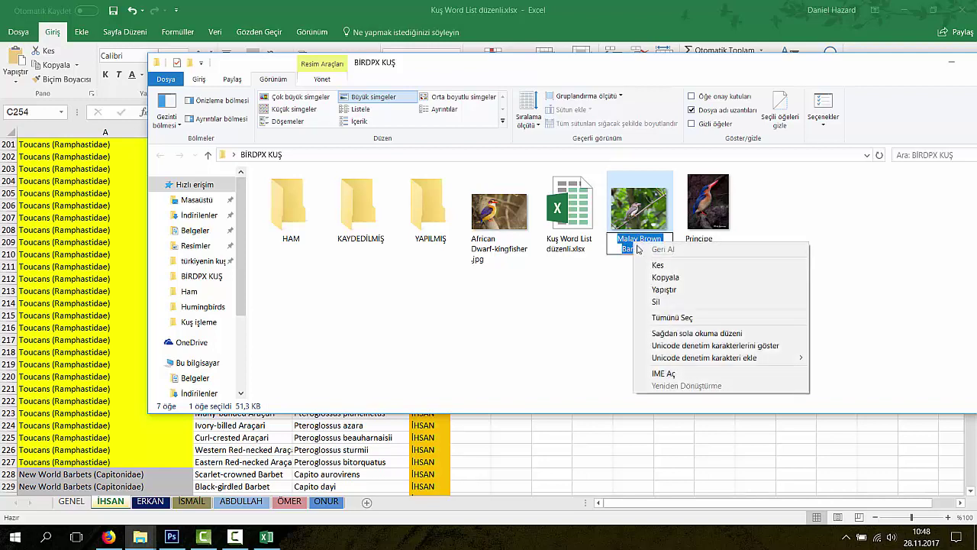
click(653, 278)
click(654, 250)
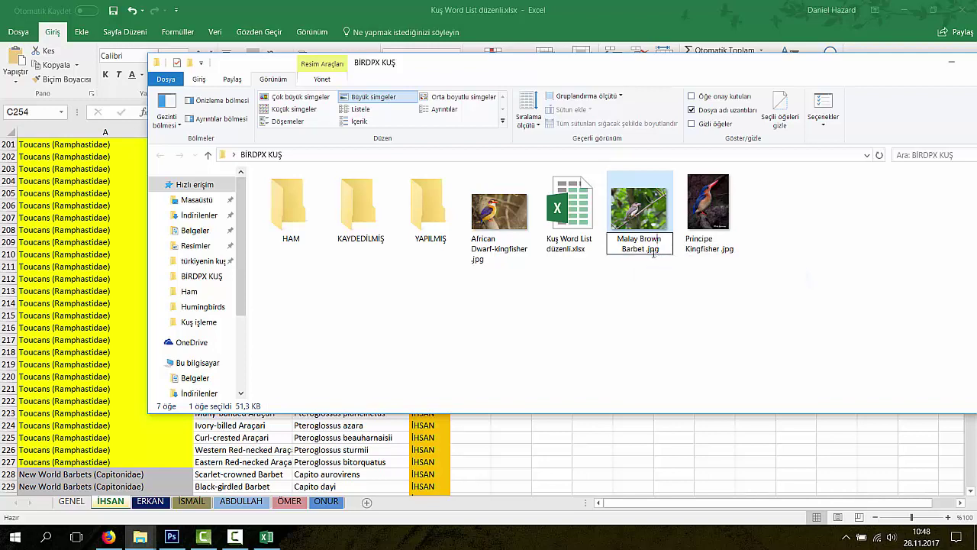
drag(647, 249, 630, 239)
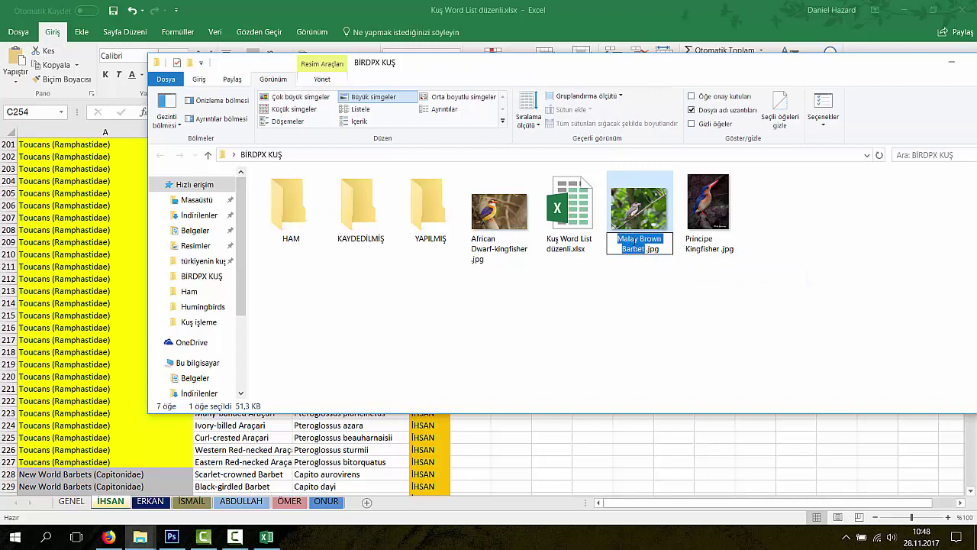
right_click(633, 238)
click(657, 277)
click(593, 284)
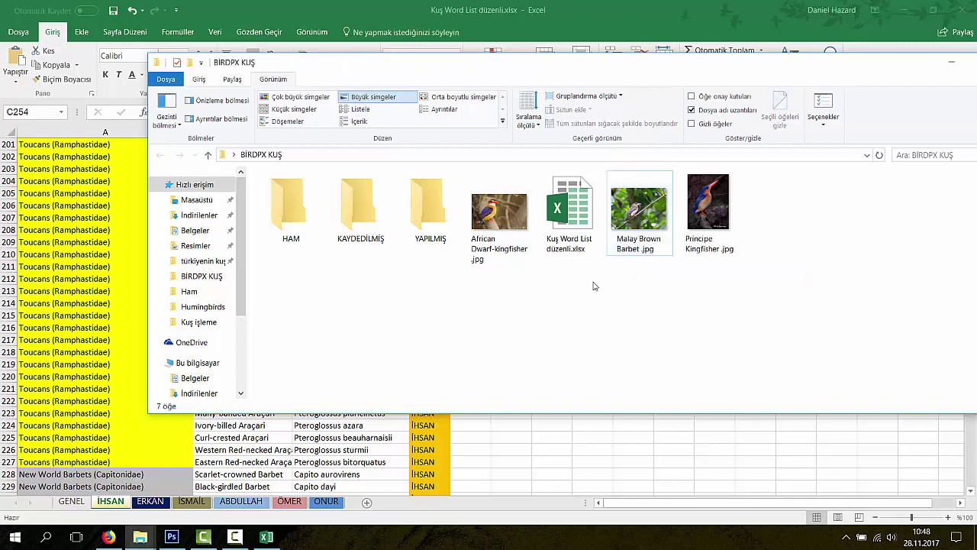
Step: Open the Malay Brown Barbet image from the BİRDPX KUŞ folder in Adobe Photoshop CS6
right_click(643, 209)
mouse_move(671, 305)
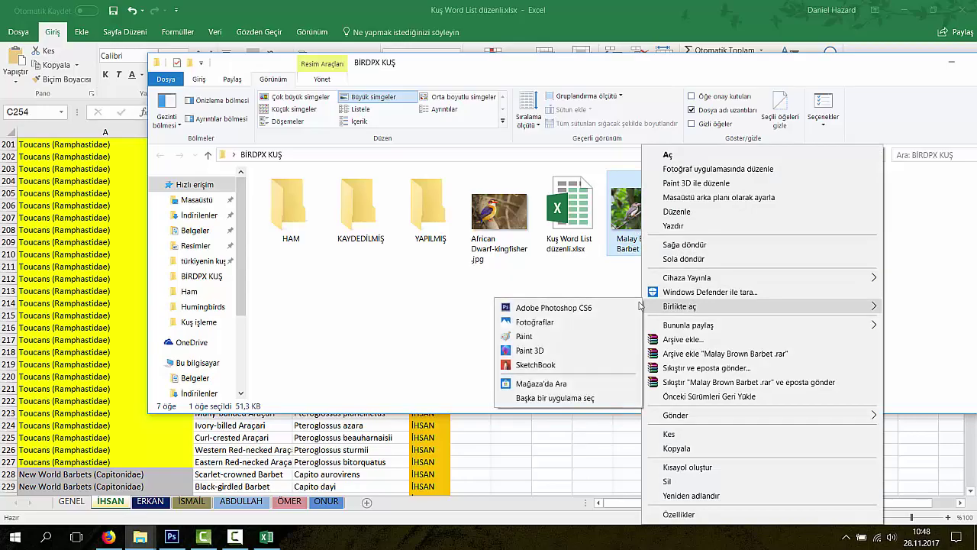
click(580, 307)
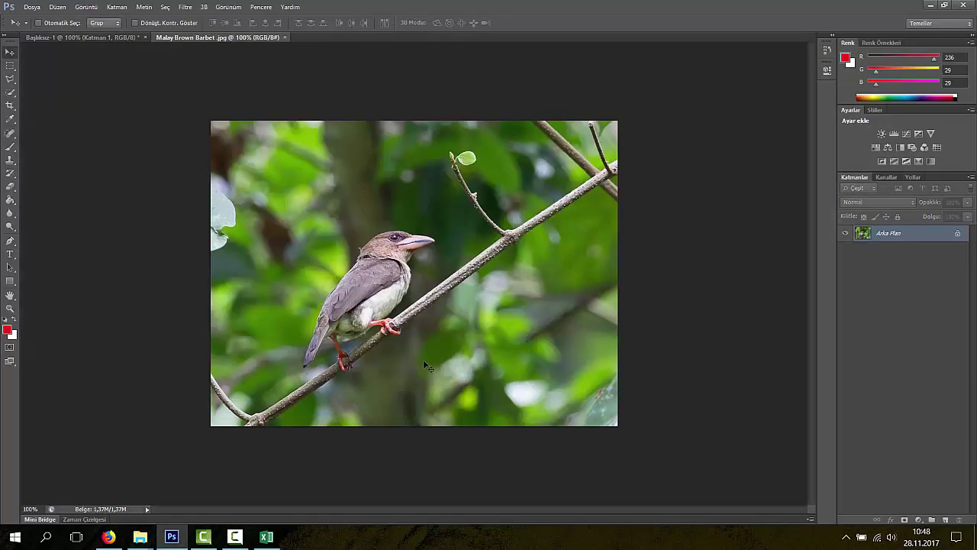
Step: Start a Polygonal Lasso outline on the branch beside the bird's rear foot and trace up the leg, around the tail and along the back
click(10, 79)
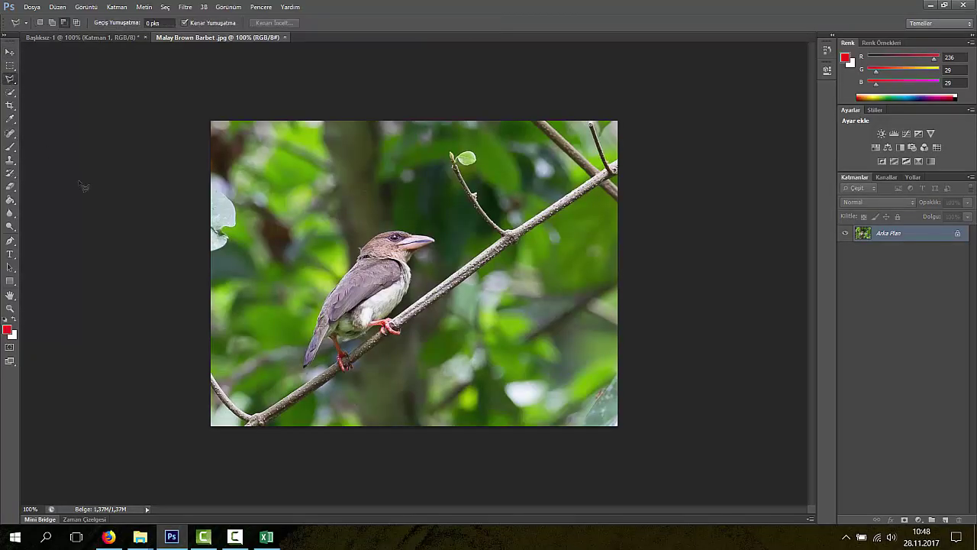
scroll(305, 385, up, 4)
scroll(339, 381, up, 3)
scroll(357, 340, down, 3)
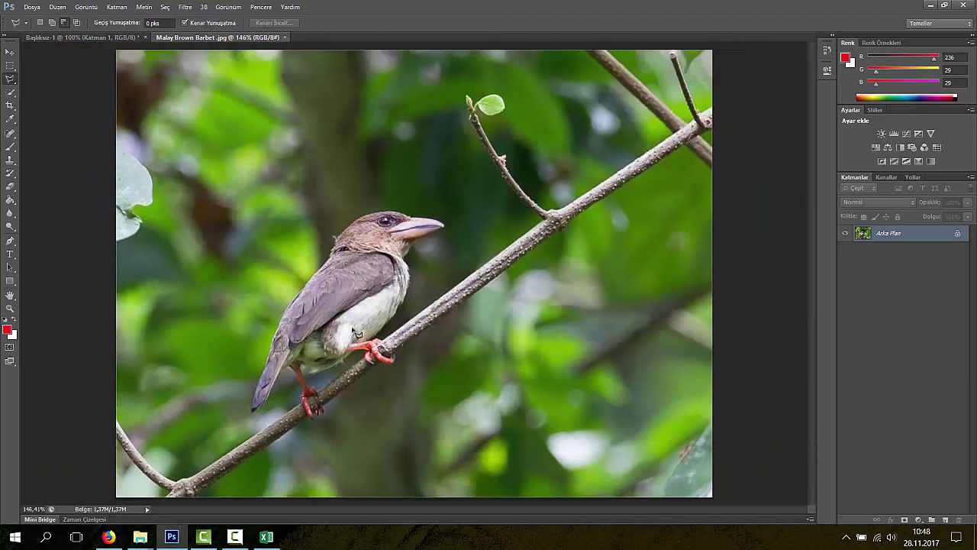
scroll(309, 430, up, 2)
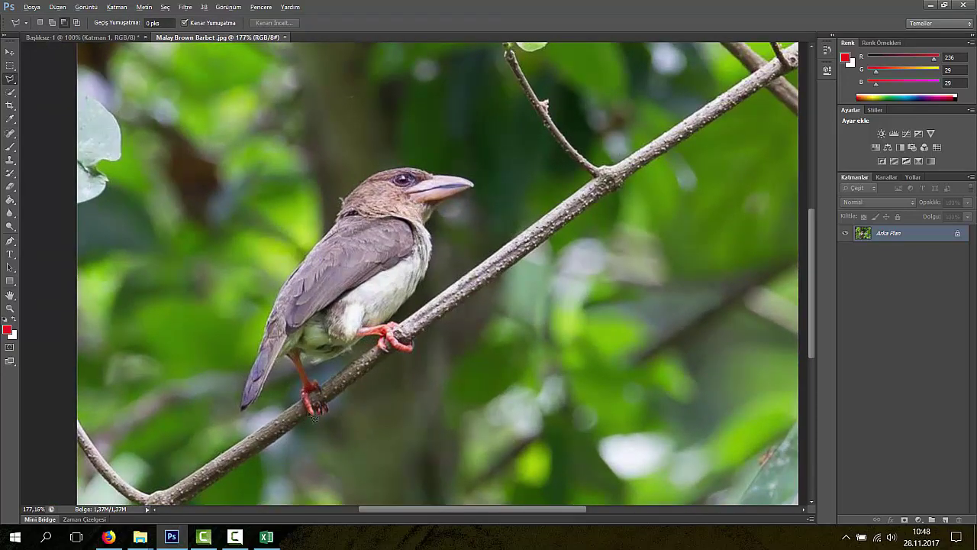
key(alt)
scroll(352, 329, down, 1)
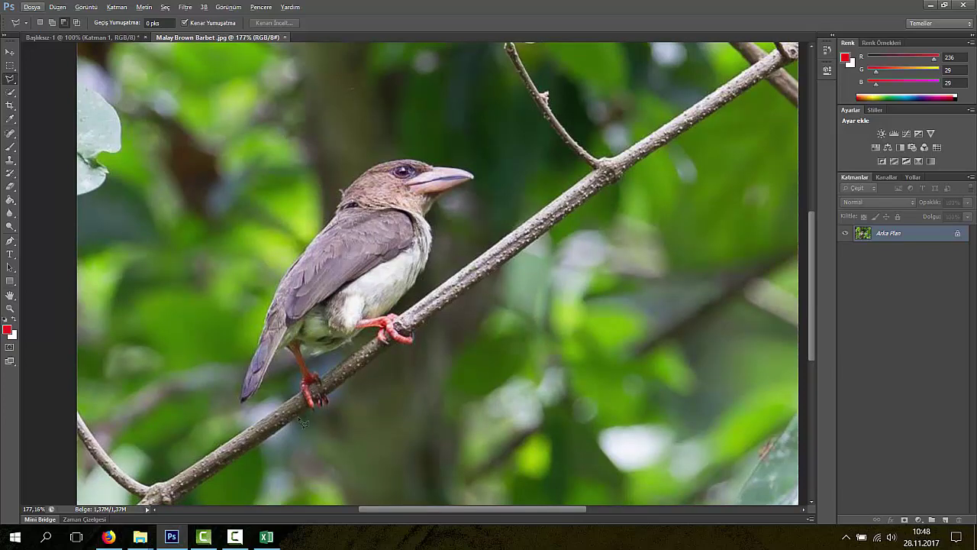
scroll(305, 413, up, 4)
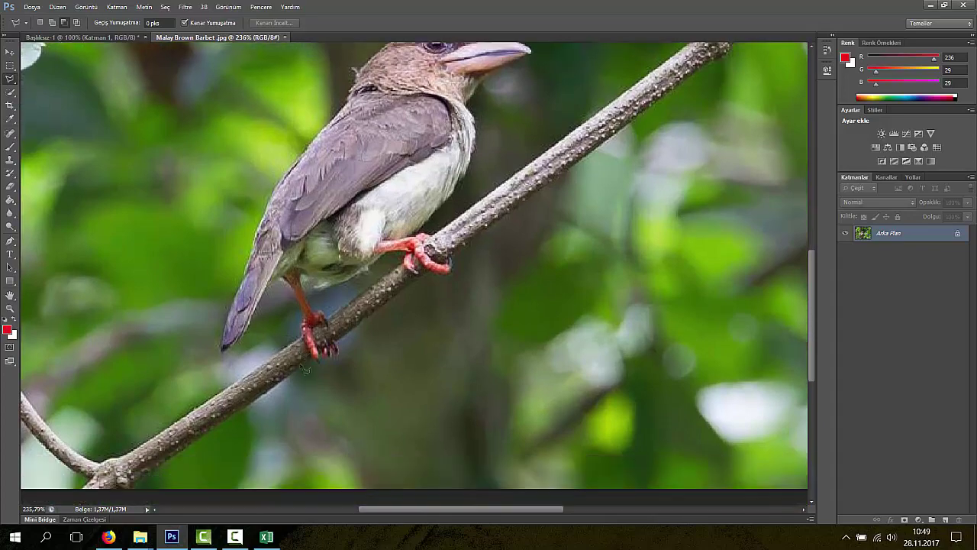
scroll(306, 359, down, 4)
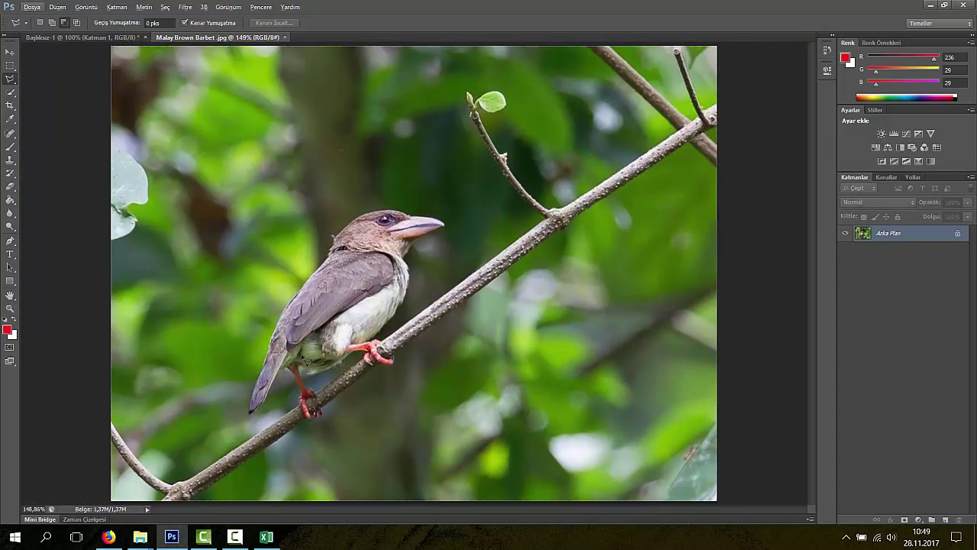
scroll(297, 375, up, 5)
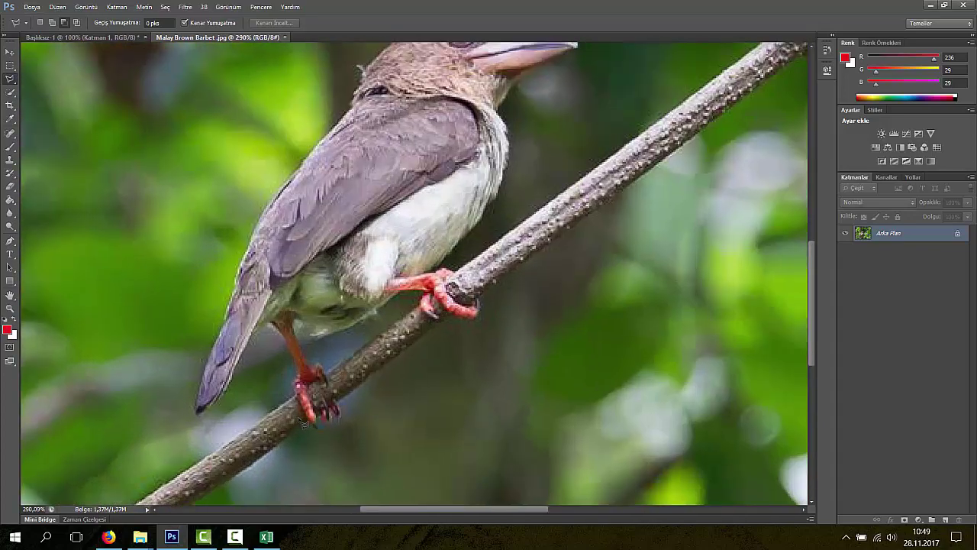
scroll(316, 347, down, 3)
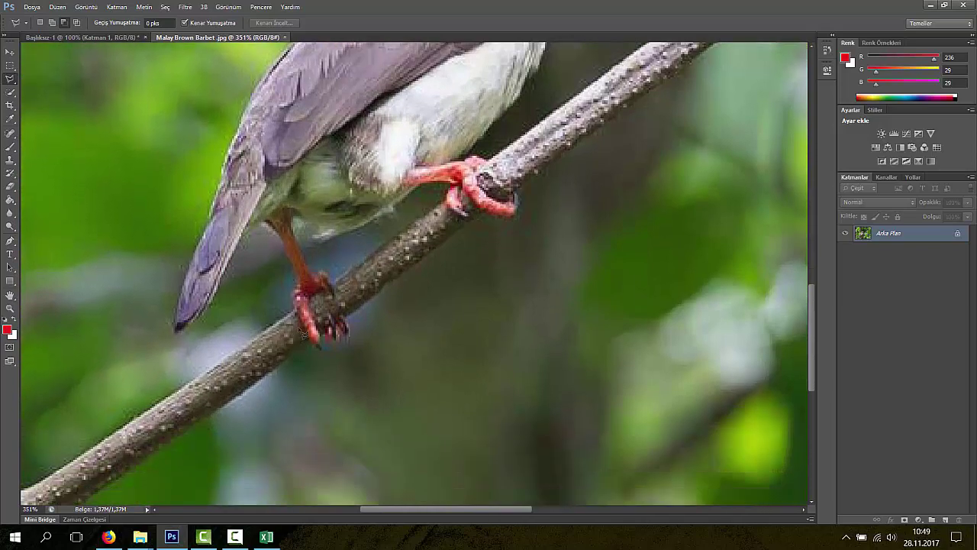
scroll(302, 355, up, 1)
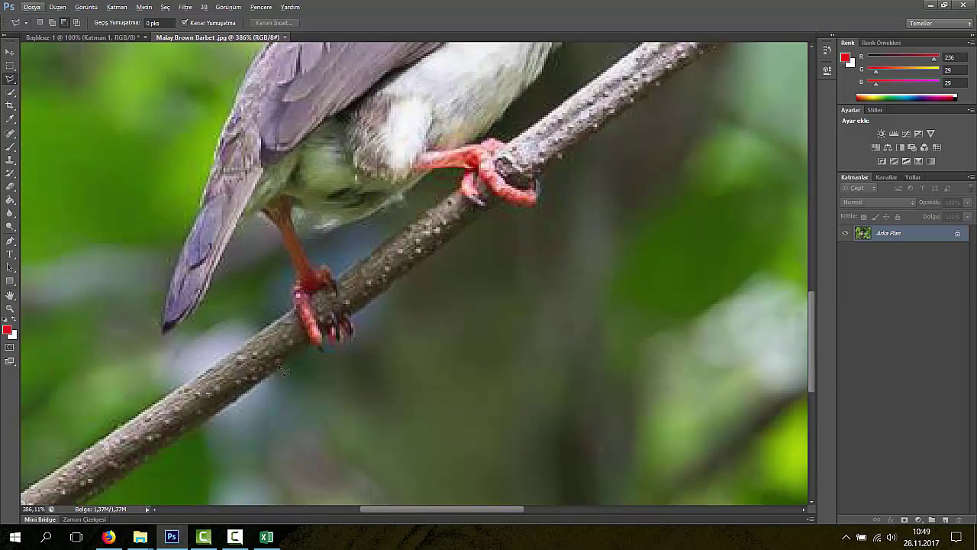
click(280, 367)
click(274, 328)
click(296, 270)
click(214, 281)
click(162, 333)
click(167, 284)
scroll(256, 47, up, 4)
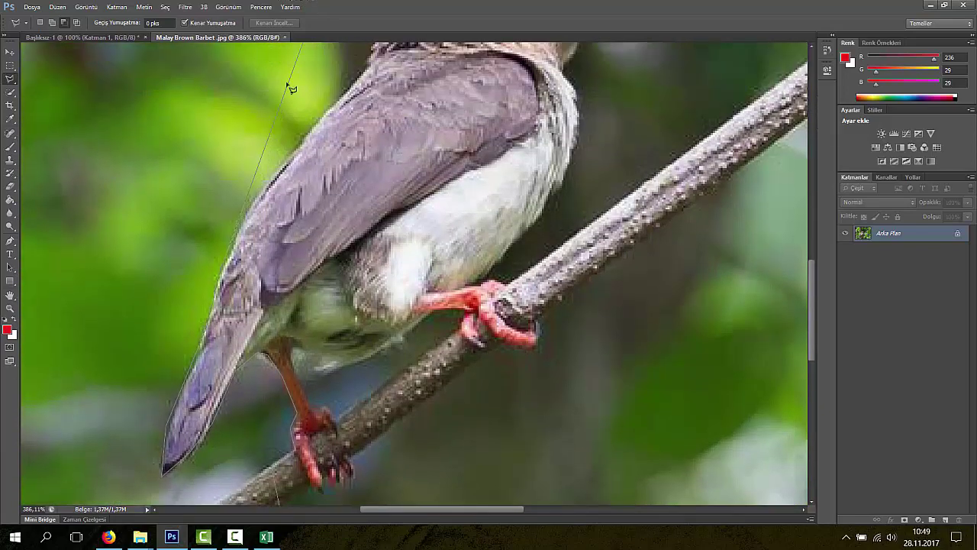
click(260, 219)
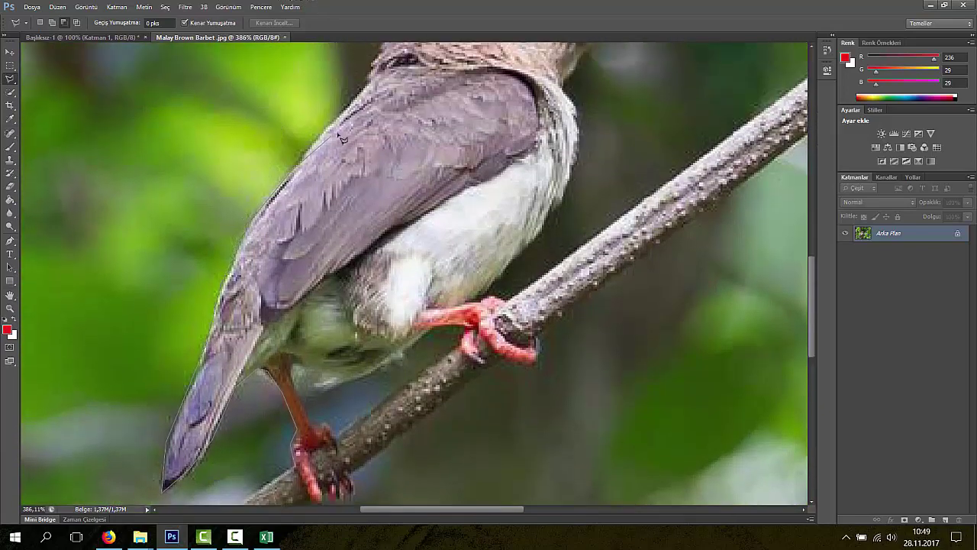
Step: Continue the outline around the head, beak, belly, feet and the branch piece between them, closing it at its starting point
scroll(374, 85, up, 3)
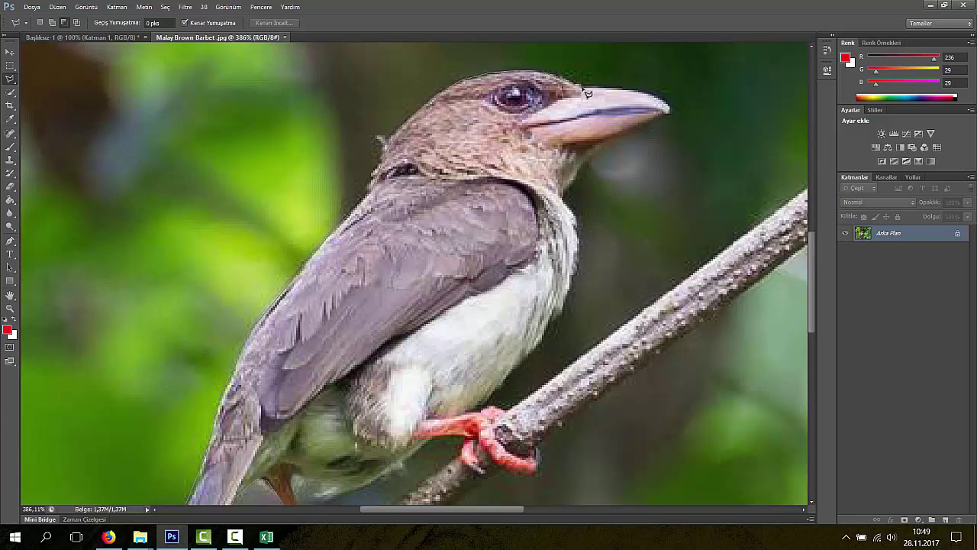
click(651, 95)
click(577, 229)
click(585, 263)
click(561, 426)
click(540, 452)
scroll(504, 475, down, 3)
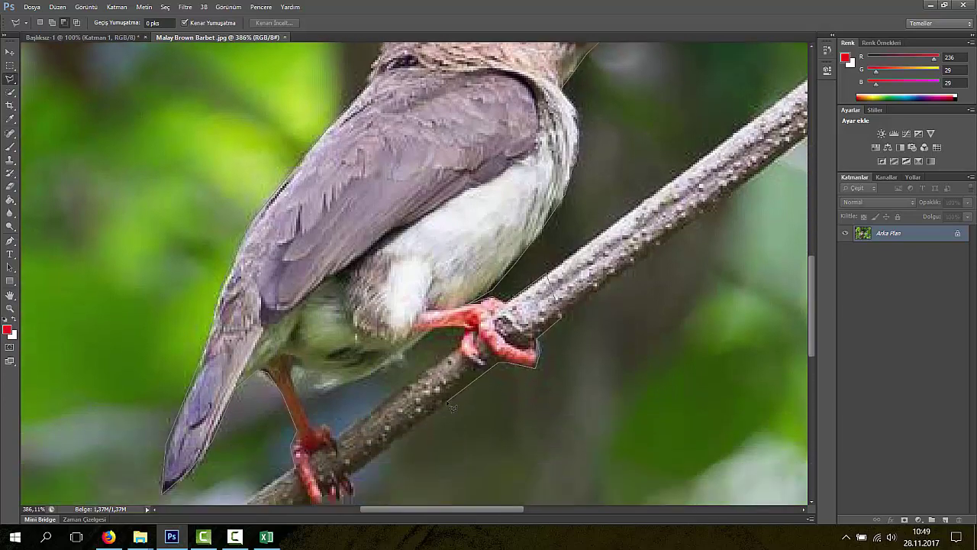
scroll(378, 458, down, 3)
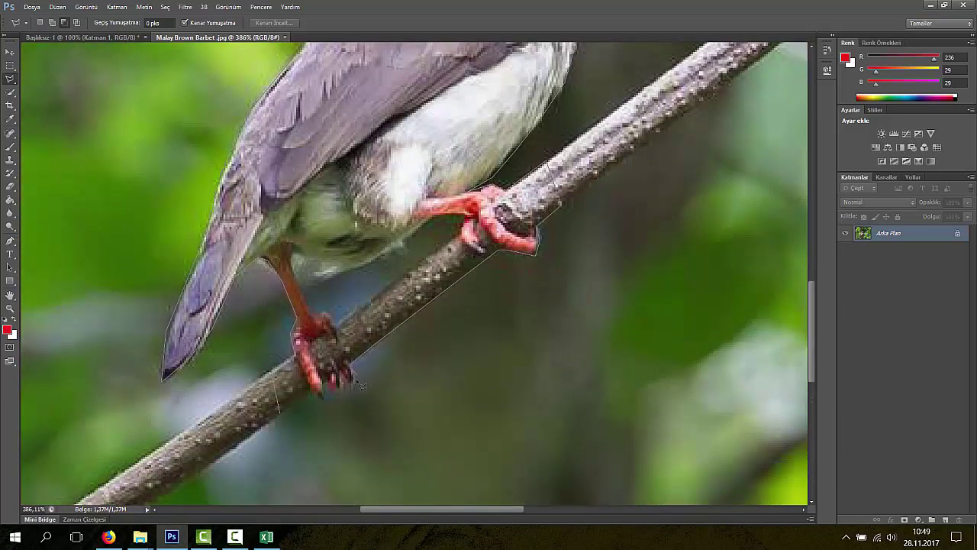
click(307, 398)
click(285, 418)
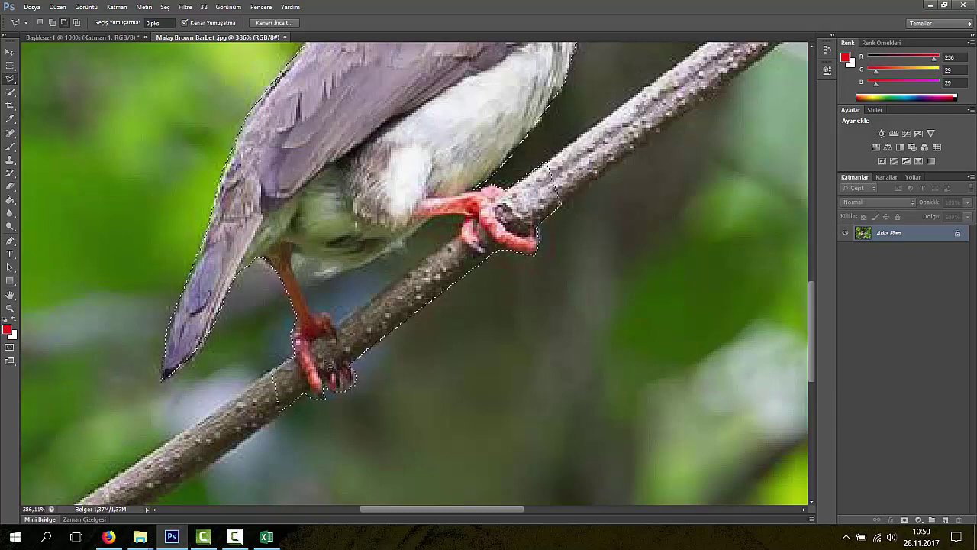
scroll(379, 267, down, 5)
scroll(379, 267, up, 2)
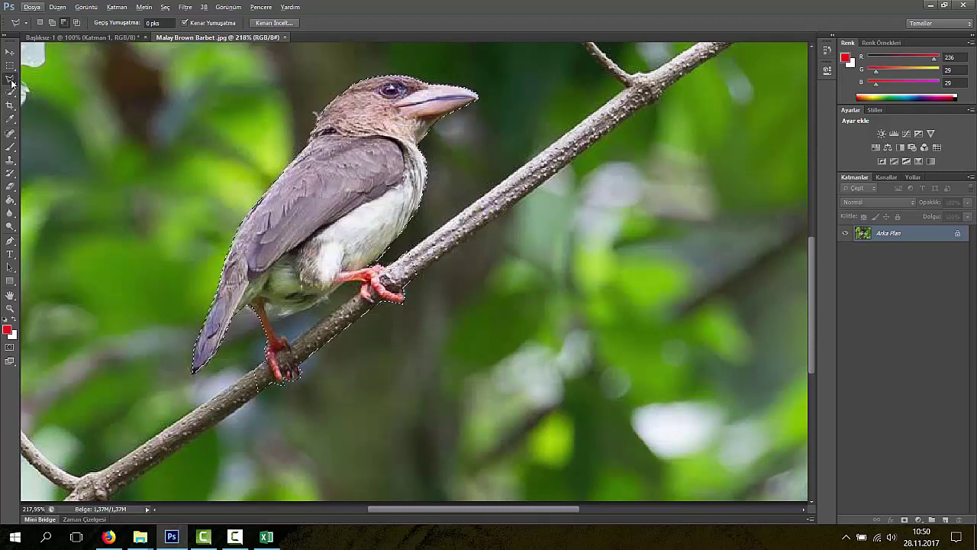
Step: Switch to the freehand Lasso tool and return to the Polygonal Lasso tool
key(alt)
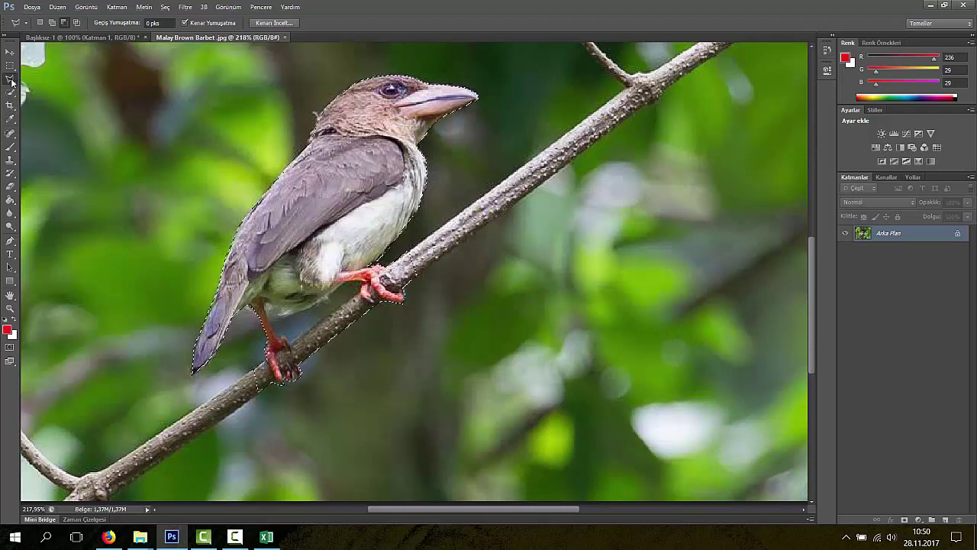
click(11, 80)
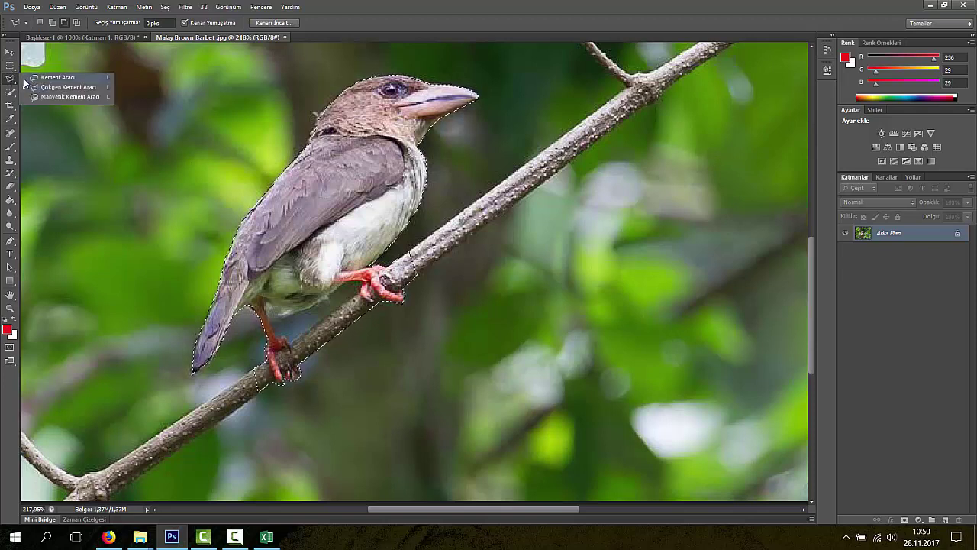
click(26, 79)
click(9, 80)
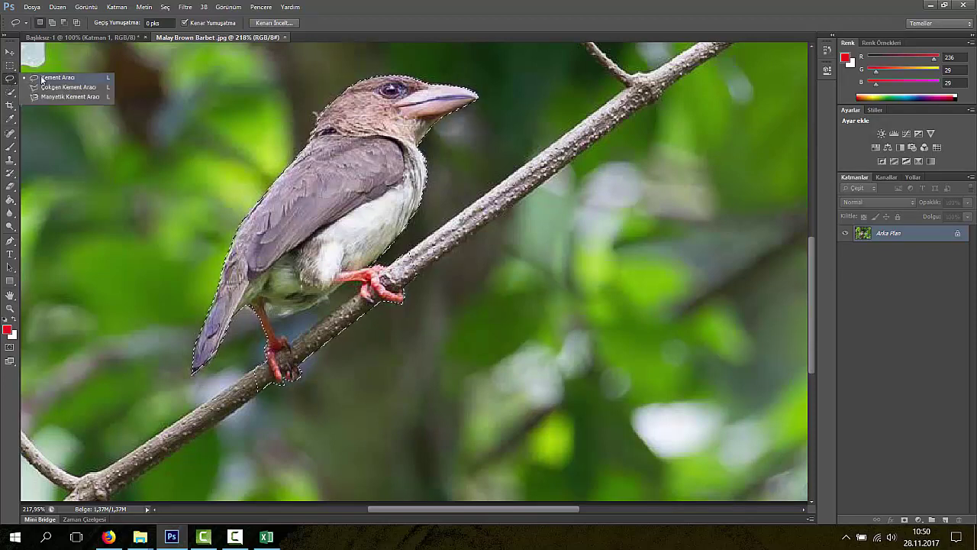
click(23, 79)
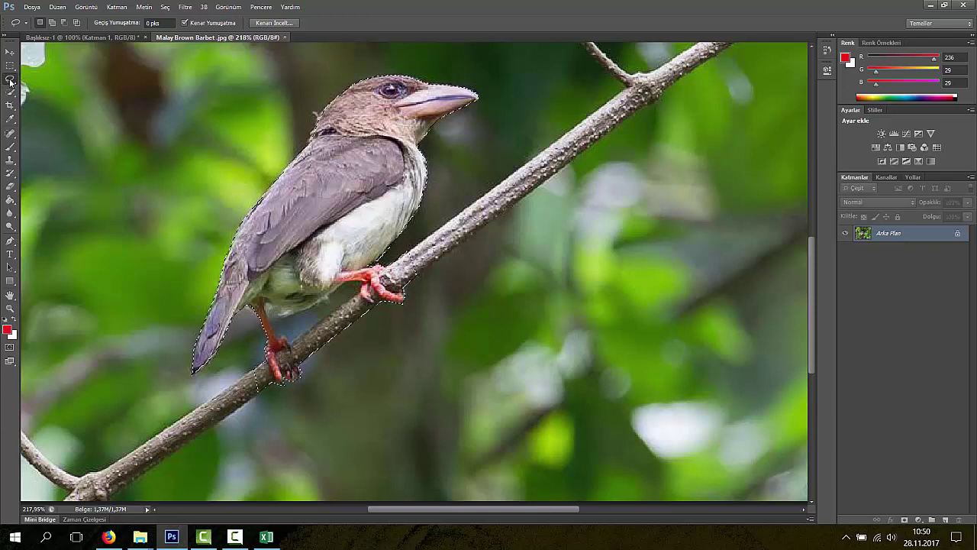
click(14, 84)
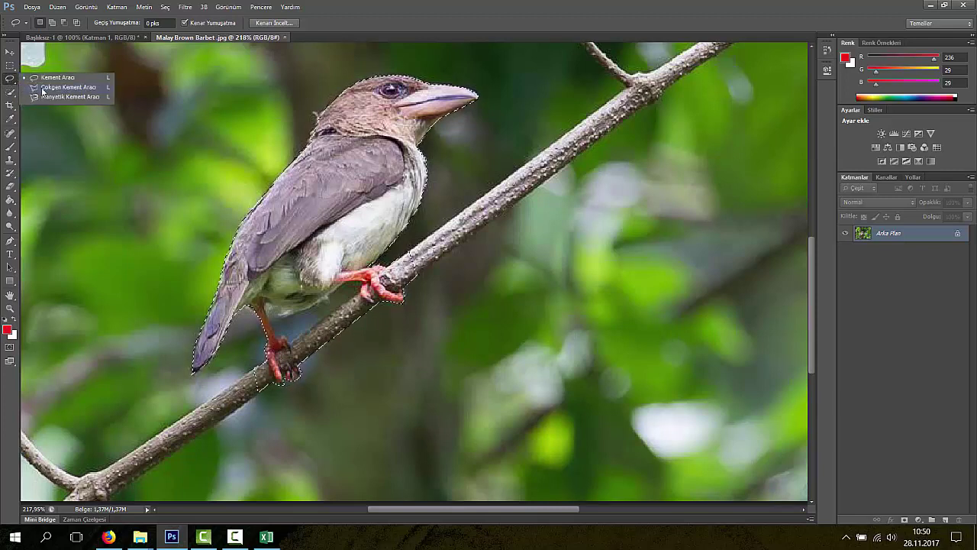
click(42, 89)
click(11, 80)
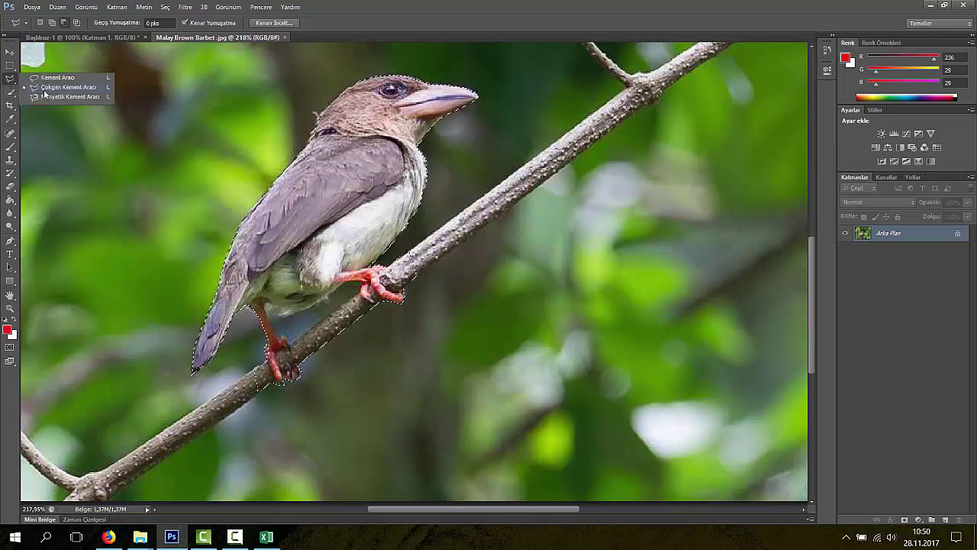
click(44, 89)
click(11, 84)
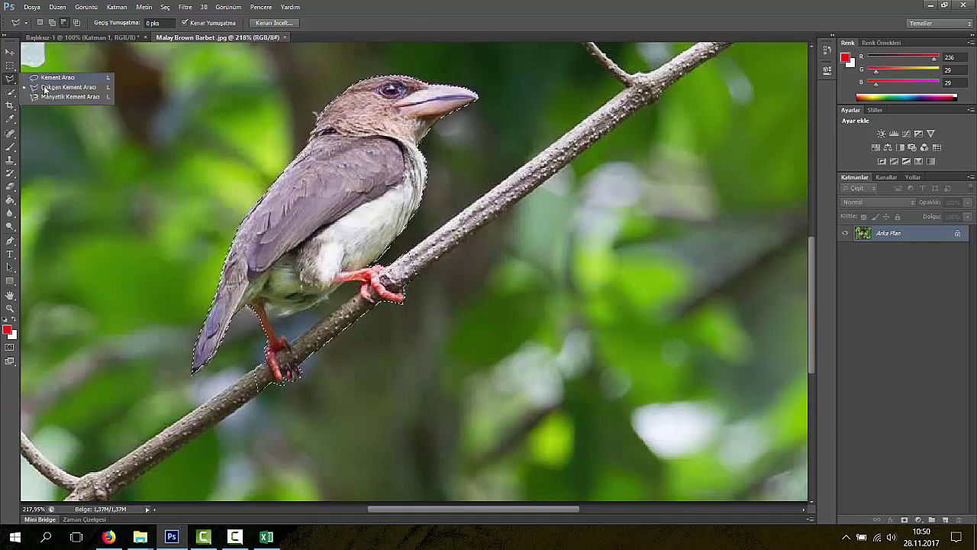
click(45, 89)
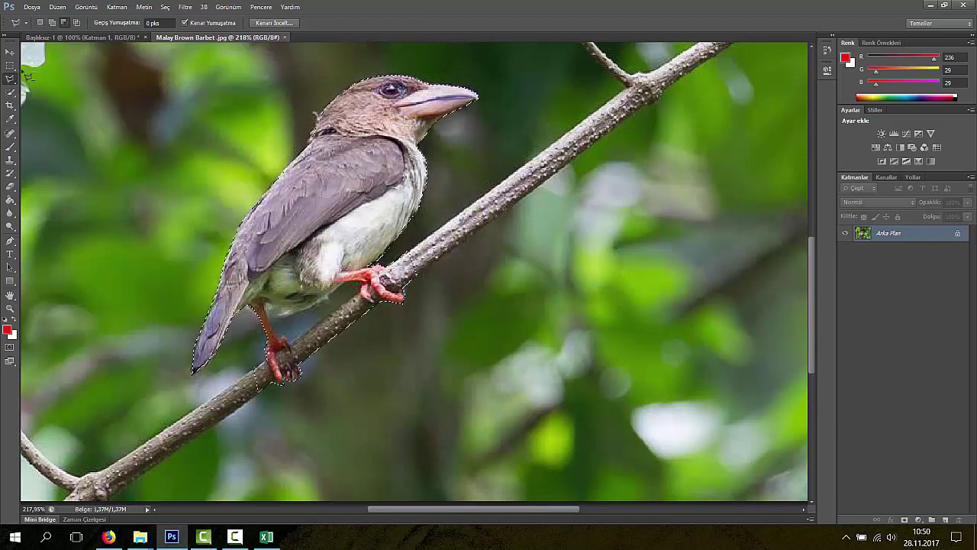
Step: Switch to the Move tool and create a new 400 × 400 pixel document with a transparent background
click(65, 23)
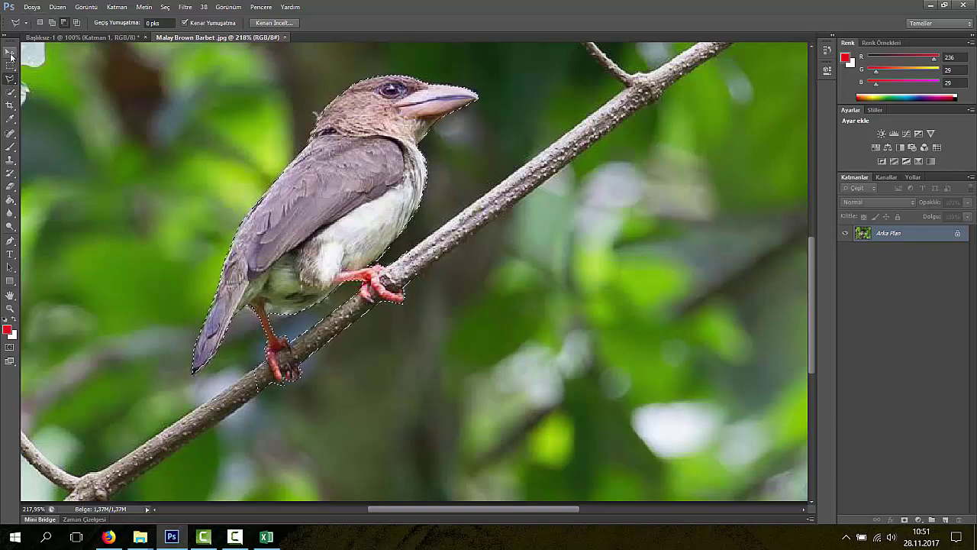
click(10, 55)
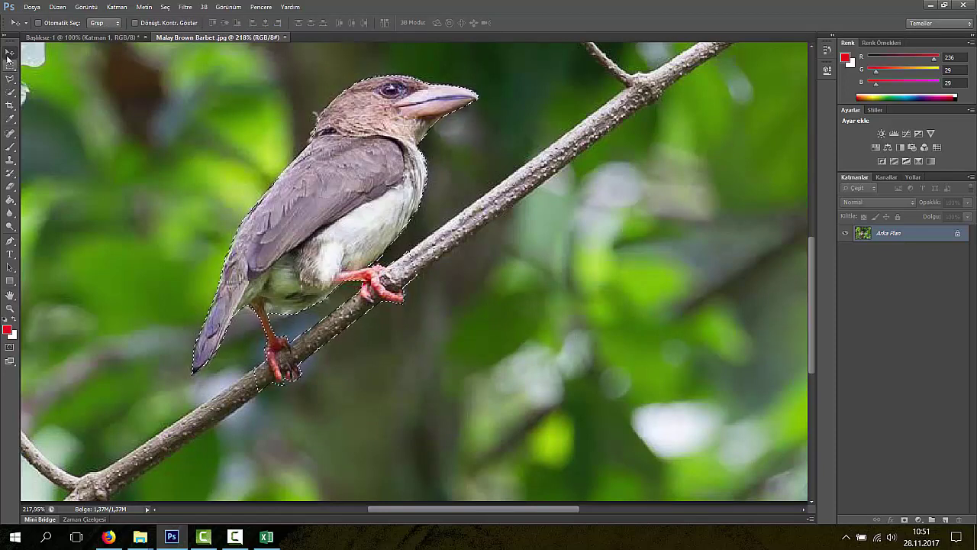
click(31, 7)
click(40, 20)
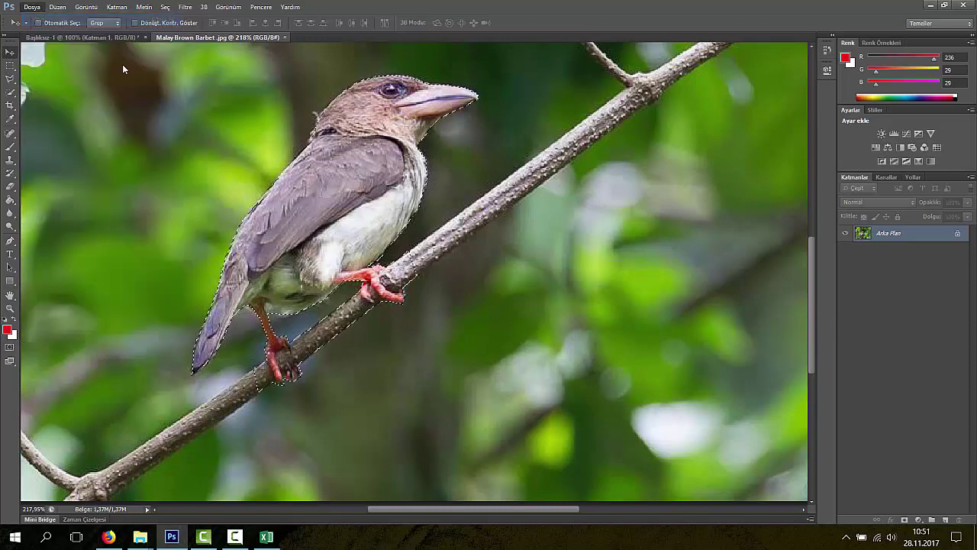
double_click(506, 190)
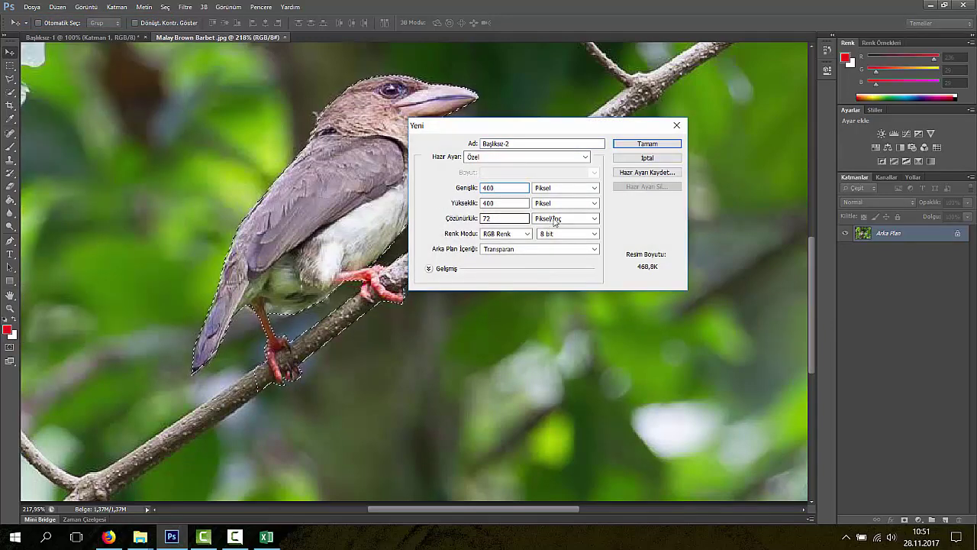
key(Tab)
text(400)
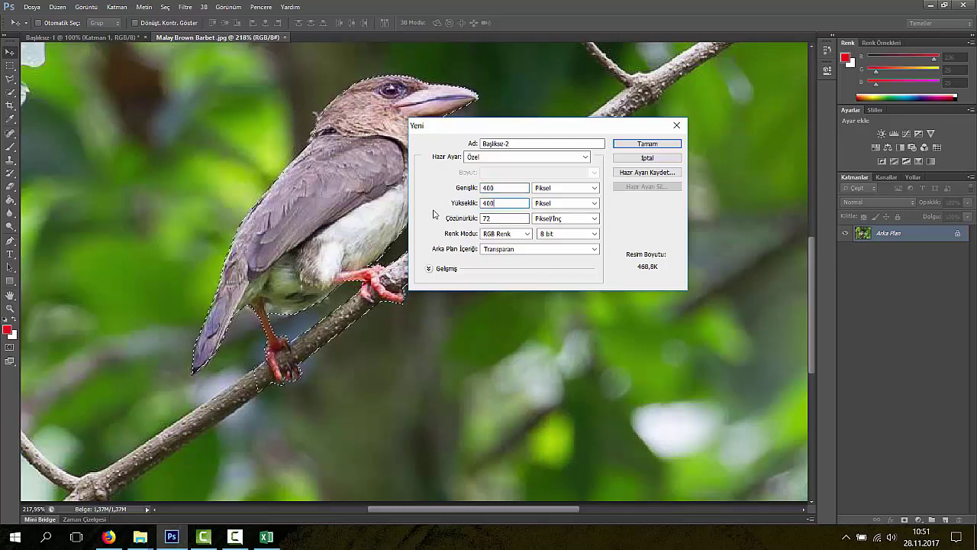
click(530, 251)
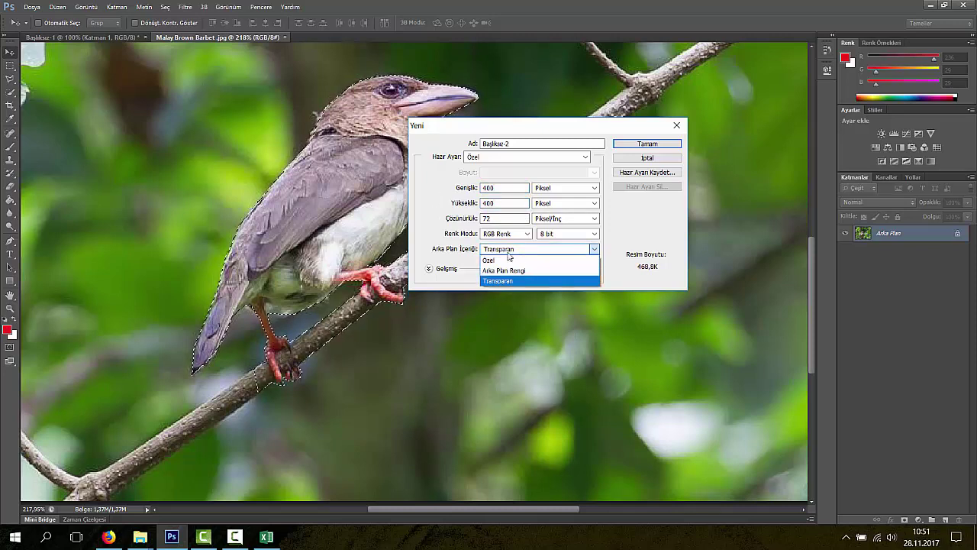
click(506, 280)
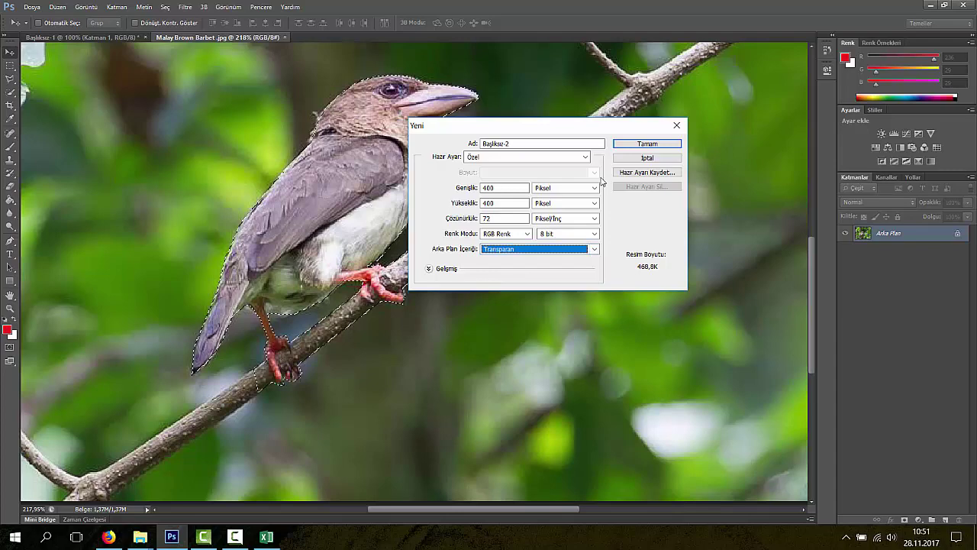
click(646, 145)
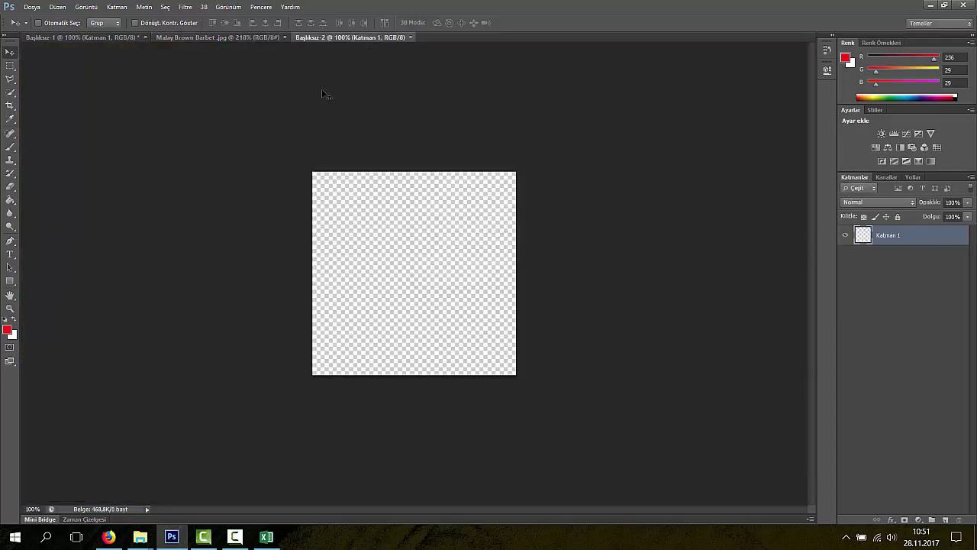
click(253, 39)
click(301, 37)
click(239, 38)
click(321, 39)
click(256, 36)
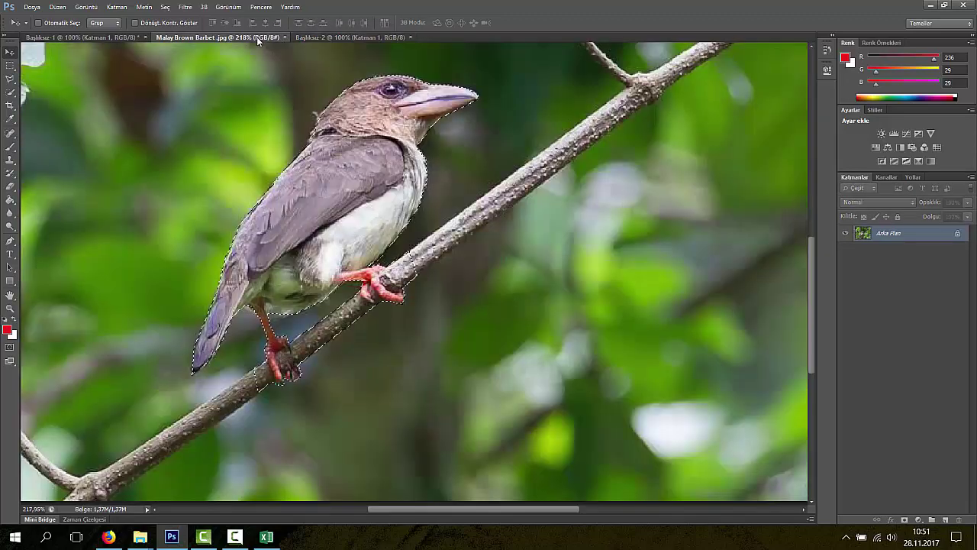
click(315, 37)
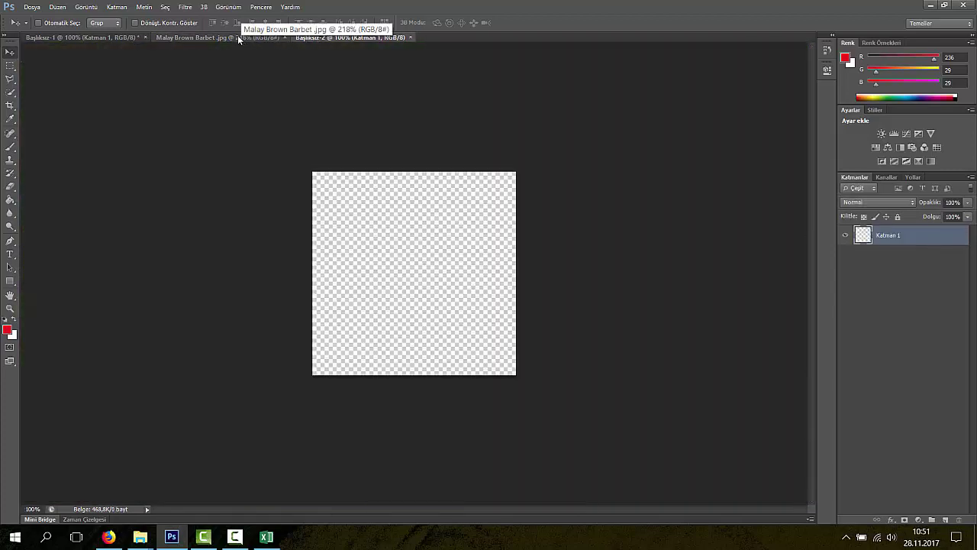
Step: Float the Malay Brown Barbet image, move the selected bird into the blank 400 × 400 document, and close the source image
click(190, 38)
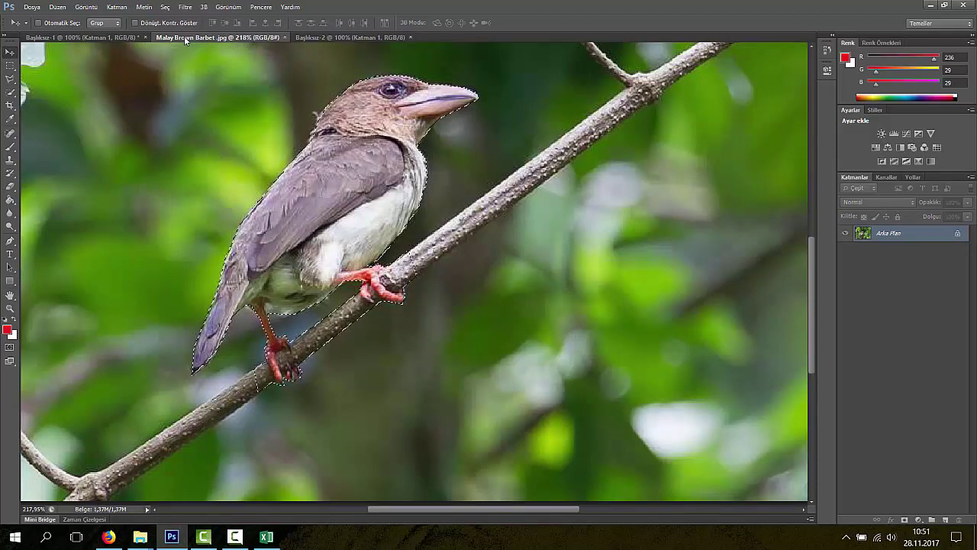
drag(184, 35, 692, 107)
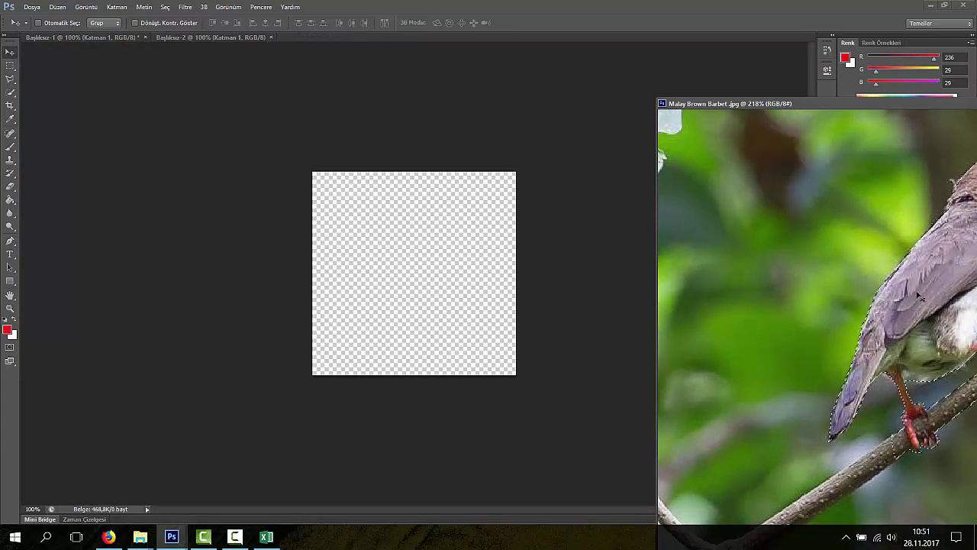
drag(919, 297, 373, 258)
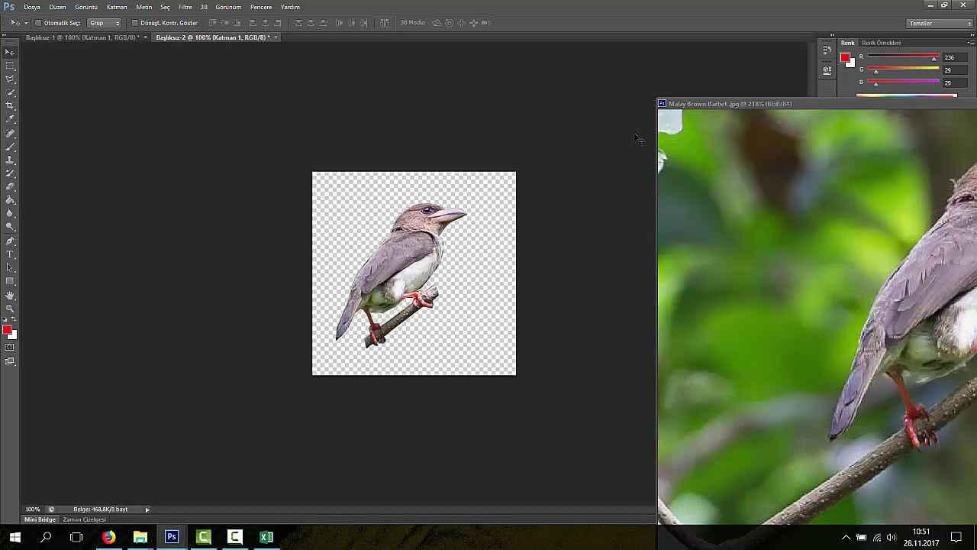
drag(717, 105, 153, 70)
double_click(154, 69)
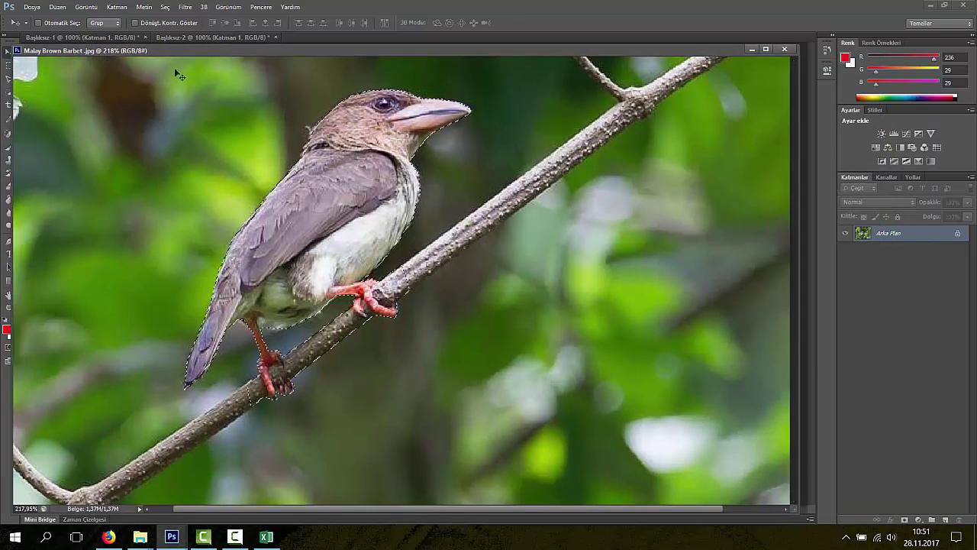
click(784, 49)
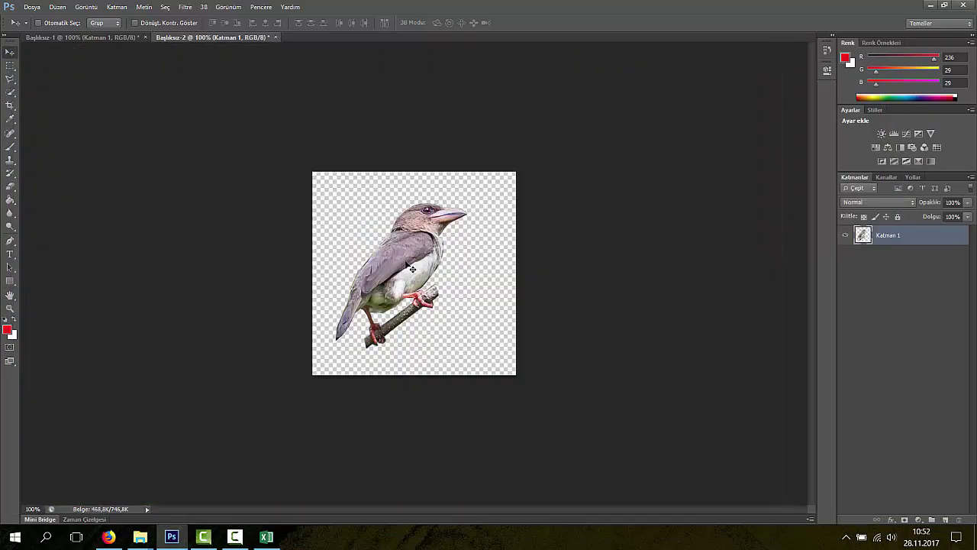
Step: Free-transform the bird, aligning it with the canvas's upper-right corner and scaling it to about 139% to fill the canvas height
mouse_move(405, 261)
mouse_down()
mouse_move(416, 266)
mouse_move(400, 278)
mouse_move(370, 270)
mouse_move(430, 231)
mouse_move(420, 291)
mouse_move(416, 258)
mouse_move(417, 266)
mouse_up()
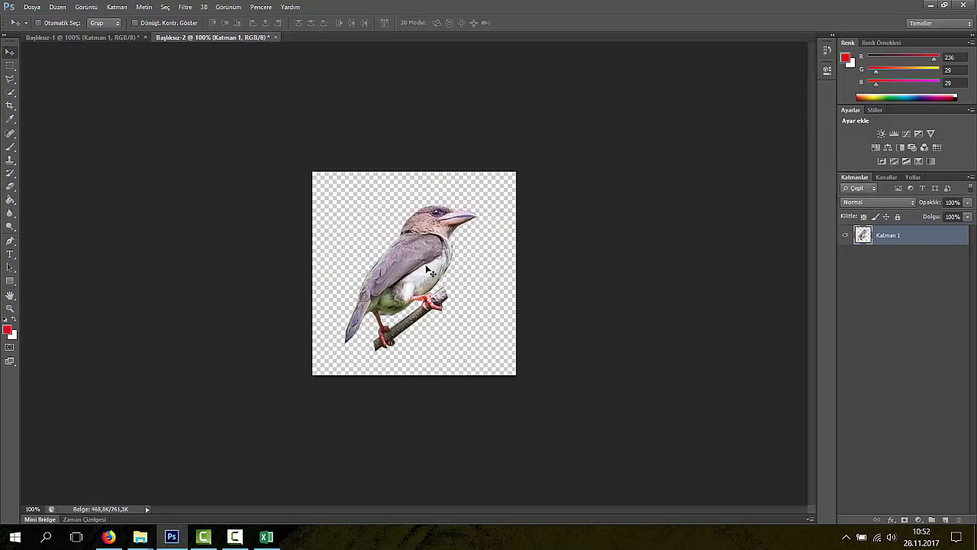
key(ctrl+t)
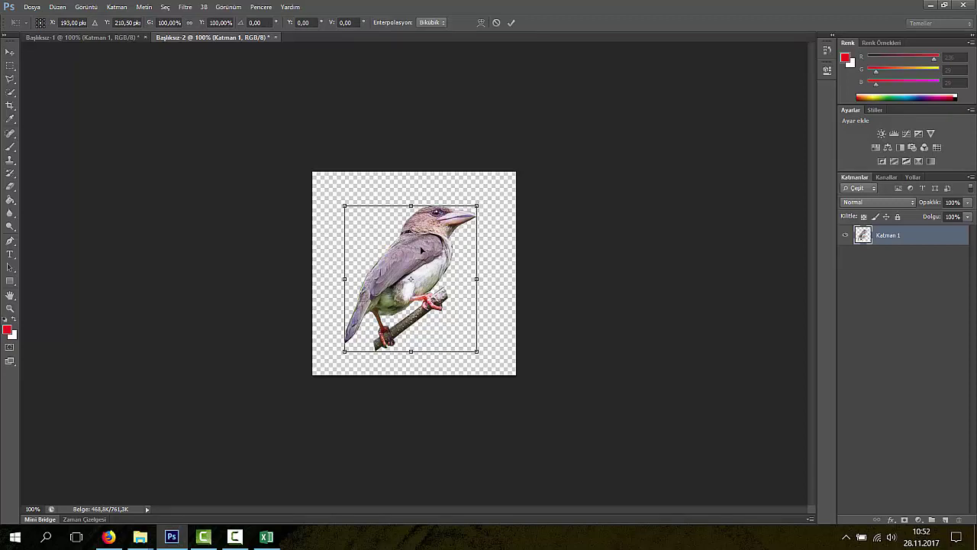
drag(424, 249, 487, 213)
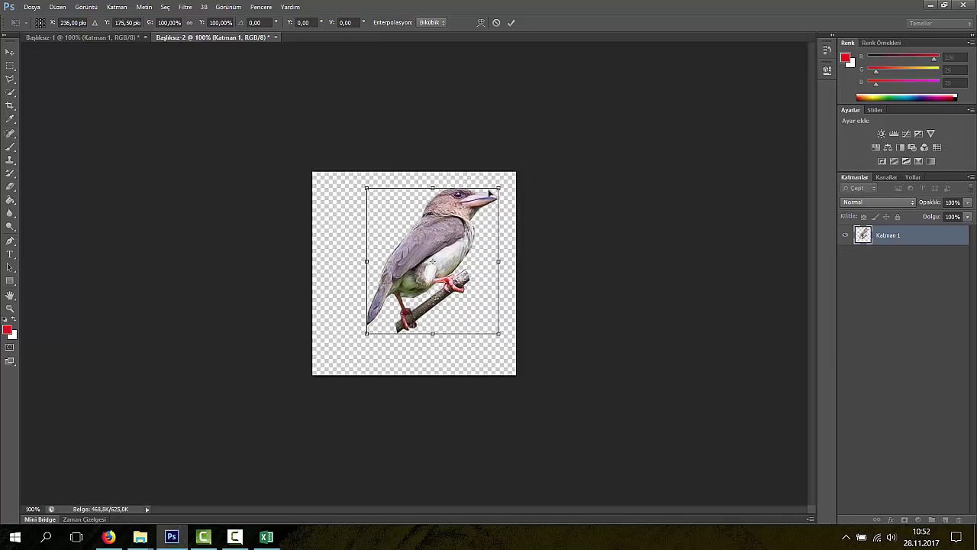
drag(446, 249, 462, 234)
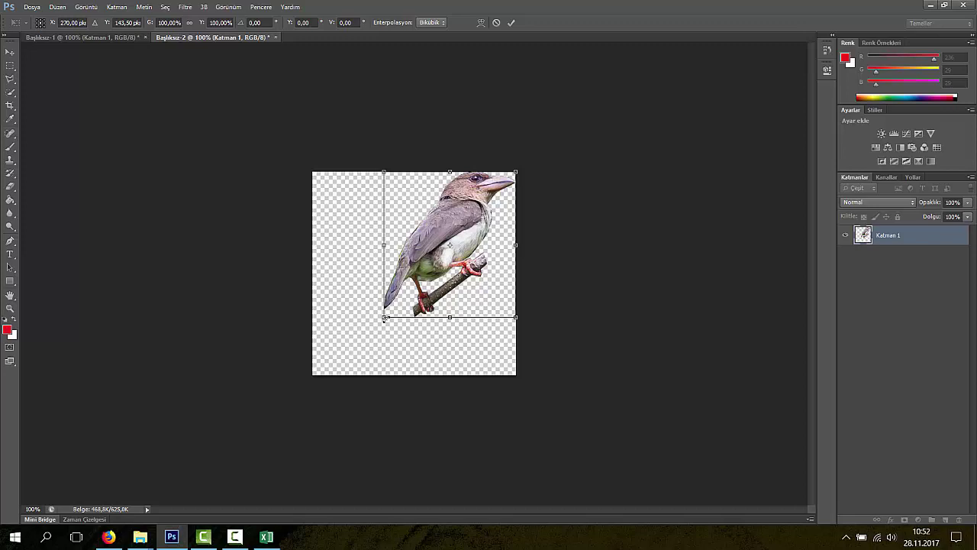
drag(383, 319, 339, 376)
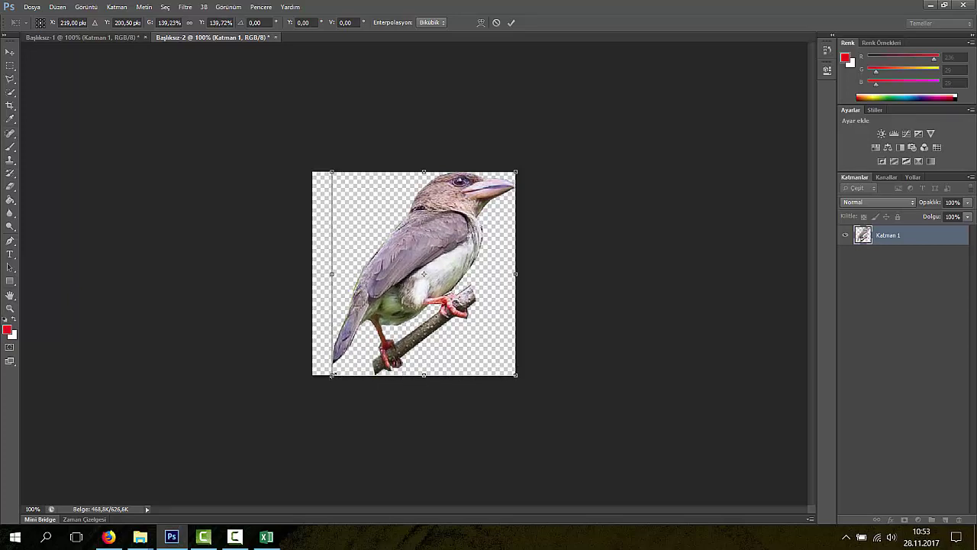
mouse_move(331, 376)
mouse_down()
mouse_move(318, 394)
mouse_move(332, 375)
mouse_up()
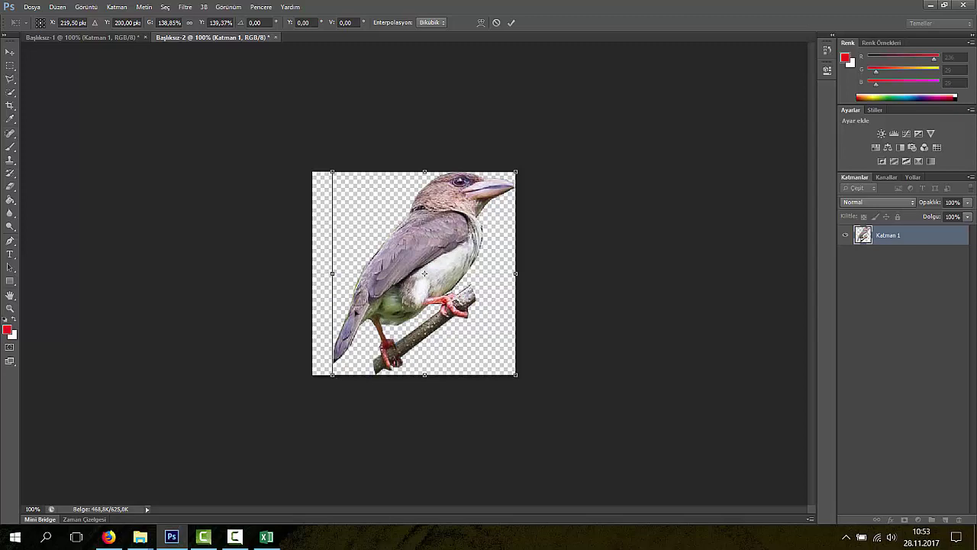
key(Return)
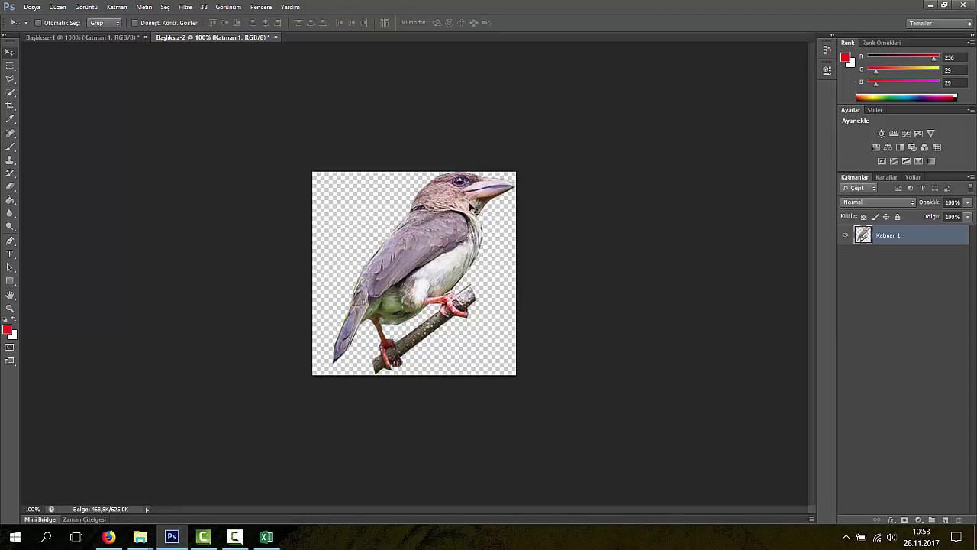
Step: Flip the bird layer horizontally
click(60, 6)
mouse_move(76, 258)
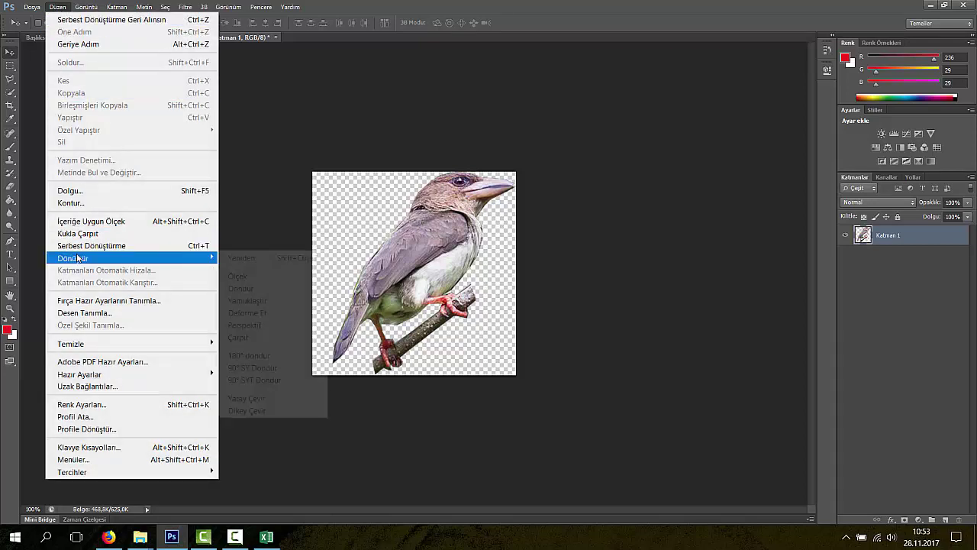
click(274, 398)
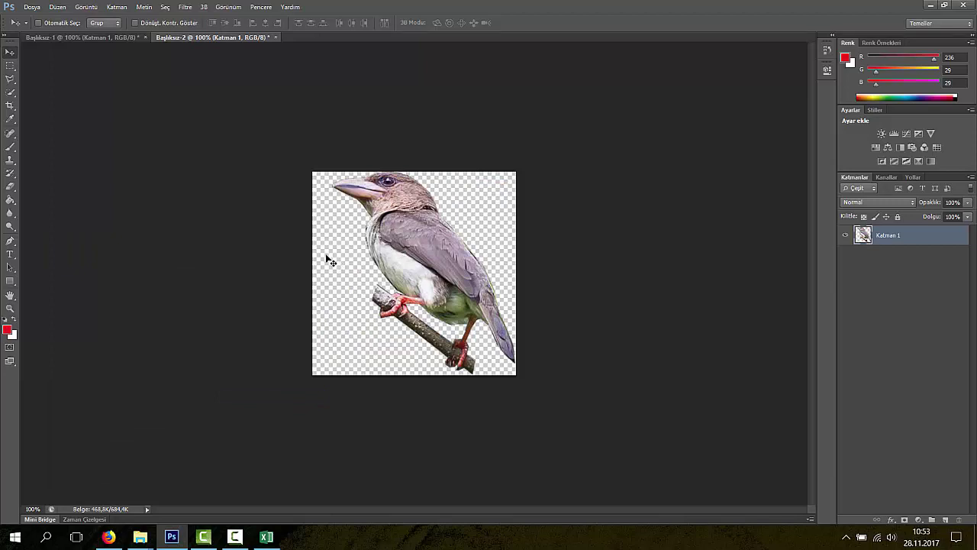
Step: Use the Eraser at size 38 to soften both cut ends and the lower edge of the branch under the bird
click(12, 187)
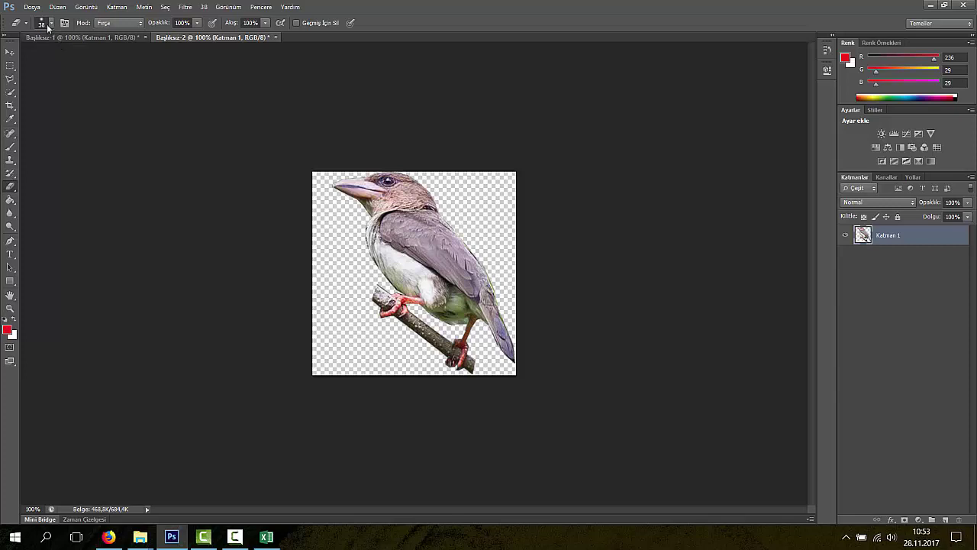
scroll(392, 314, up, 4)
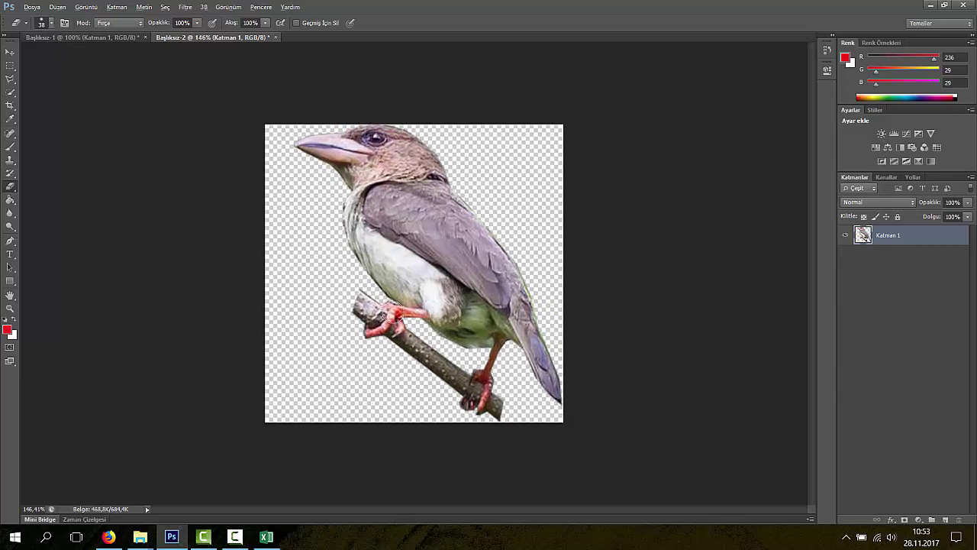
scroll(382, 314, down, 4)
scroll(380, 316, up, 4)
scroll(403, 277, up, 5)
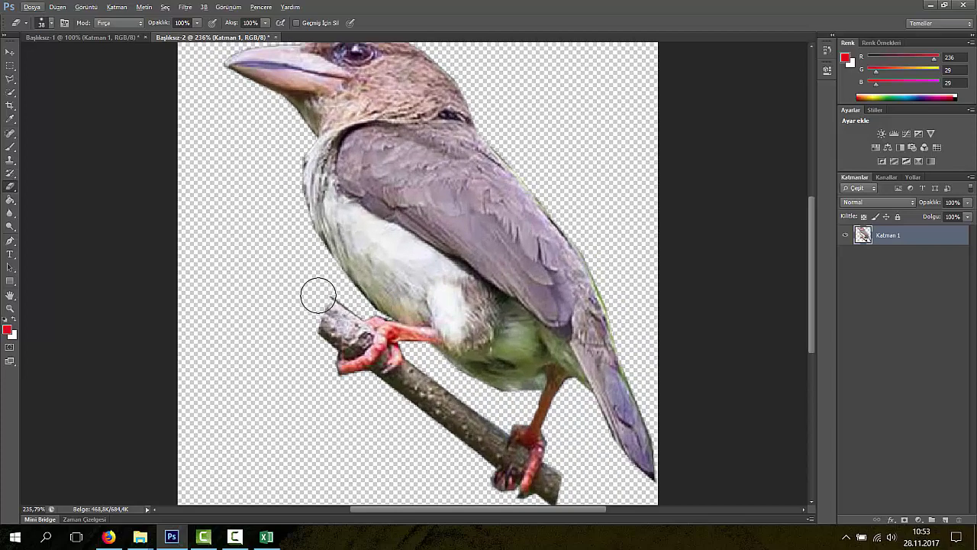
drag(317, 295, 310, 329)
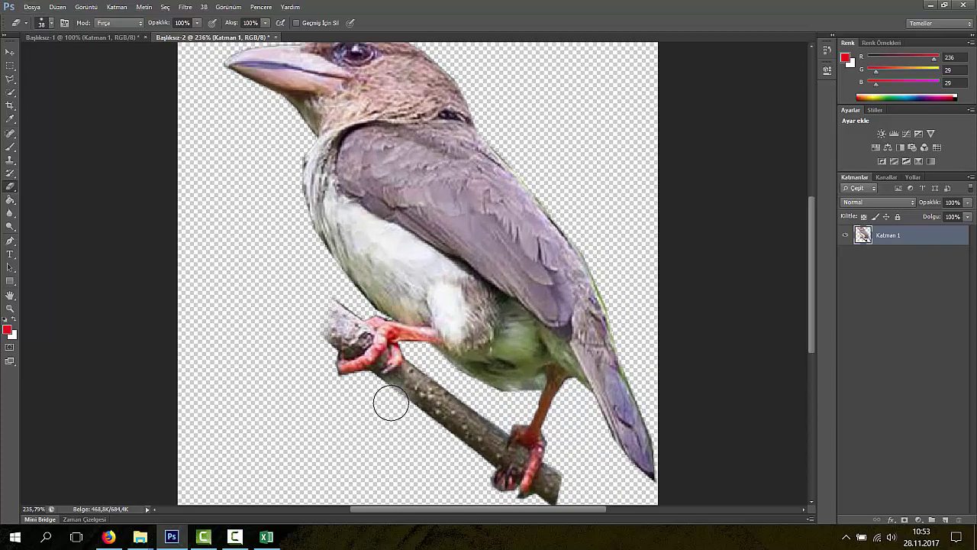
drag(391, 403, 477, 464)
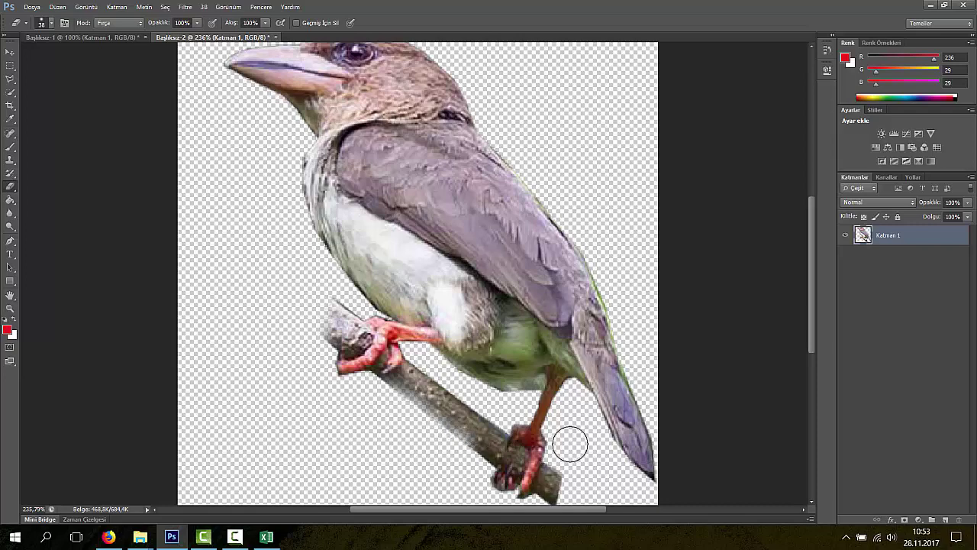
scroll(577, 431, down, 3)
mouse_move(561, 413)
mouse_down()
mouse_move(551, 418)
mouse_move(574, 395)
mouse_up()
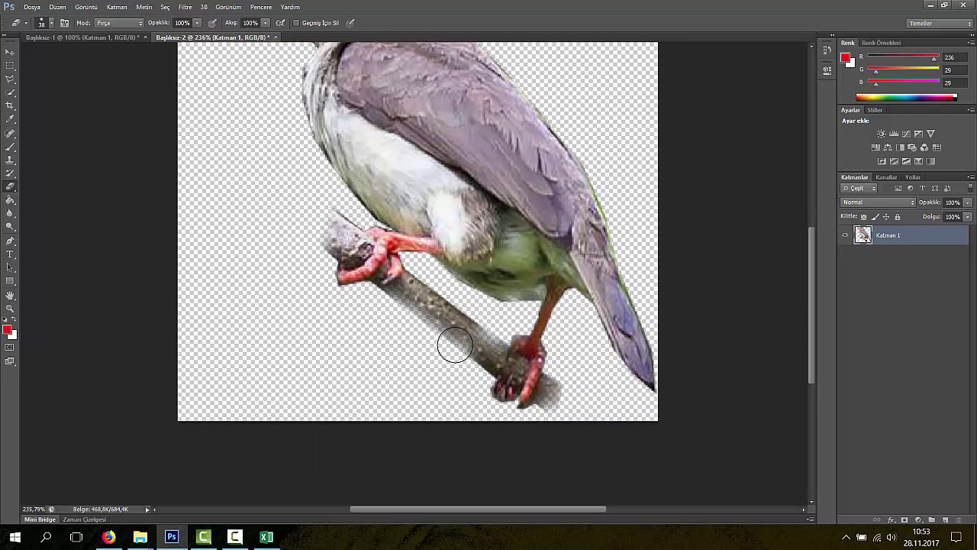
scroll(447, 320, down, 3)
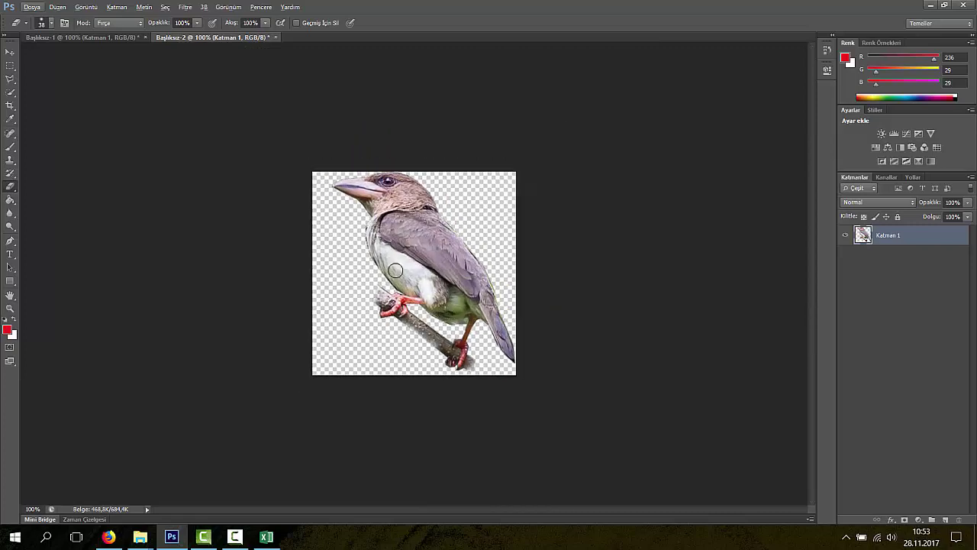
Step: Start a Save for Web export of the 400 × 400 bird document as PNG-24 with transparency
click(34, 10)
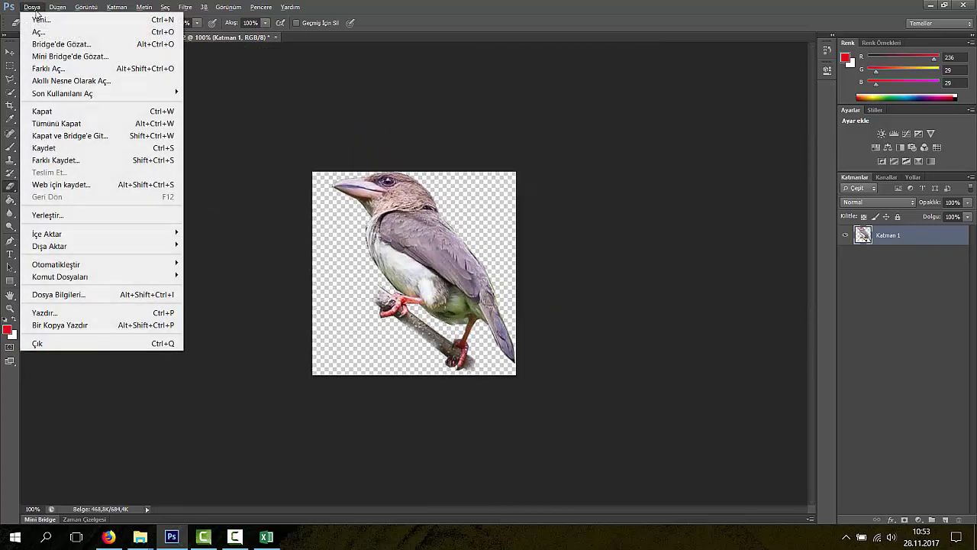
click(50, 187)
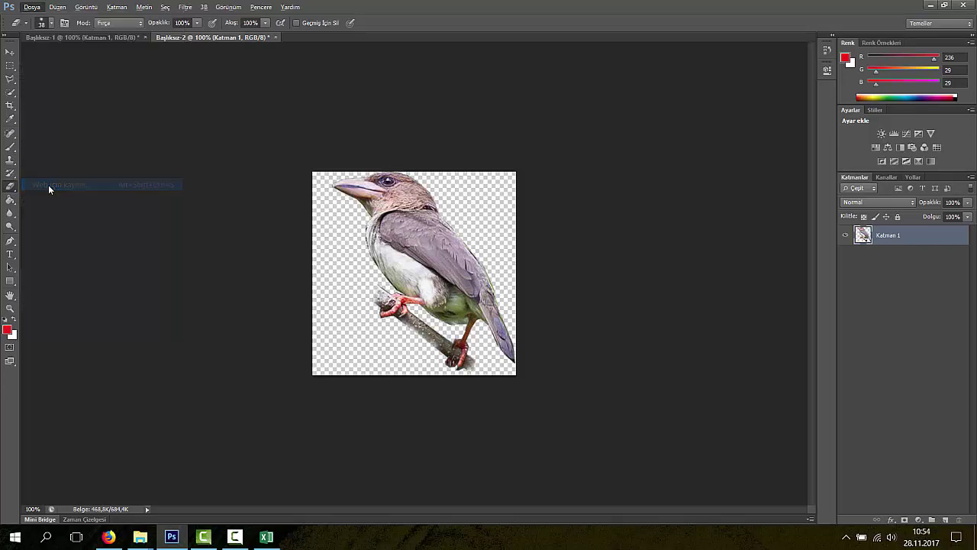
click(614, 88)
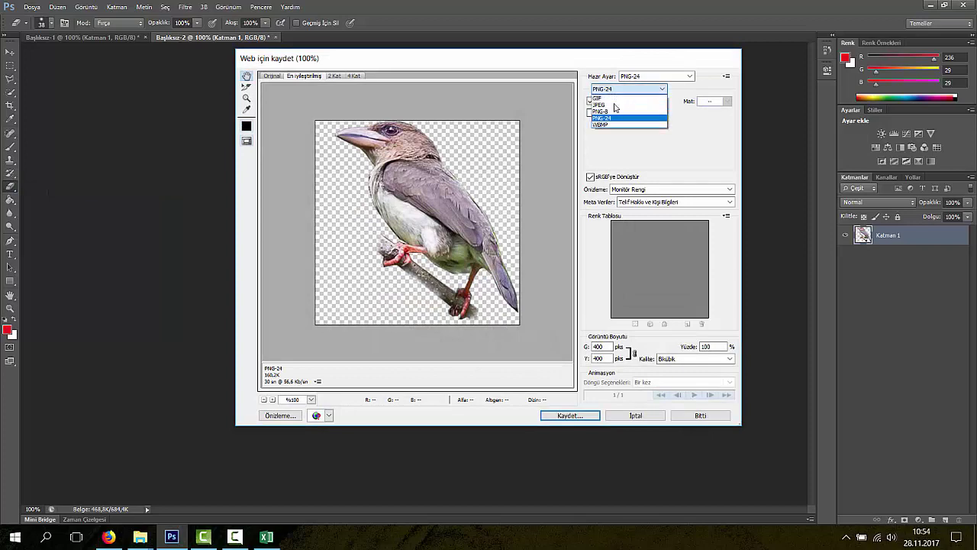
click(610, 120)
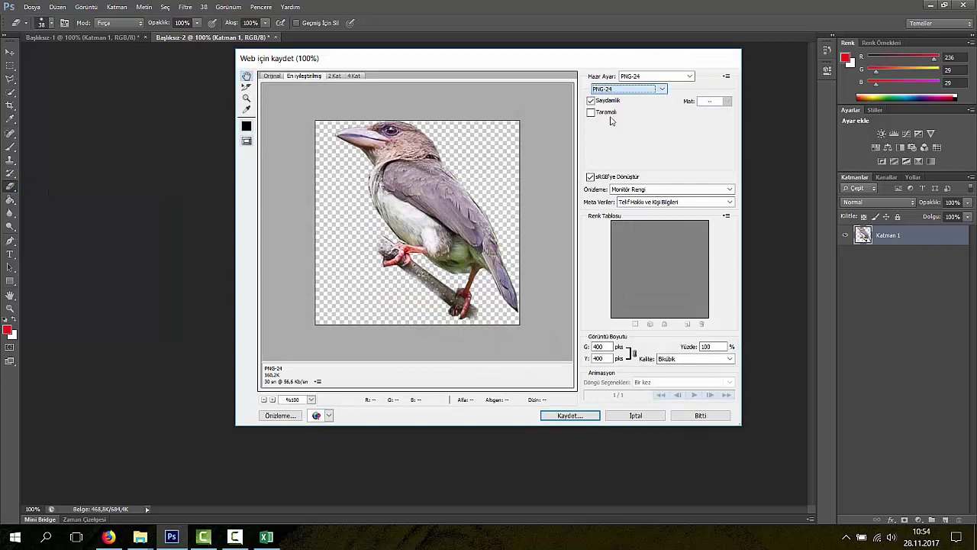
click(570, 415)
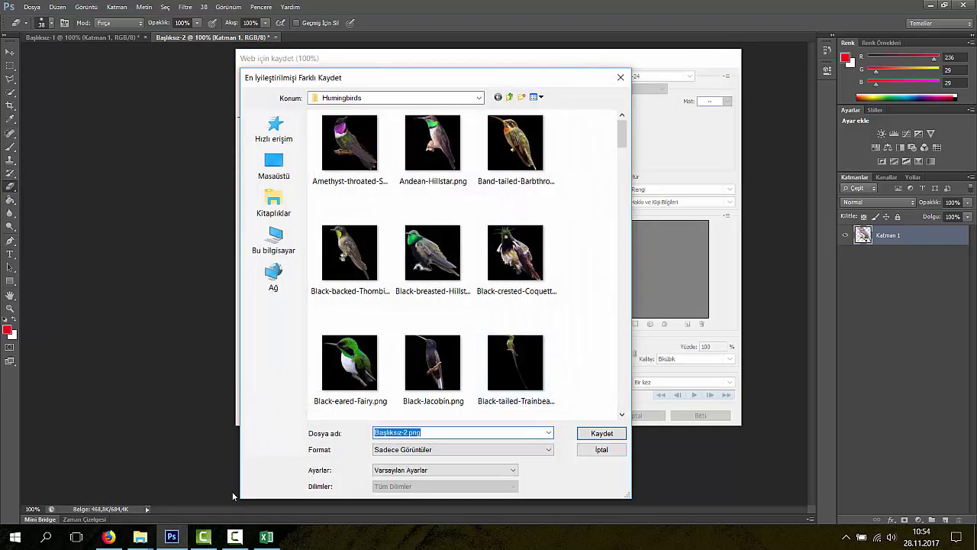
Step: Switch to File Explorer and copy the name "Malay Brown Barbet" from the source JPG in the BİRDPX KUŞ folder
click(139, 536)
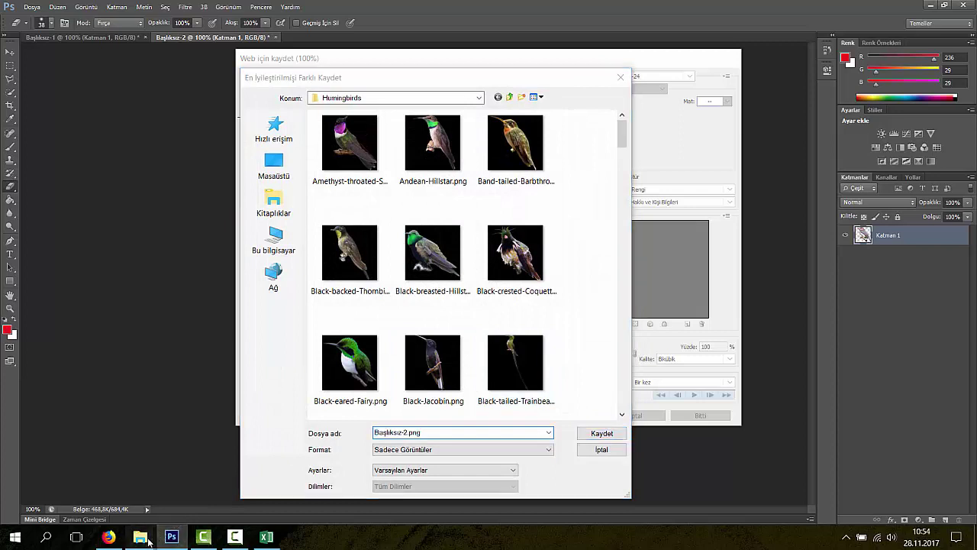
click(196, 504)
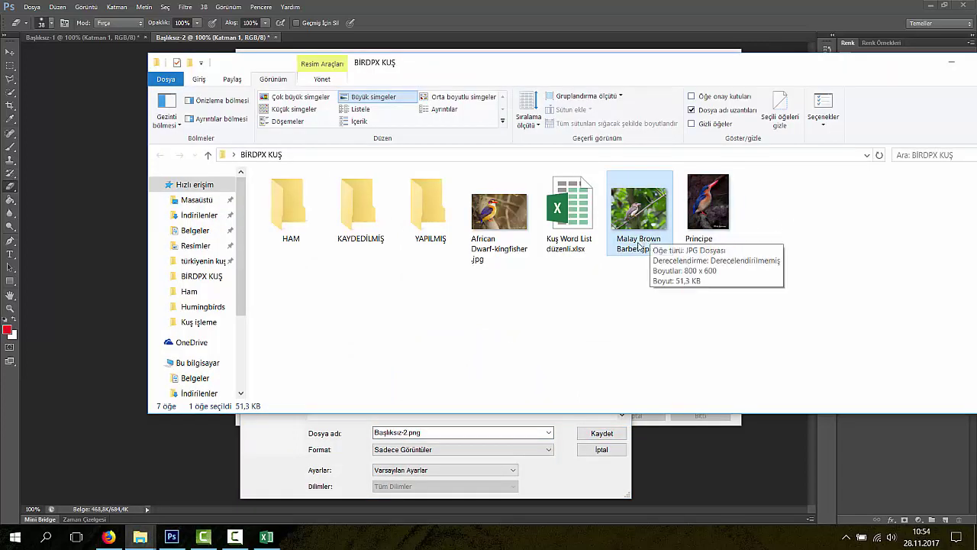
click(653, 246)
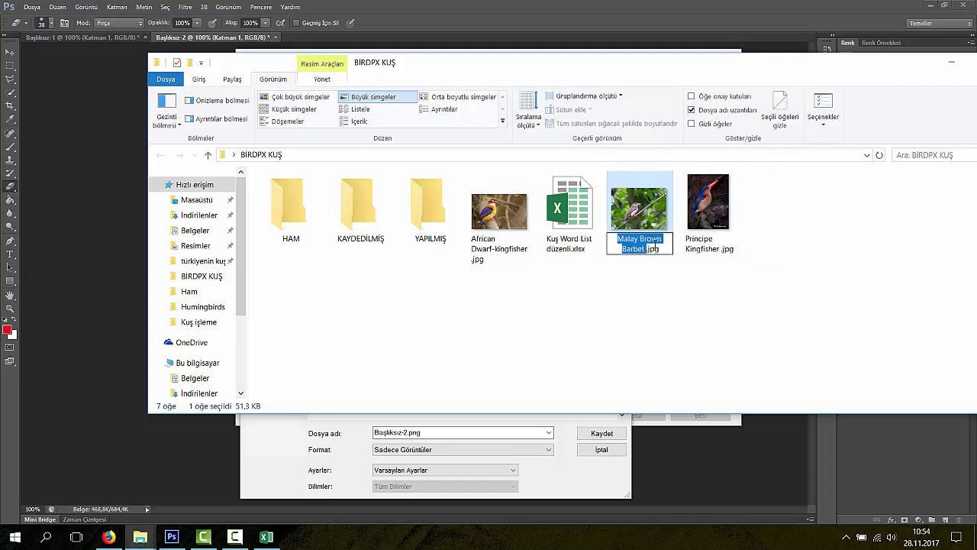
right_click(636, 241)
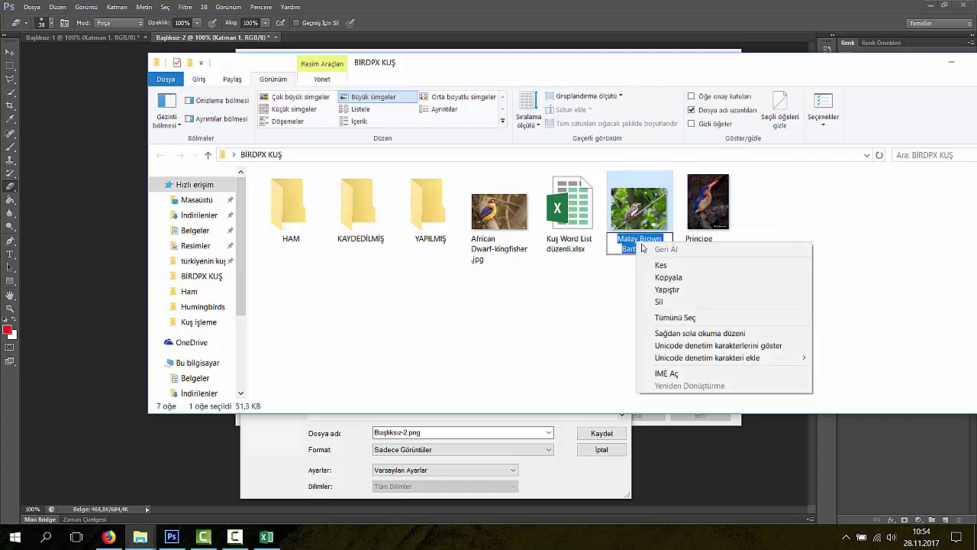
click(670, 277)
key(Return)
click(653, 297)
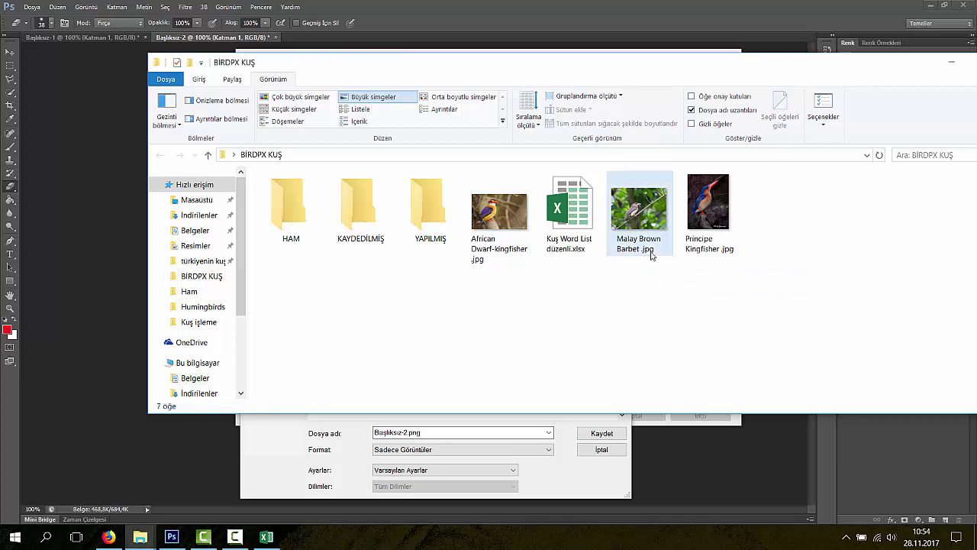
click(637, 243)
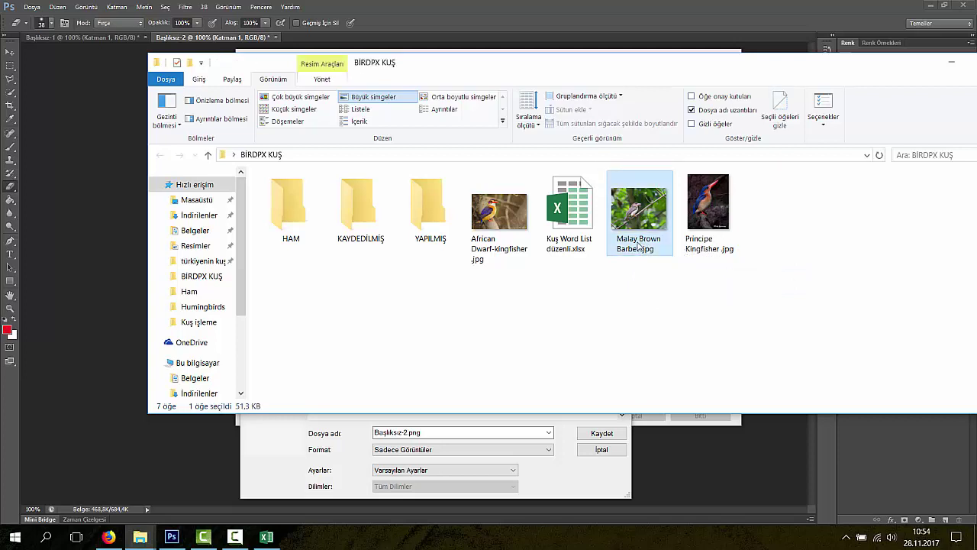
click(633, 242)
key(ctrl+c)
right_click(633, 242)
click(664, 275)
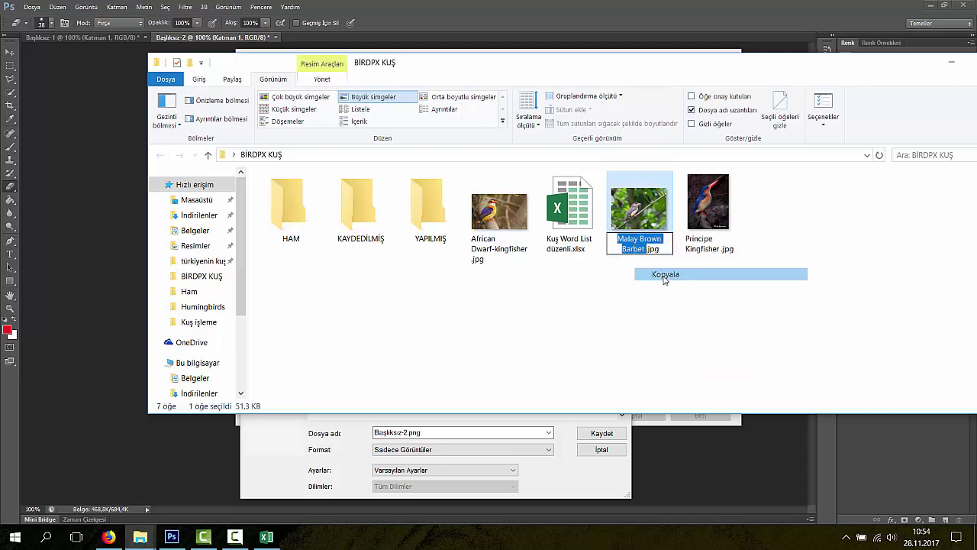
Step: Return to the save dialog and replace the default file name with the copied one, giving Malay Brown Barbet.png
click(295, 428)
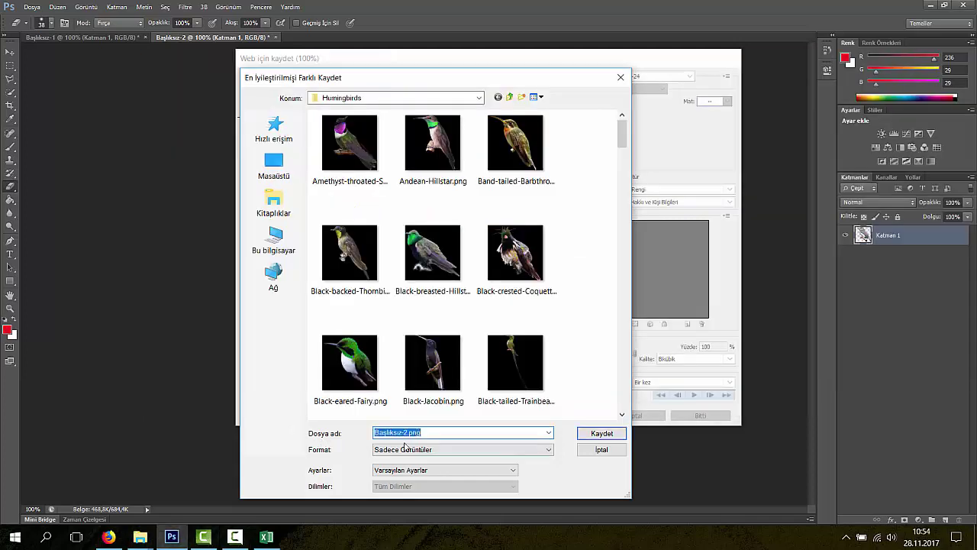
click(409, 431)
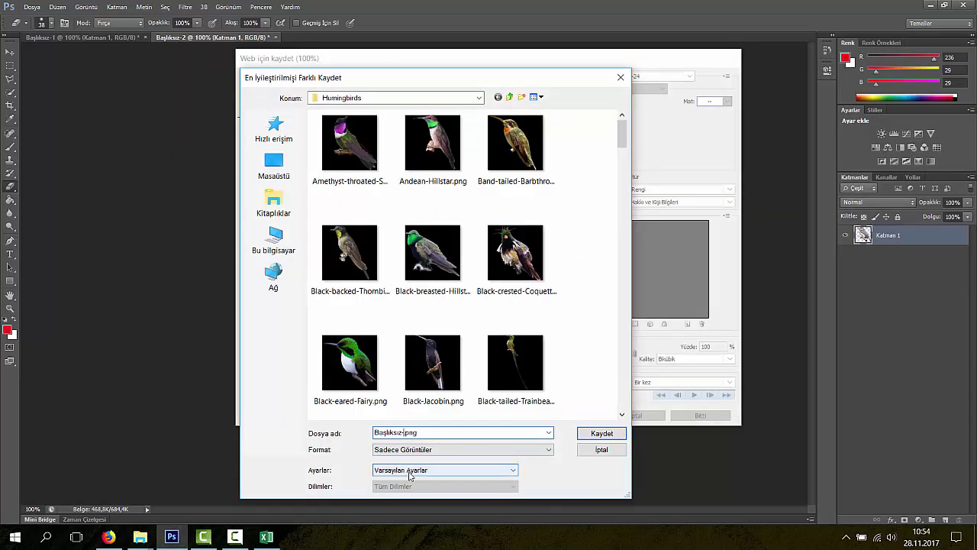
key(BackSpace)
key(BackSpace)
key(BackSpace)
key(BackSpace)
key(BackSpace)
key(BackSpace)
key(BackSpace)
key(BackSpace)
key(BackSpace)
right_click(375, 433)
click(428, 331)
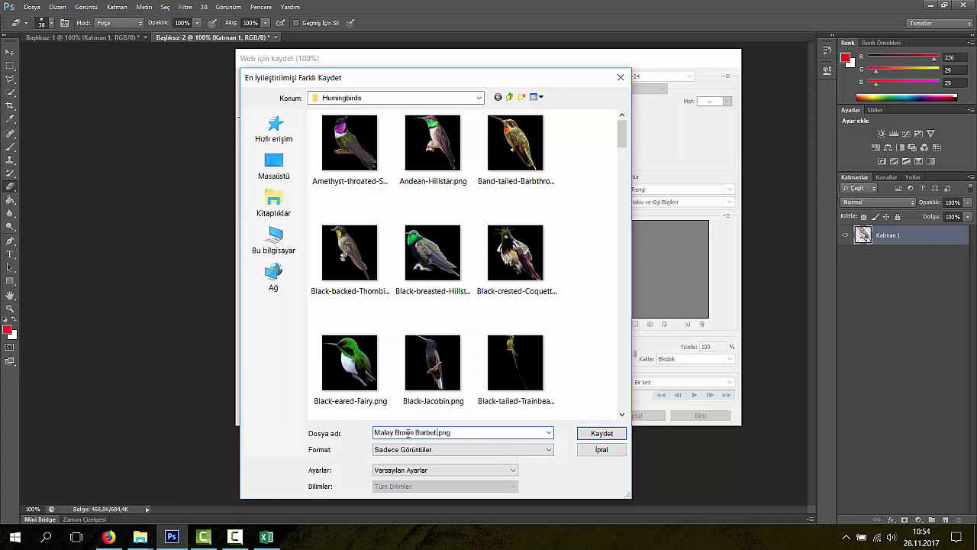
Step: Save the PNG into the YAPILMIŞ folder inside BİRDPX KUŞ on the desktop, accepting the non-Latin file name warning
click(509, 97)
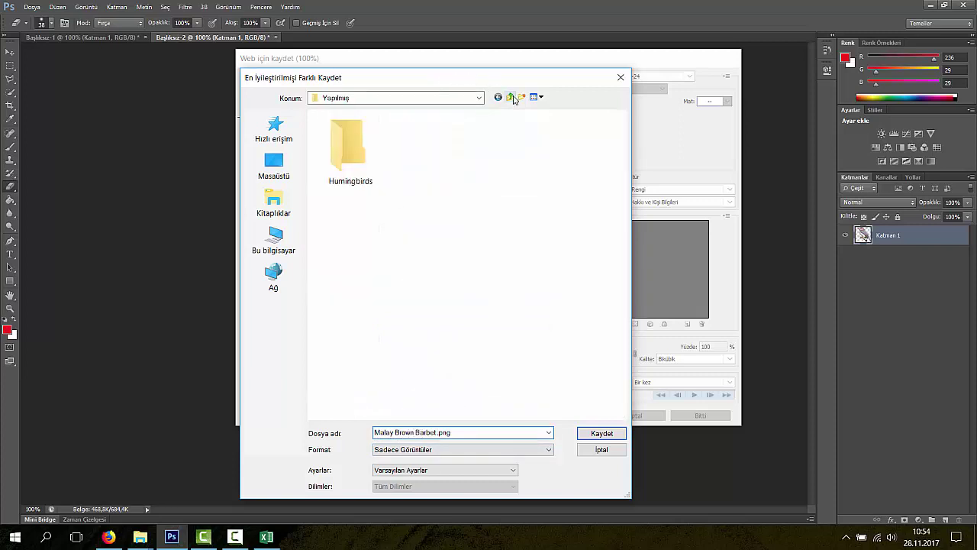
click(509, 96)
click(509, 96)
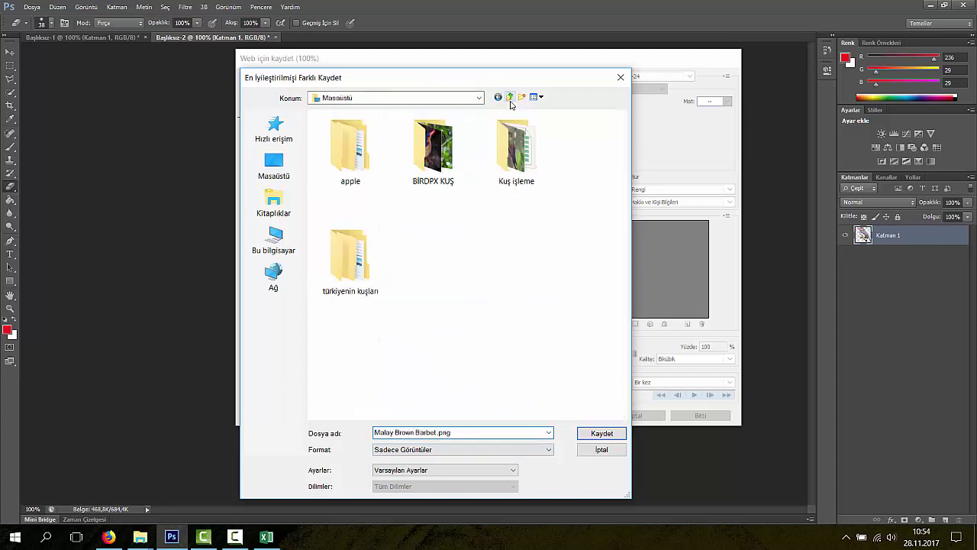
double_click(452, 167)
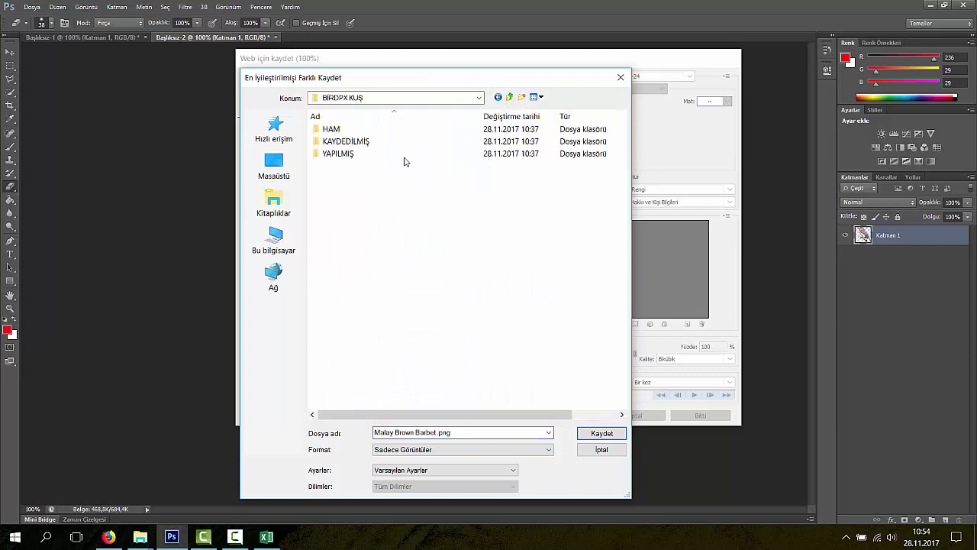
double_click(339, 154)
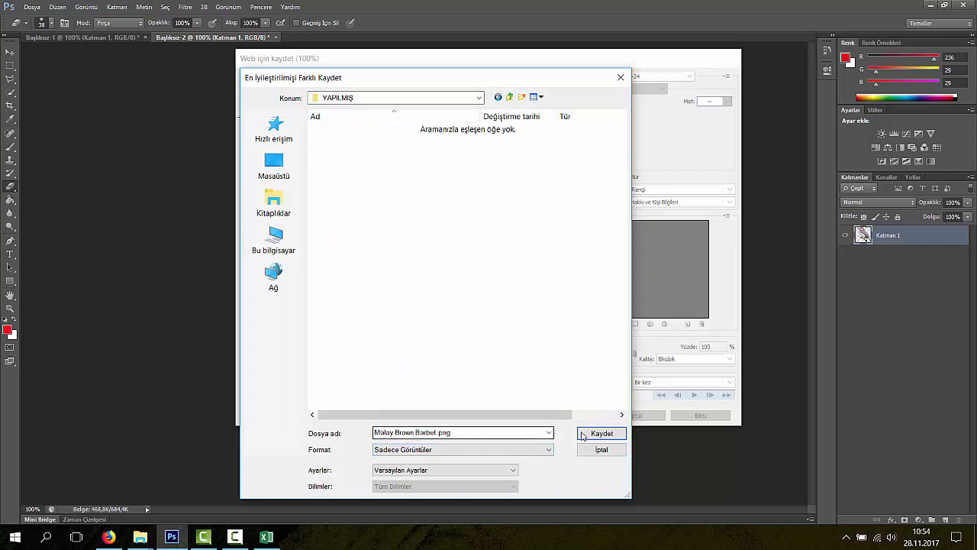
click(438, 432)
click(595, 432)
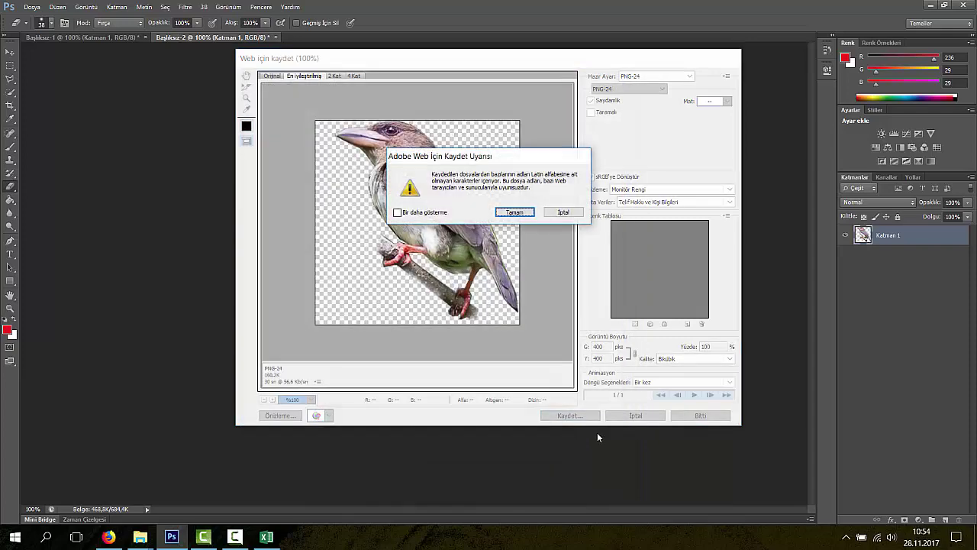
click(522, 212)
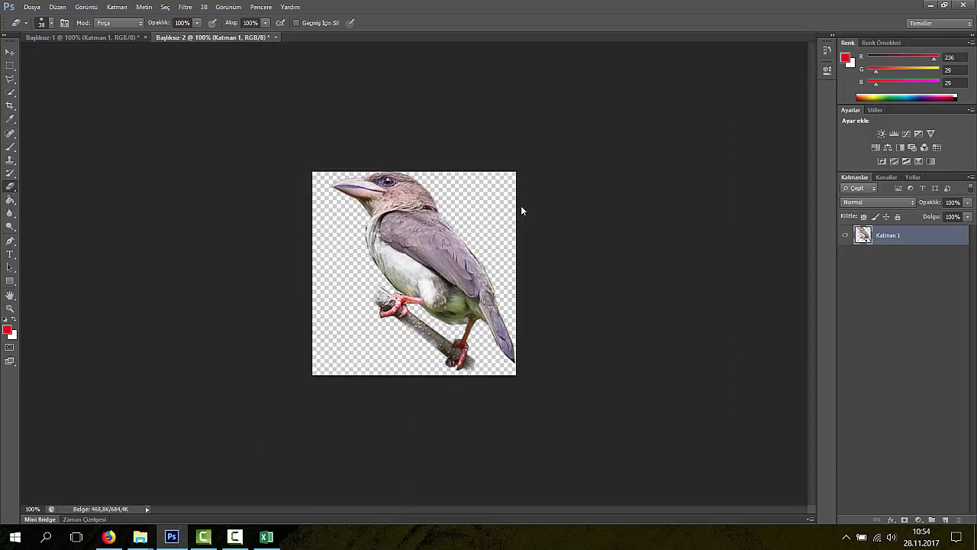
Step: Close both open documents without saving their changes and minimise Photoshop
click(275, 36)
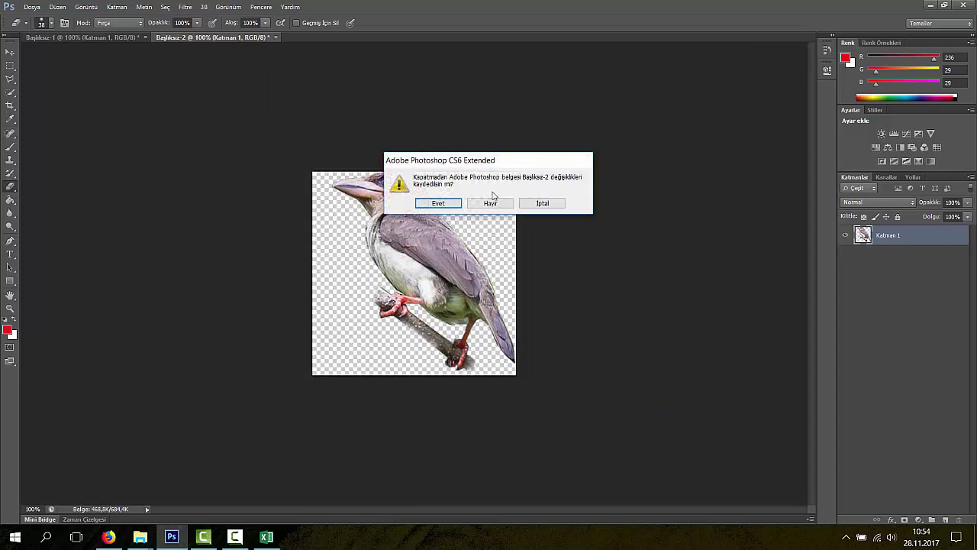
click(491, 203)
click(145, 36)
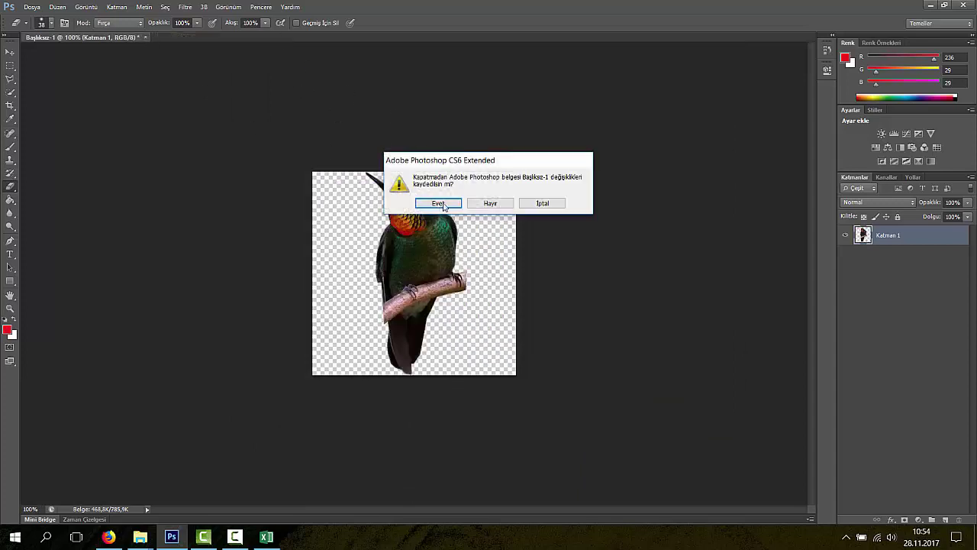
click(491, 202)
click(931, 4)
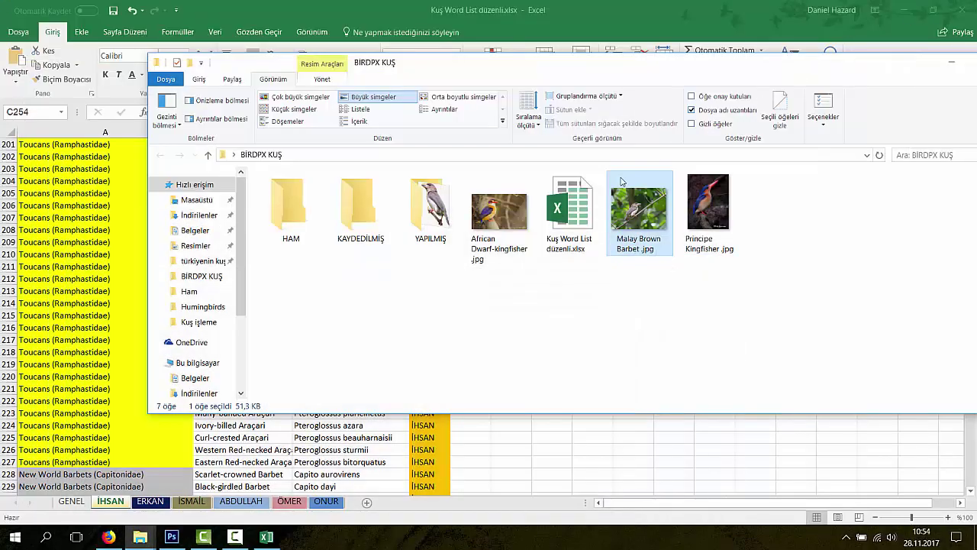
Step: Open the YAPILMIŞ folder in File Explorer and check the exported Malay Brown Barbet PNG
double_click(433, 213)
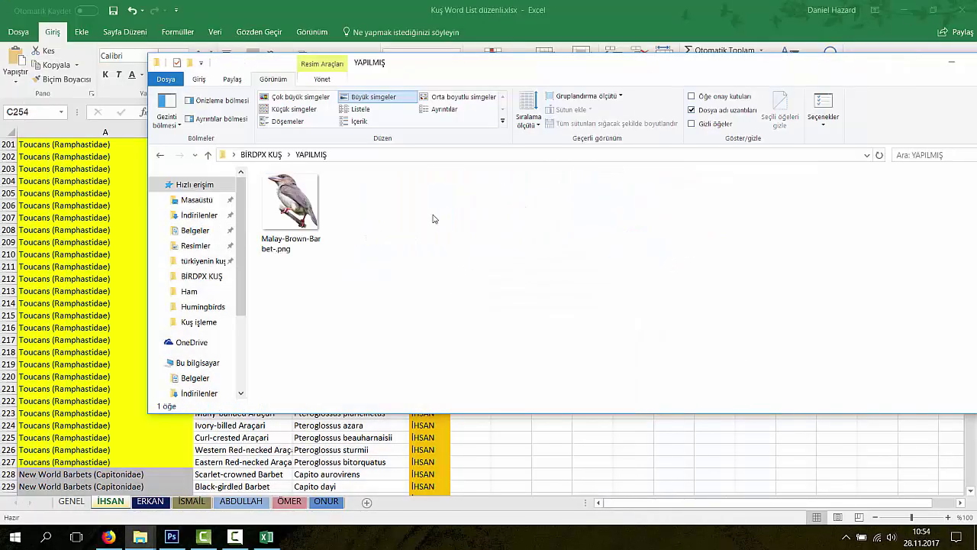
click(294, 215)
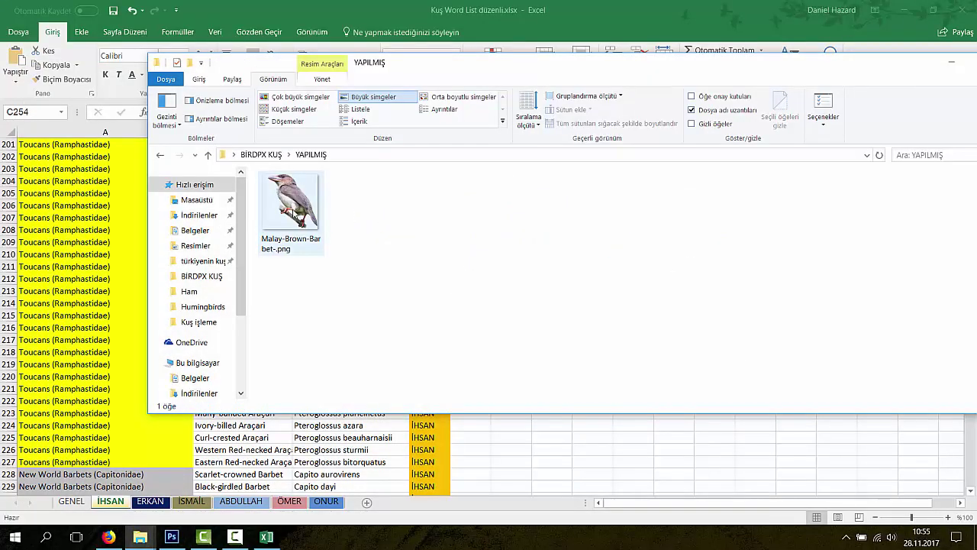
click(287, 214)
click(384, 274)
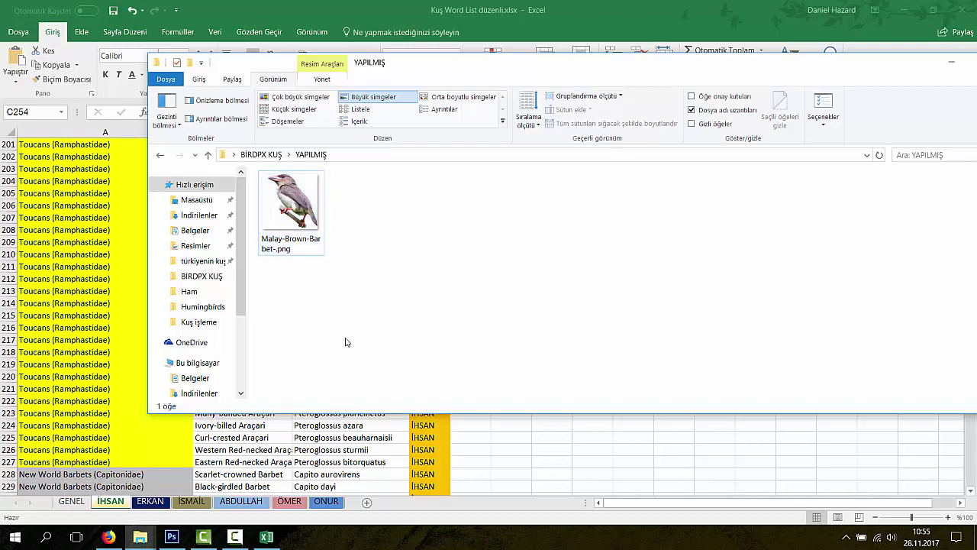
click(108, 537)
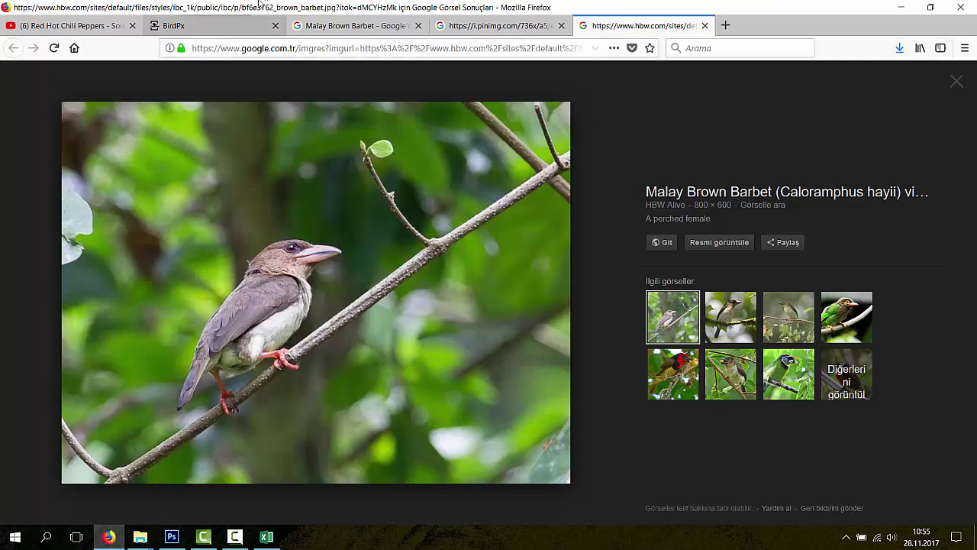
click(203, 26)
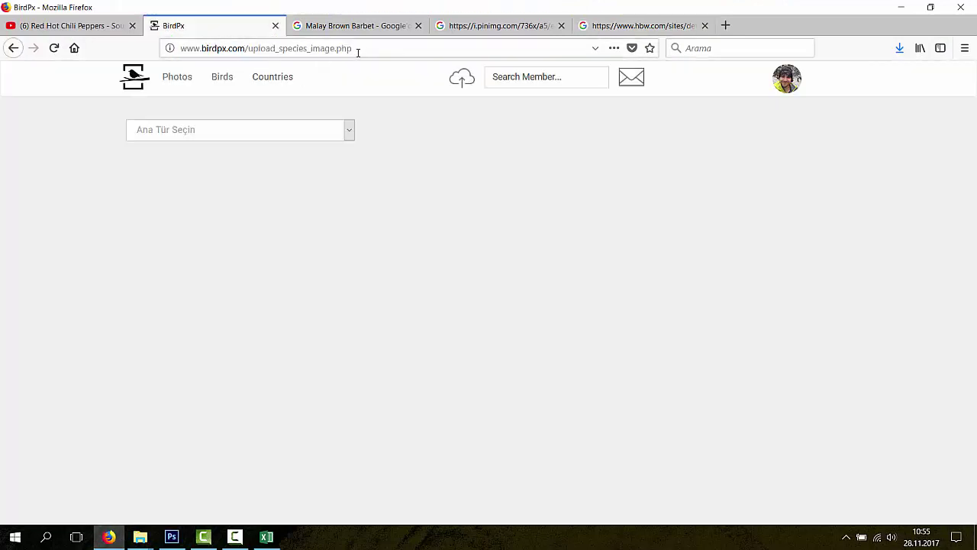
drag(366, 50, 183, 49)
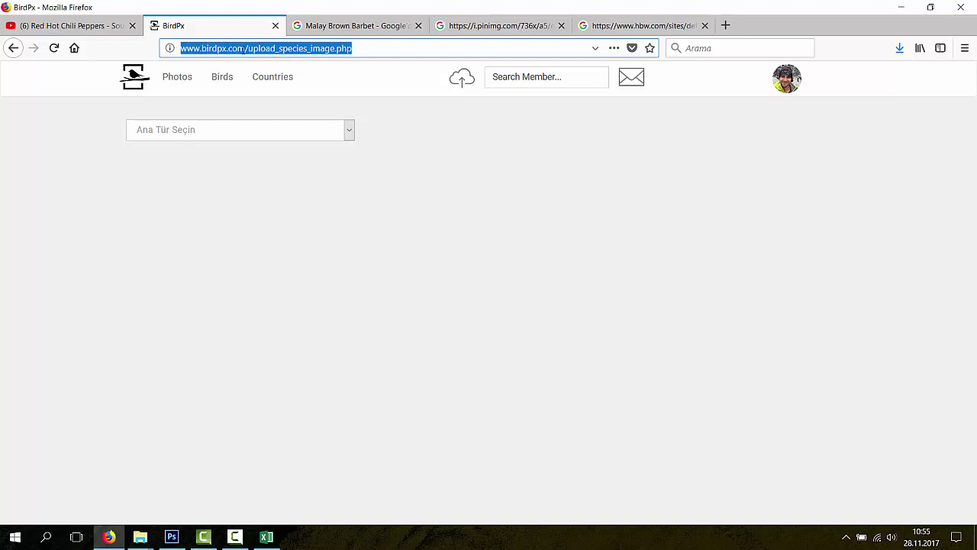
click(650, 244)
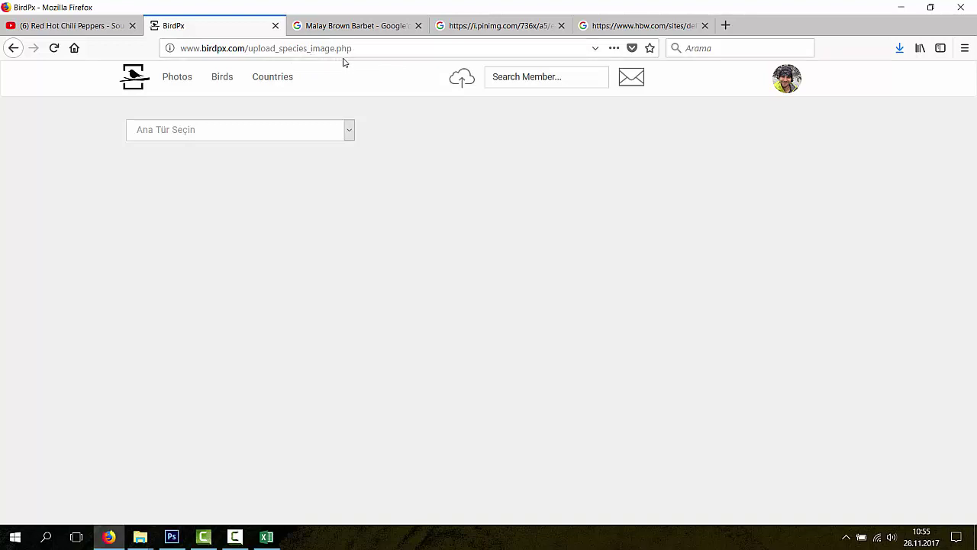
Step: Switch to Excel and locate the Malay Brown Barbet row in the species list, checking its family in cell A248
click(265, 536)
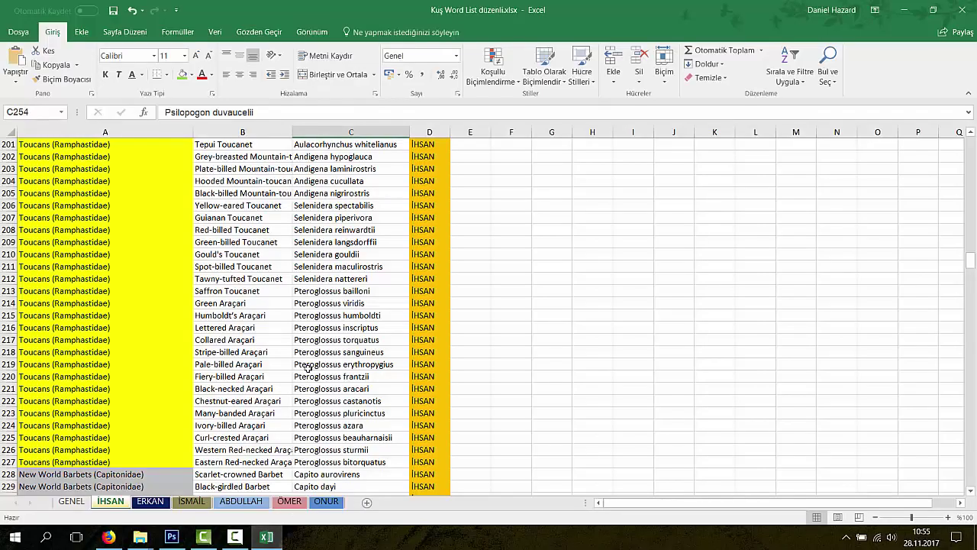
scroll(298, 366, down, 6)
scroll(295, 364, down, 10)
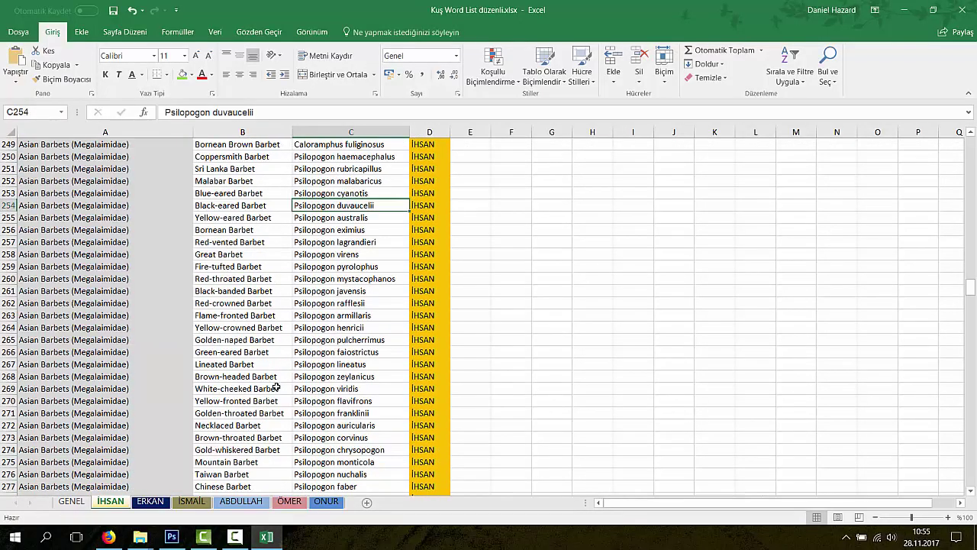
scroll(275, 372, up, 3)
click(232, 243)
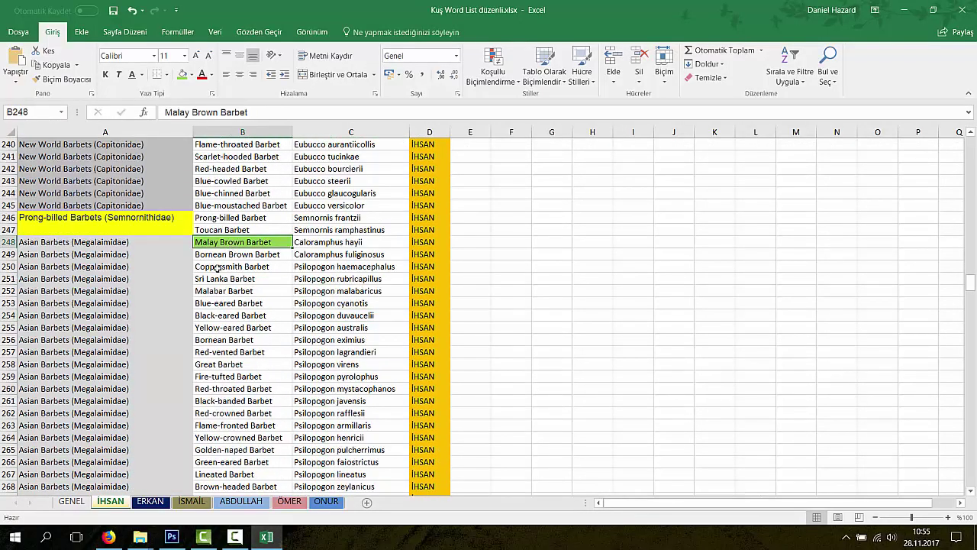
click(25, 243)
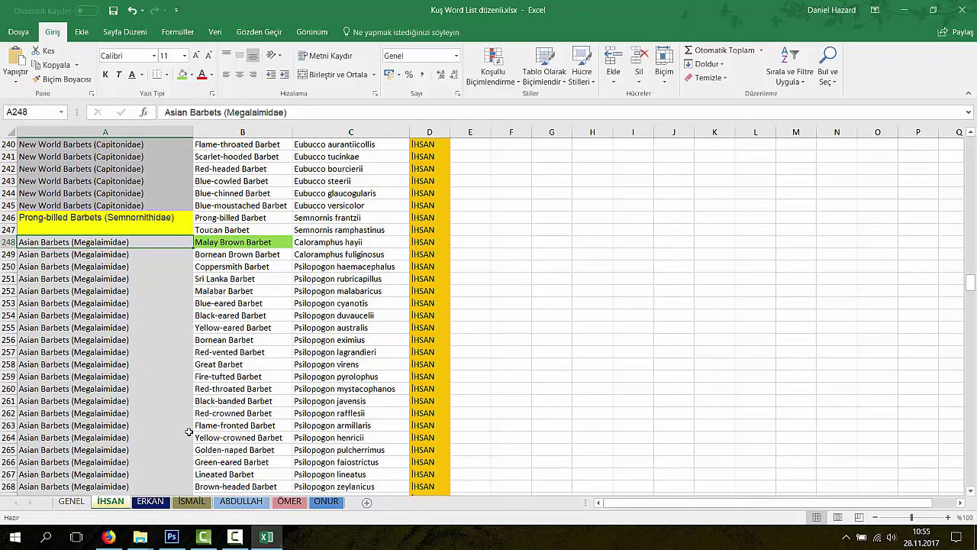
Step: Switch to Firefox, choose Asian Barbets (Megalaimidae) as the main species on the BirdPx upload page, and compare it with the Excel list
click(109, 537)
click(196, 131)
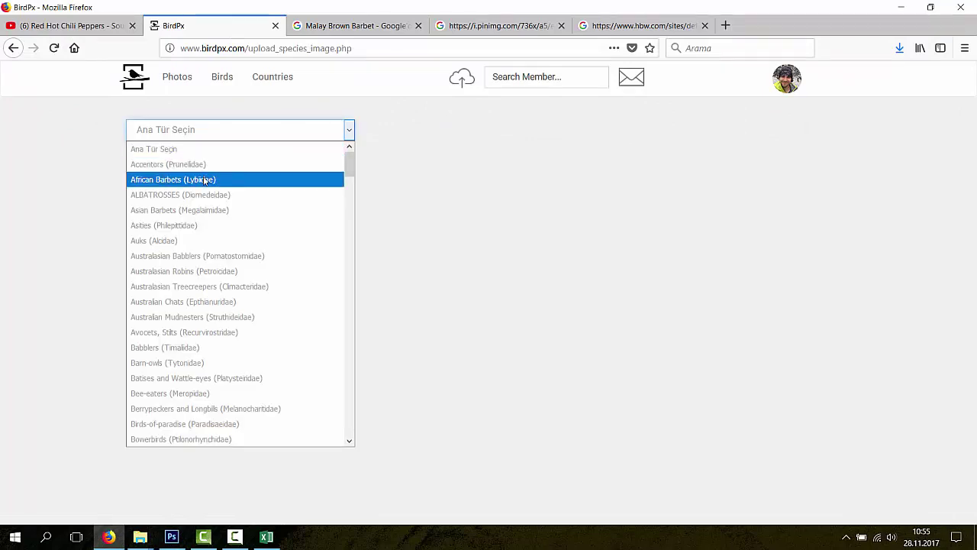
click(150, 214)
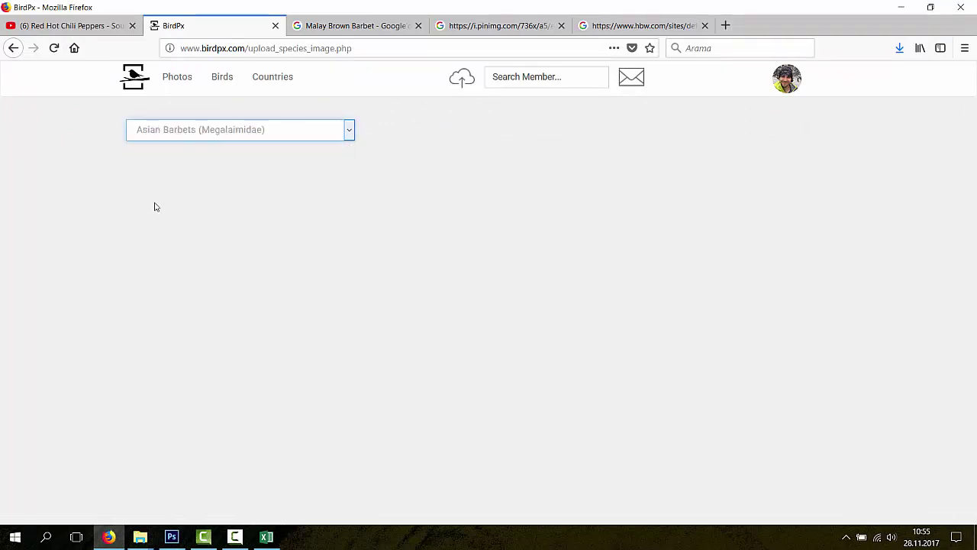
click(266, 536)
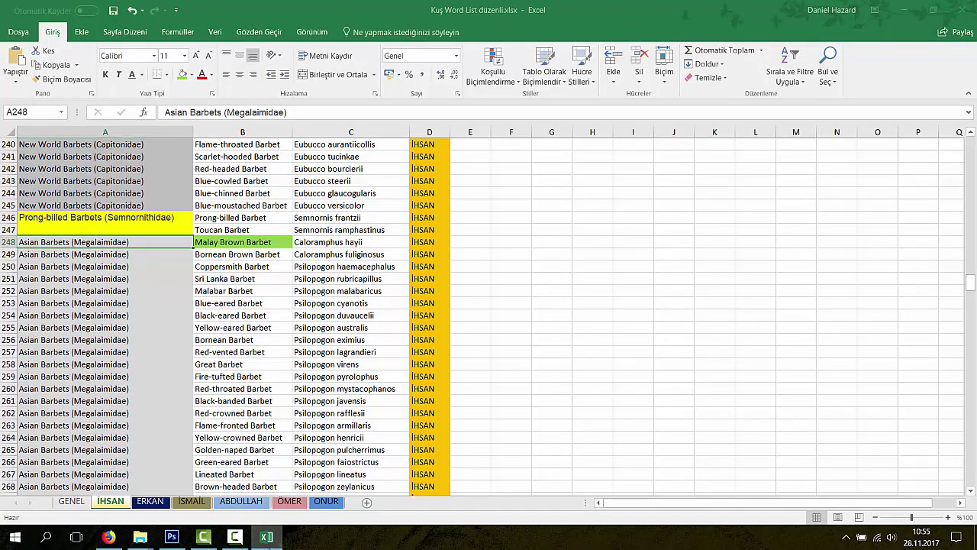
click(266, 536)
Step: Choose Malay Brown Barbet as the species on the upload page and check the choice against the Excel list
click(439, 132)
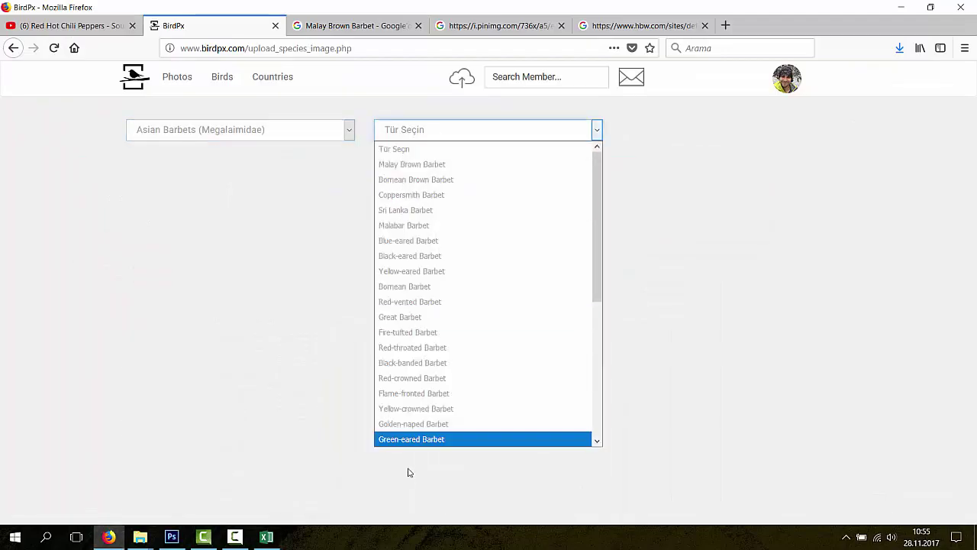
scroll(404, 443, down, 5)
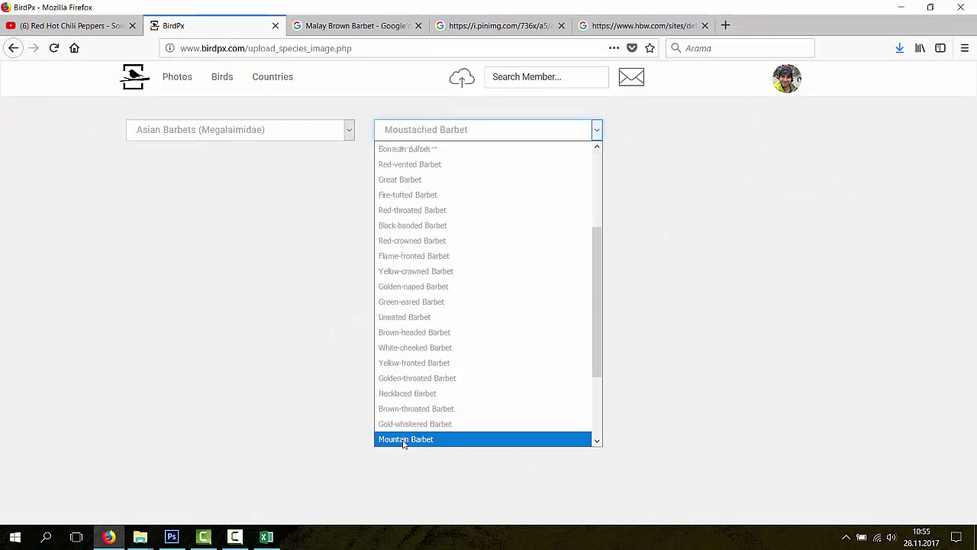
key(m)
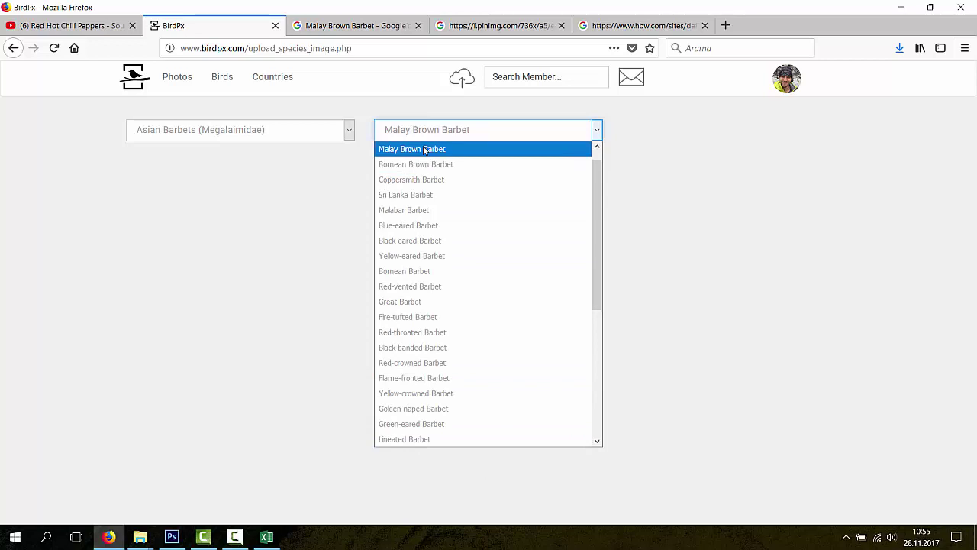
scroll(421, 156, up, 1)
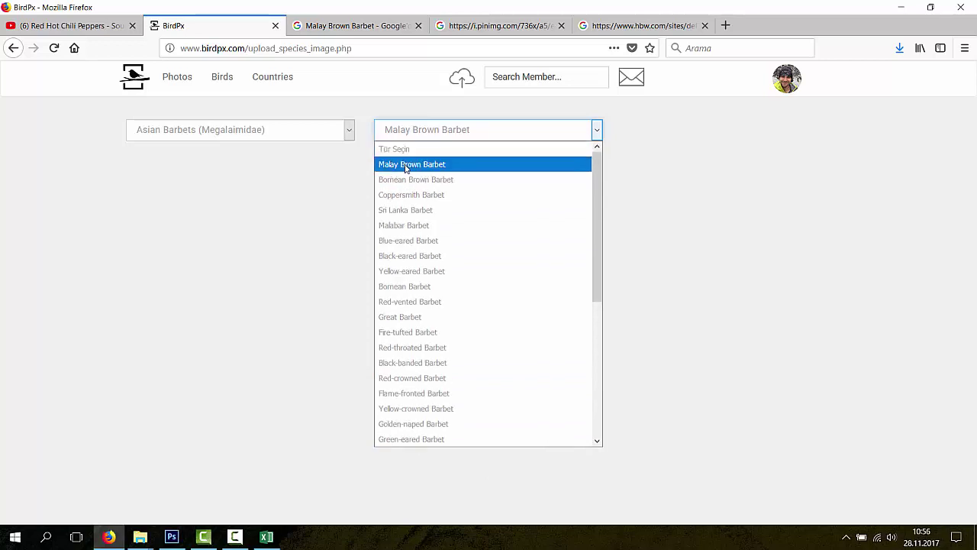
click(406, 163)
click(272, 535)
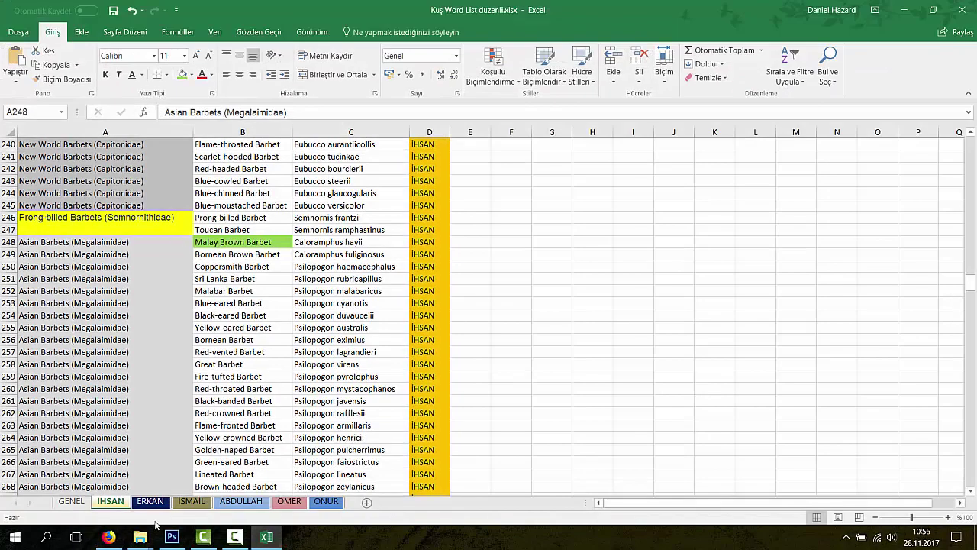
click(109, 536)
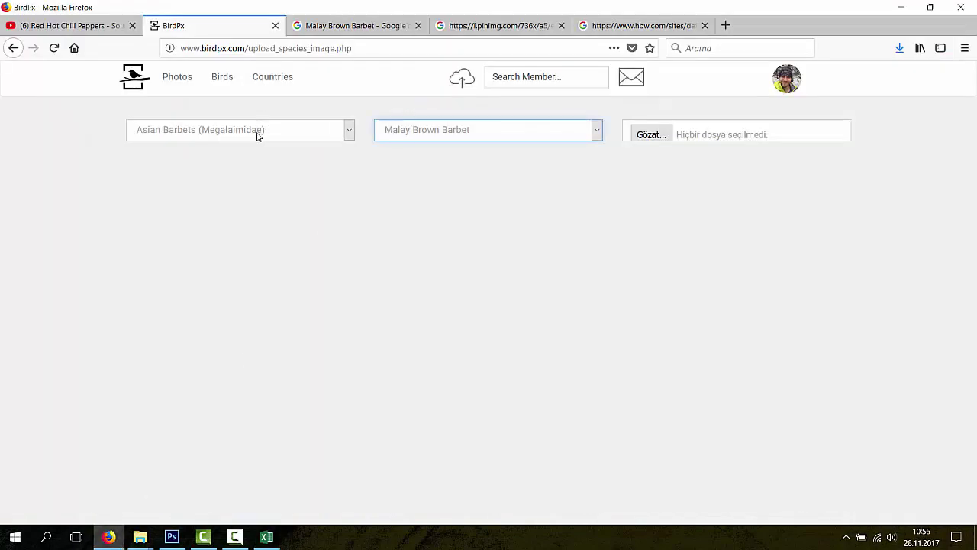
Step: Upload Malay-Brown-Barbet-.png from the YAPILMIŞ folder inside BİRDPX KUŞ on the desktop as the species image
click(396, 138)
click(556, 159)
click(658, 134)
click(328, 101)
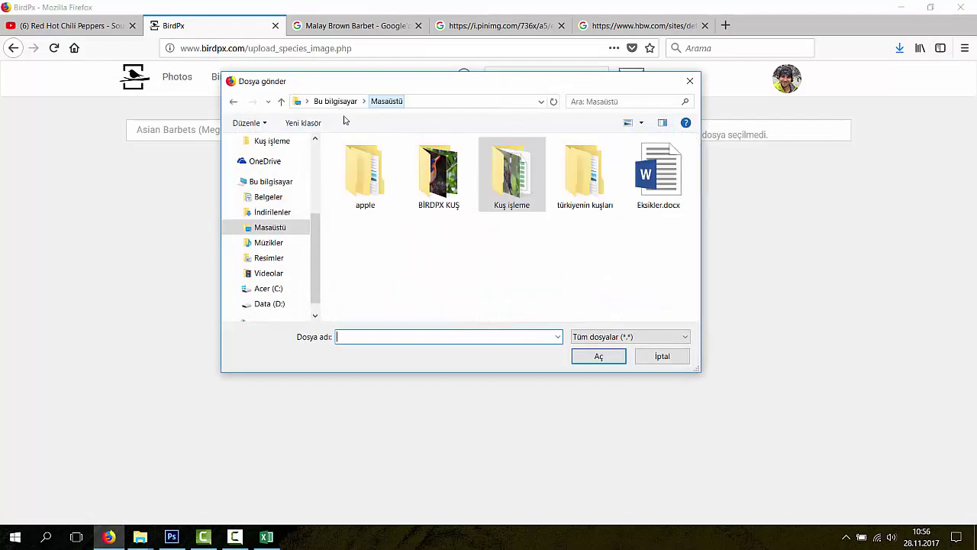
double_click(439, 174)
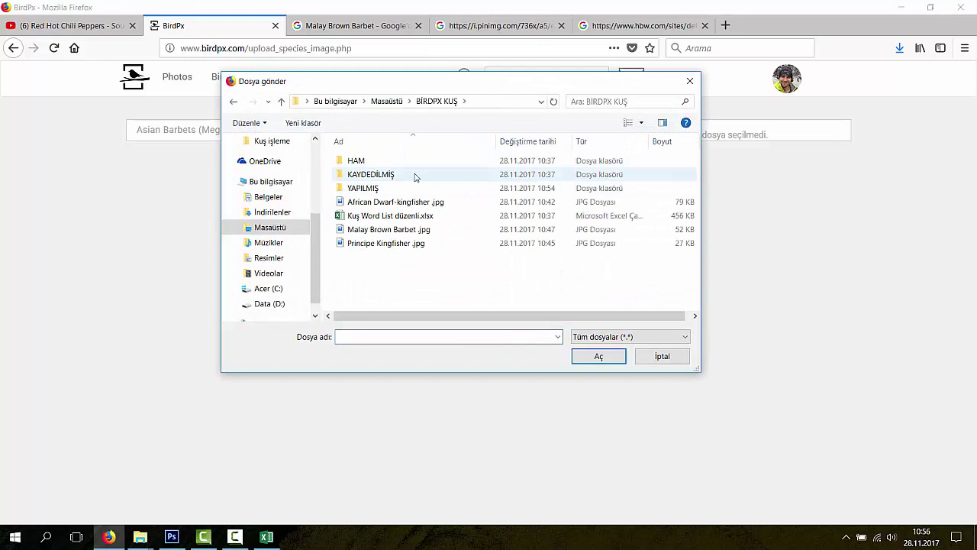
double_click(372, 191)
click(364, 164)
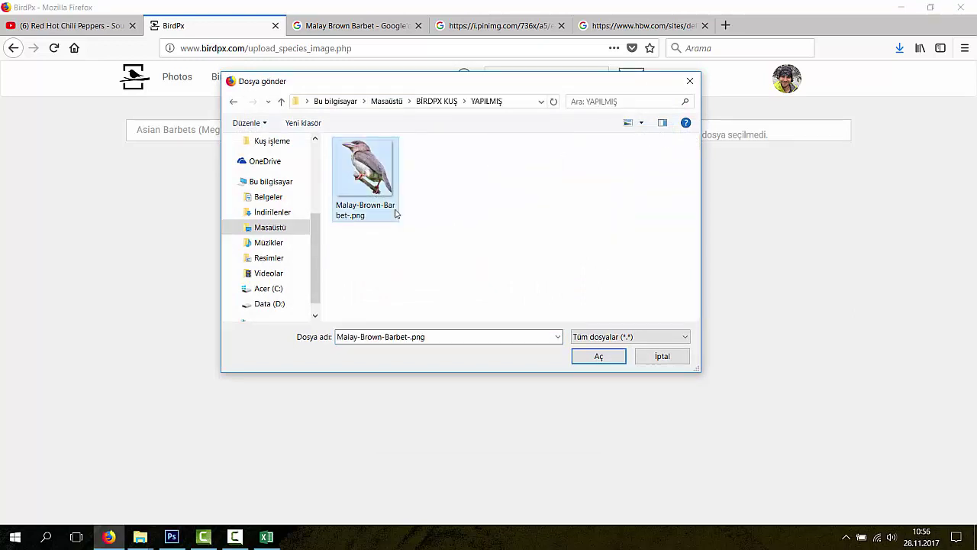
click(611, 356)
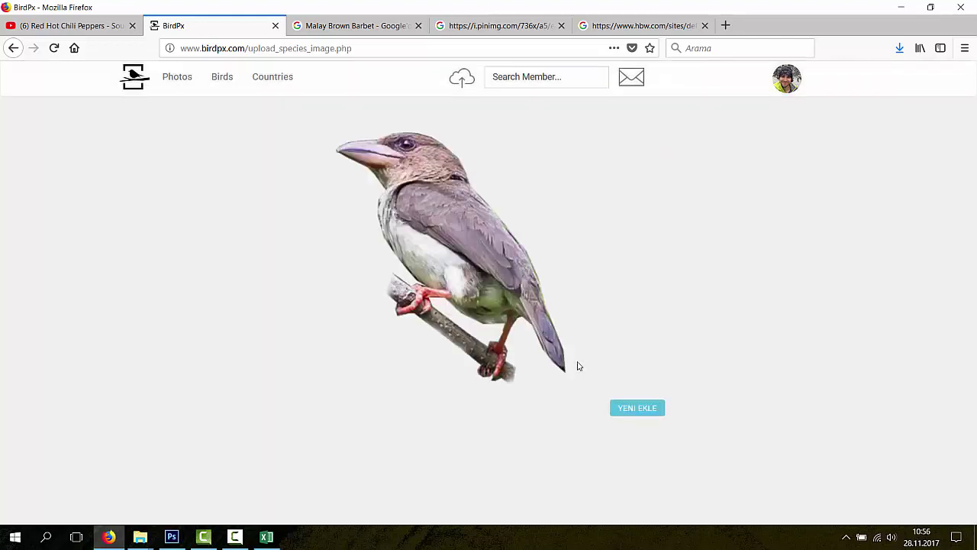
Step: Start another image upload with Asian Barbets (Megalaimidae) as the main species, and find Bornean Brown Barbet in the Excel list
click(641, 407)
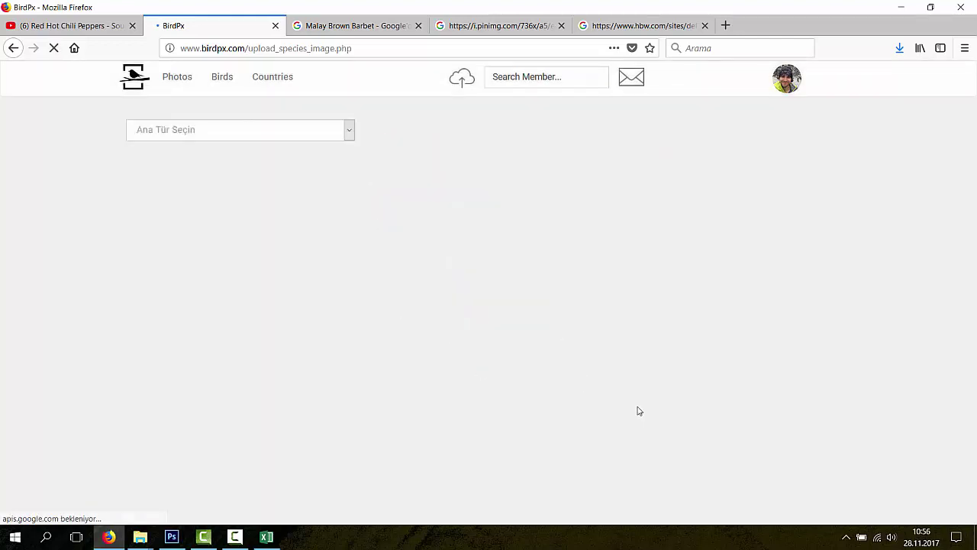
click(211, 137)
click(204, 210)
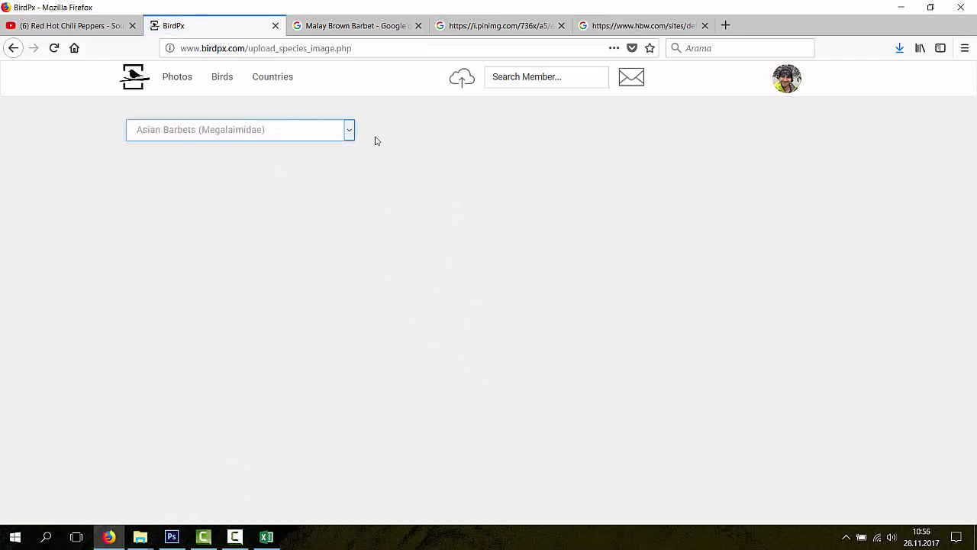
click(379, 133)
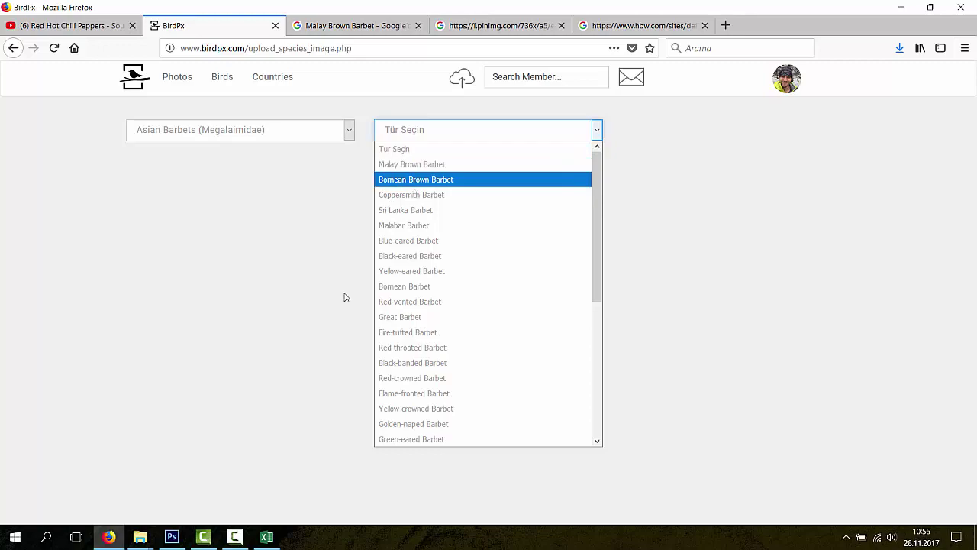
click(265, 537)
click(240, 257)
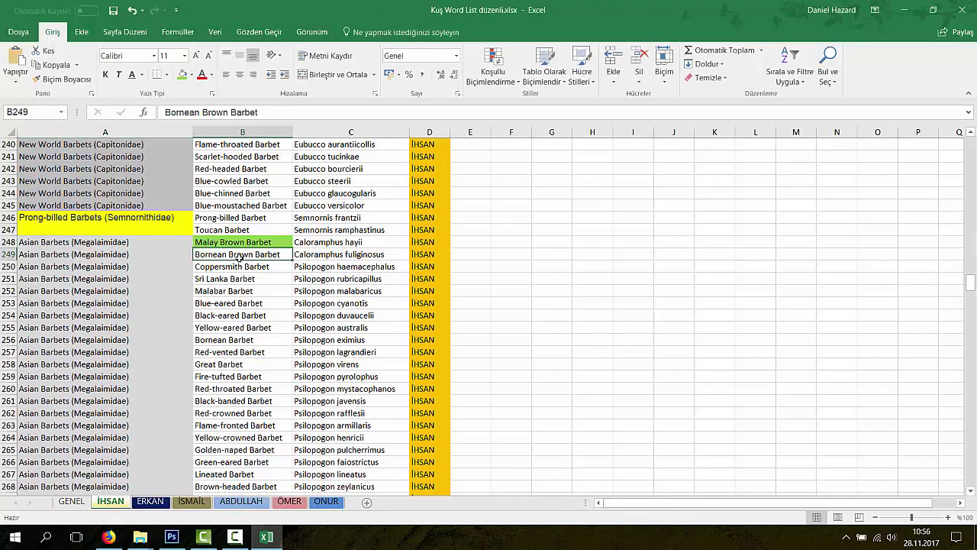
Step: Fill cell E248 in the Malay Brown Barbet row with green
click(472, 241)
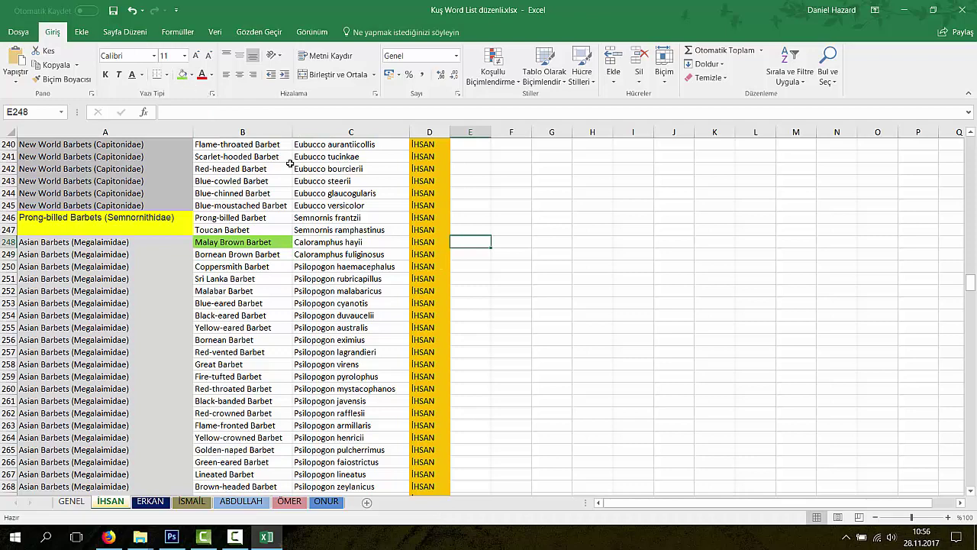
click(181, 74)
click(509, 340)
Step: Review the colour-marked species in the İHSAN sheet back to the first Kingfishers row
scroll(389, 312, up, 7)
scroll(389, 313, down, 4)
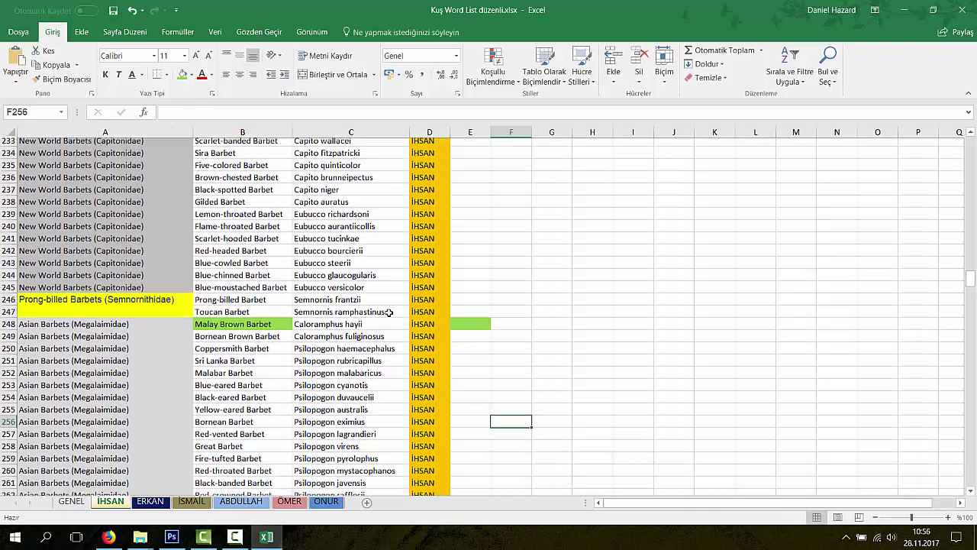
scroll(390, 313, down, 1)
scroll(381, 305, up, 2)
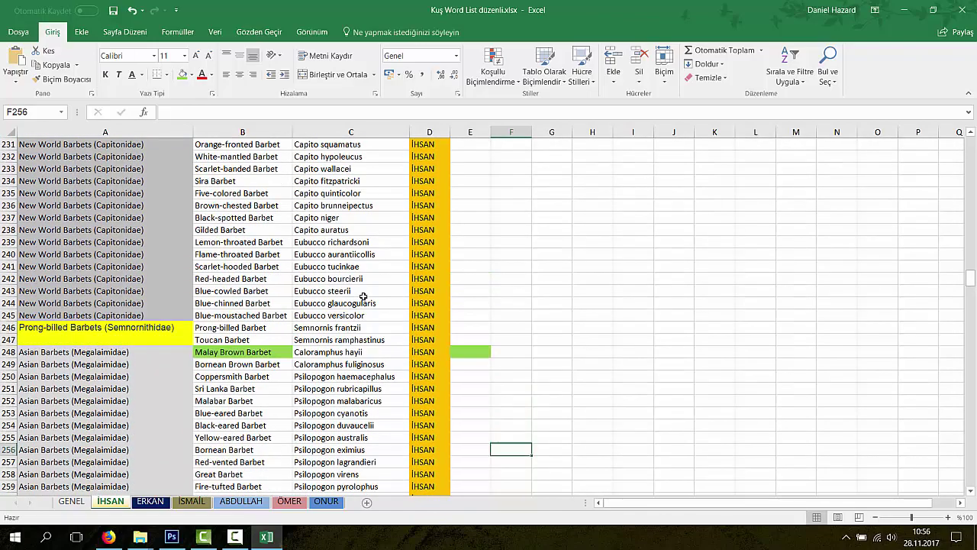
scroll(308, 307, up, 18)
scroll(308, 307, up, 20)
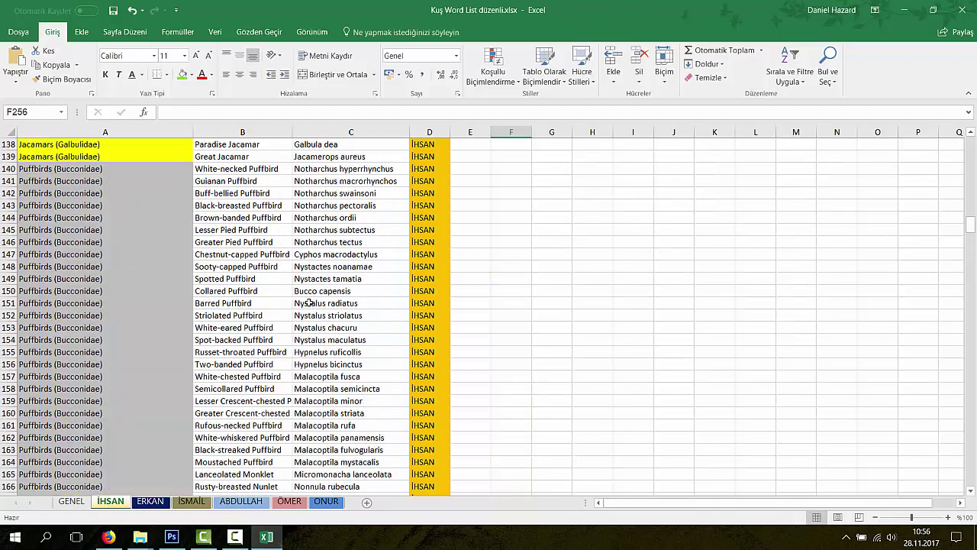
scroll(304, 295, up, 16)
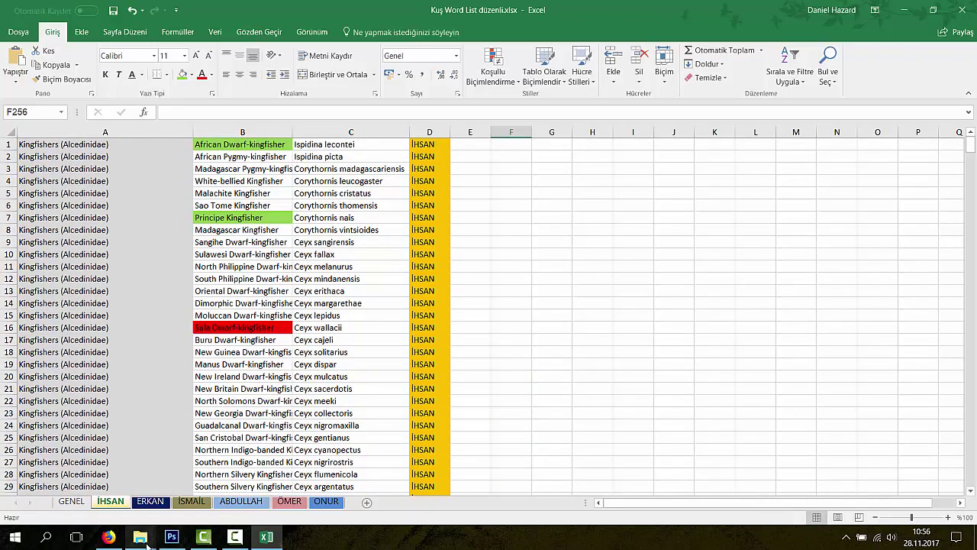
Step: View the Malay Brown Barbet image results in Firefox, then open Kuş işleme > Yapılmış > Humingbirds in File Explorer and preview fiery-topaz.png
click(109, 536)
click(323, 24)
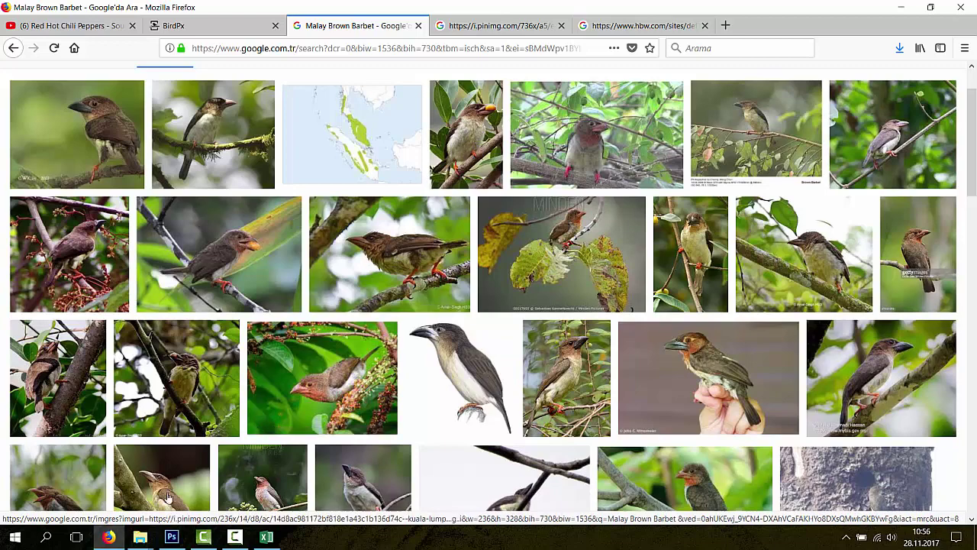
click(139, 537)
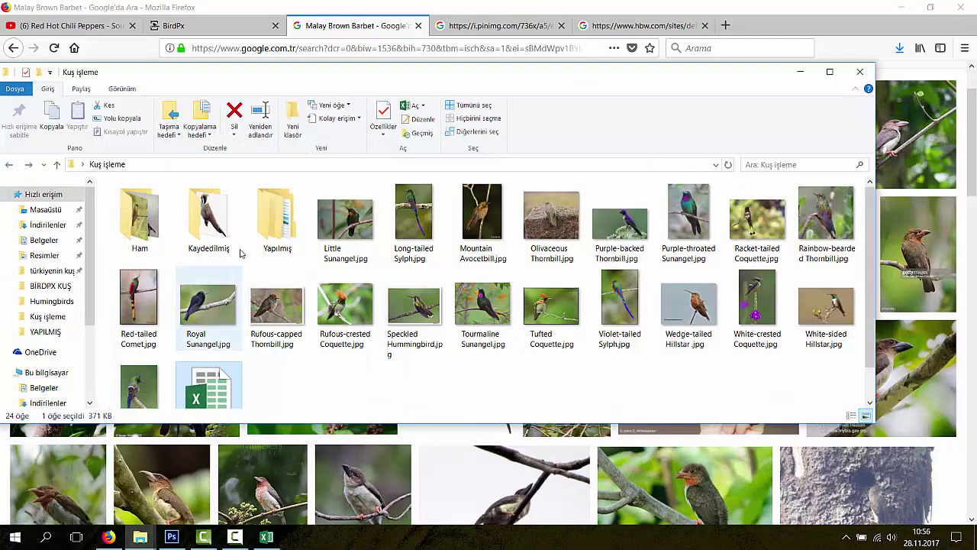
double_click(273, 218)
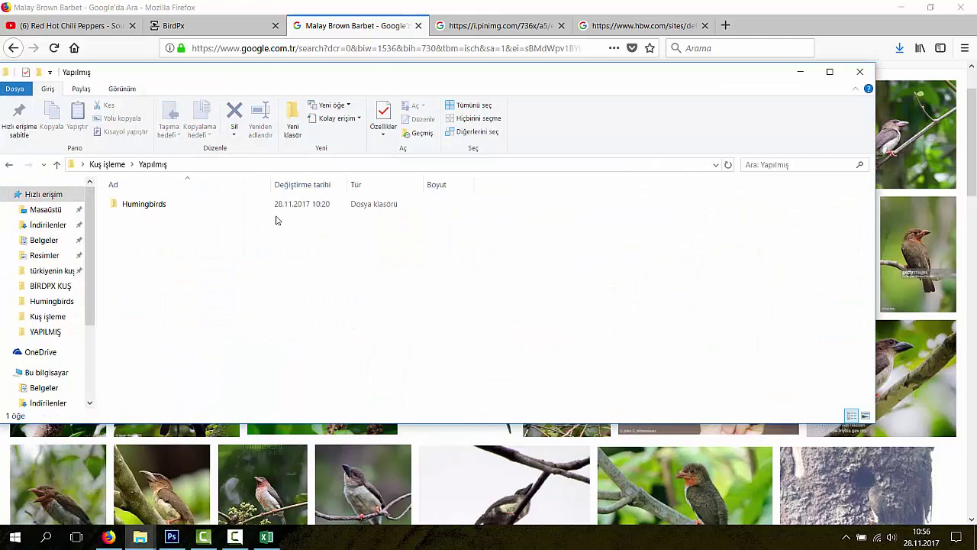
double_click(191, 203)
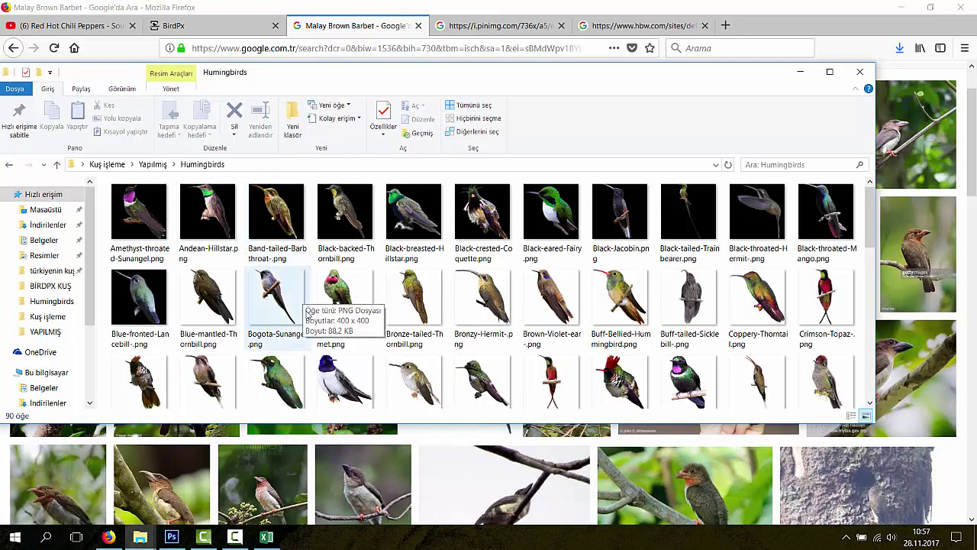
double_click(554, 374)
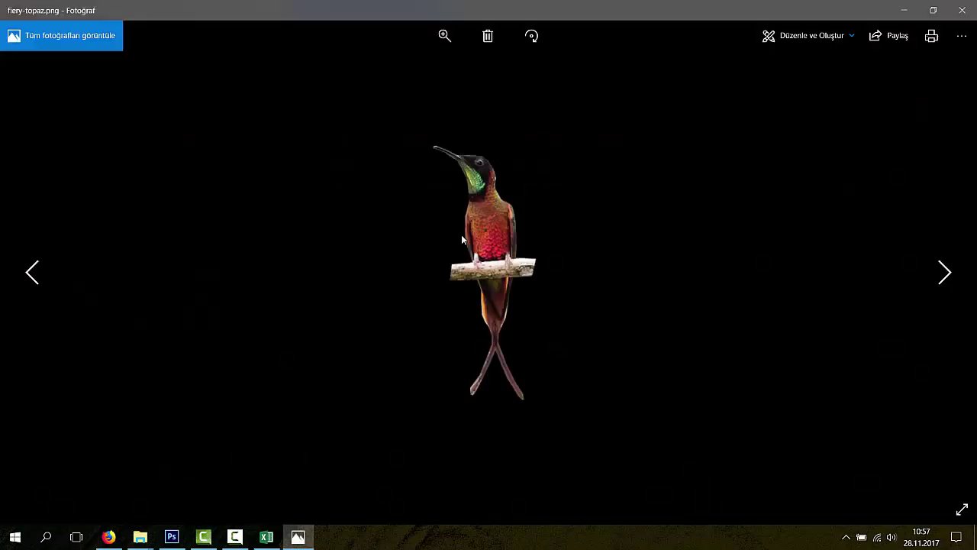
click(962, 10)
Step: Browse the remaining hummingbird PNG cutouts, preview Grey-chinned-Hermit-.png, and return to the species list in Excel
scroll(526, 332, down, 1)
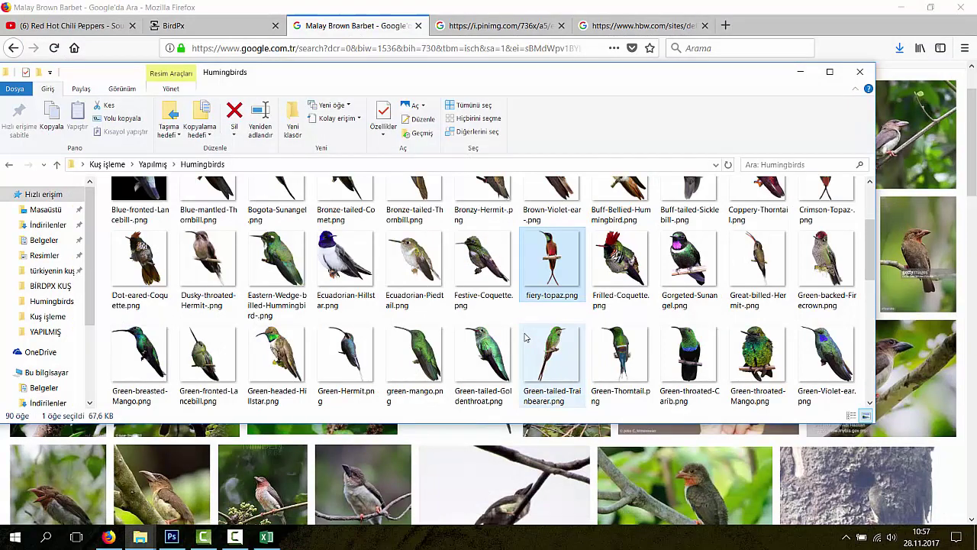
scroll(525, 338, down, 1)
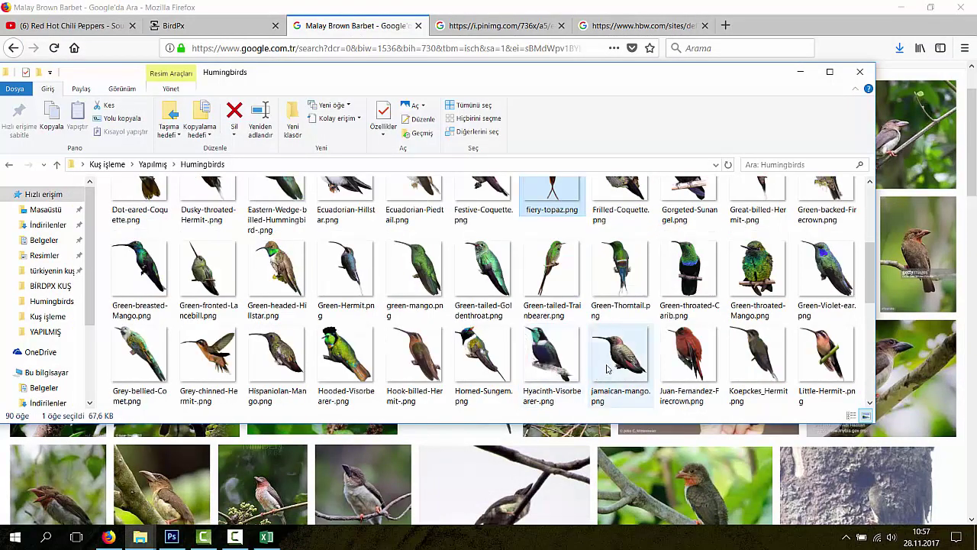
scroll(456, 339, down, 1)
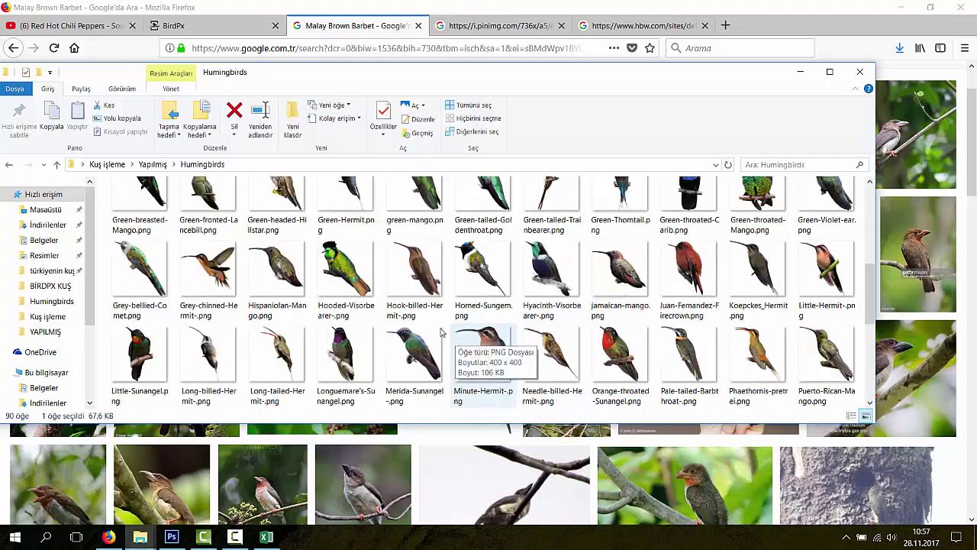
double_click(208, 263)
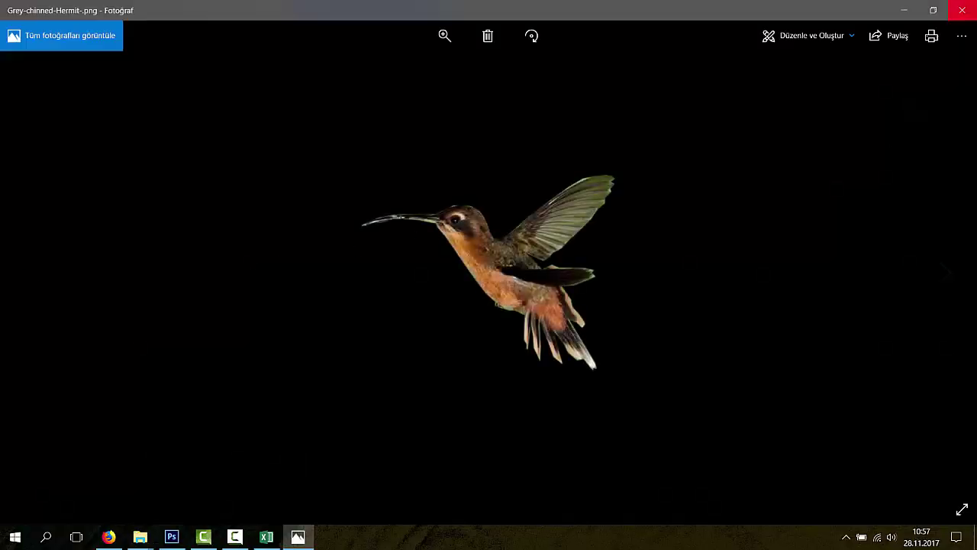
click(962, 10)
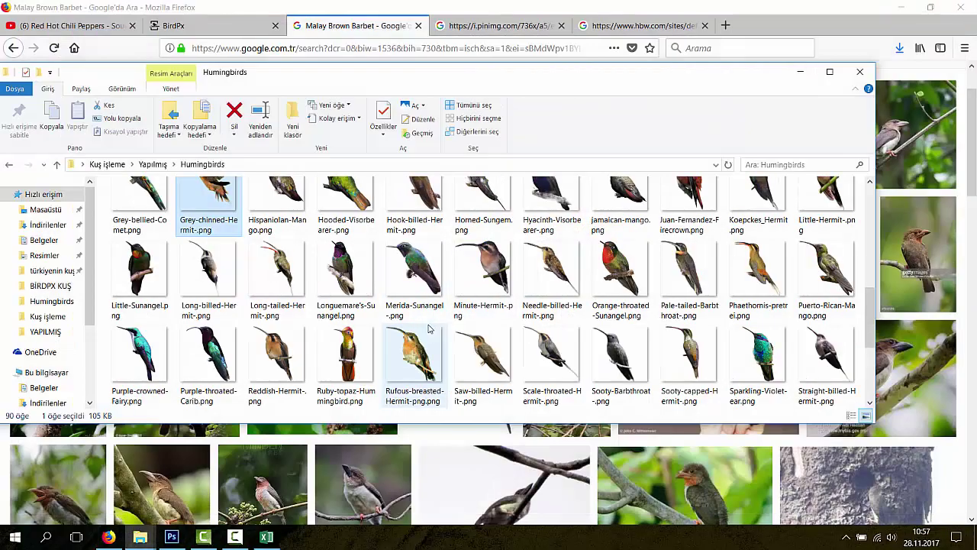
scroll(424, 329, down, 1)
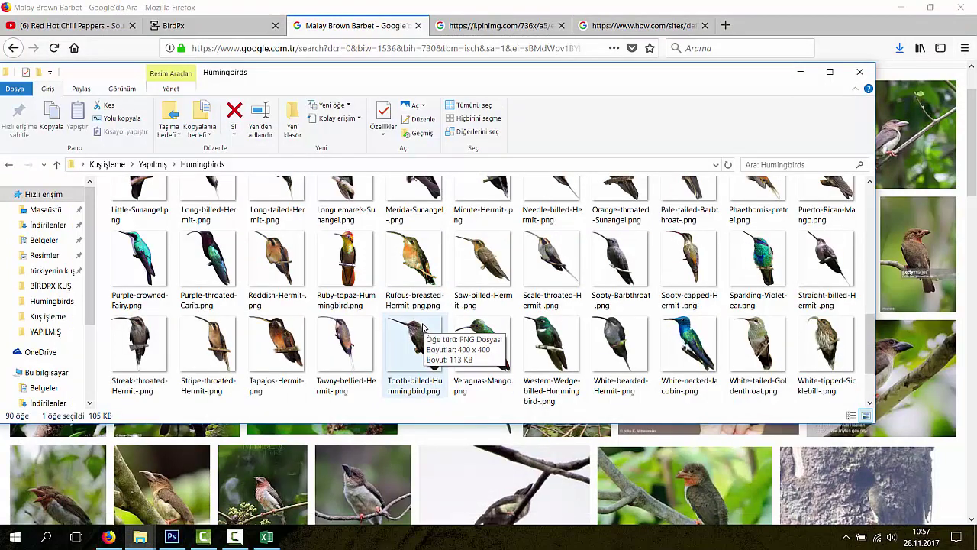
scroll(423, 326, down, 1)
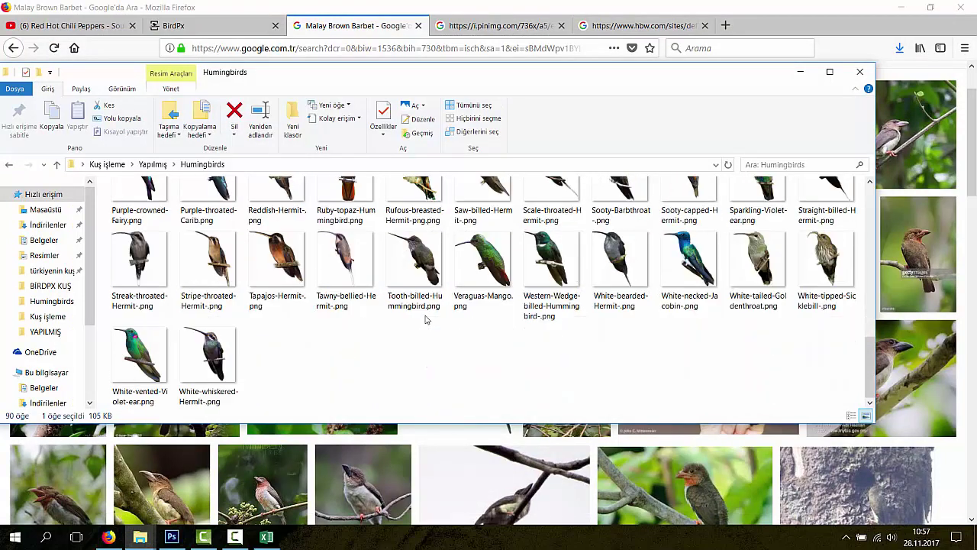
scroll(426, 320, up, 1)
click(266, 536)
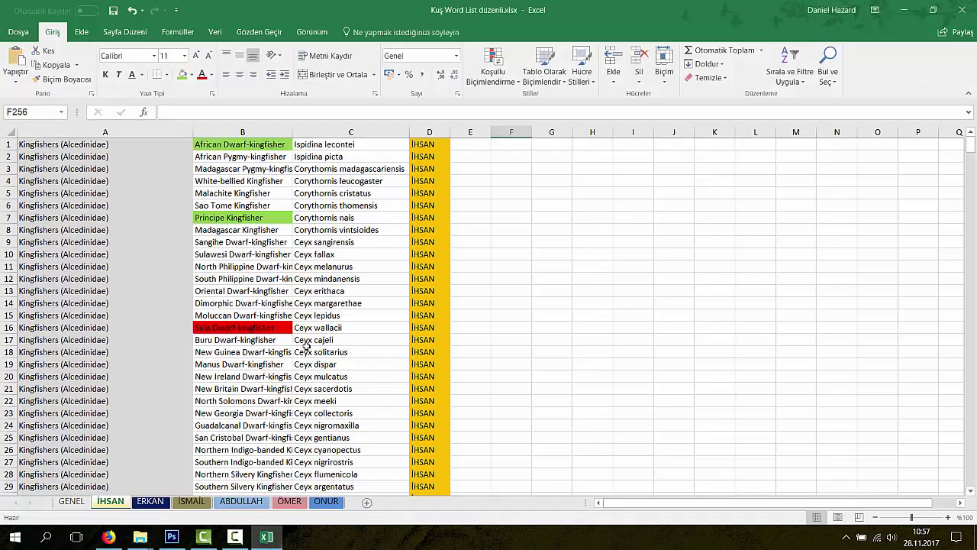
Step: Select the red-marked Sula Dwarf-kingfisher cell in the İHSAN sheet and review the kingfisher rows below it
click(231, 329)
scroll(236, 326, down, 1)
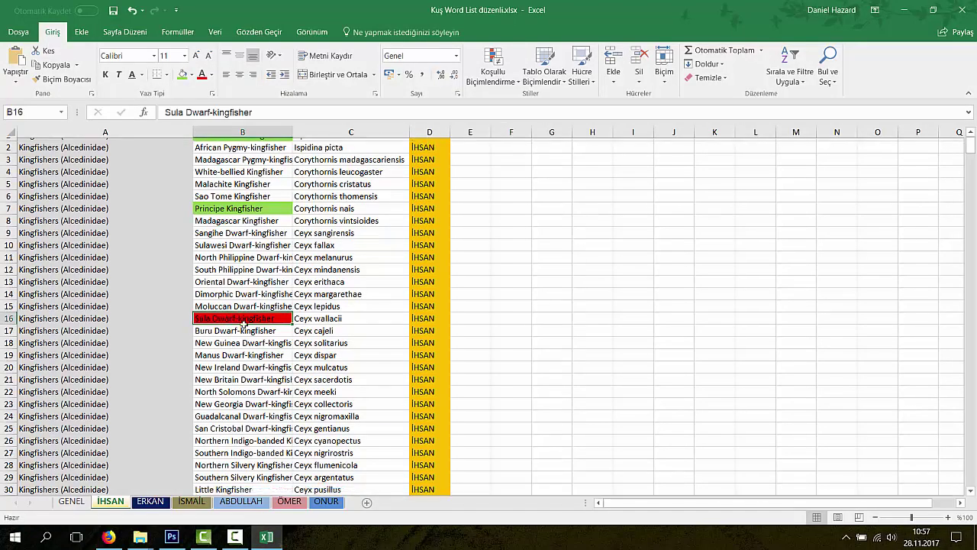
scroll(242, 327, up, 1)
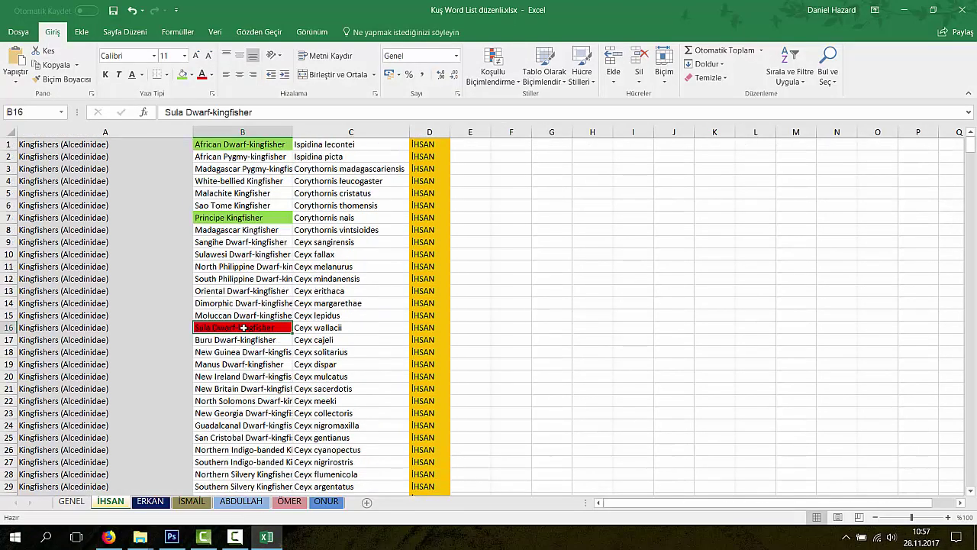
scroll(243, 328, down, 11)
scroll(246, 351, up, 5)
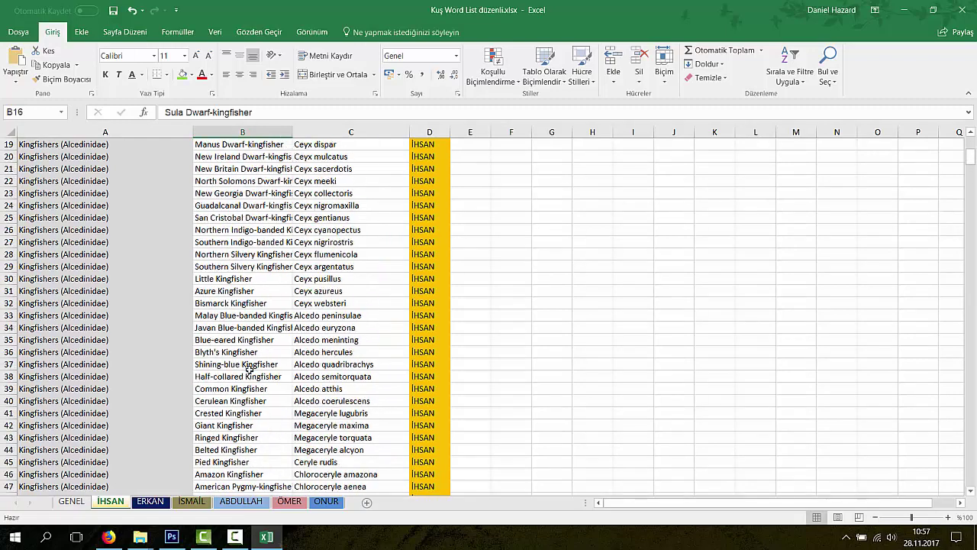
scroll(248, 368, up, 2)
mouse_move(245, 543)
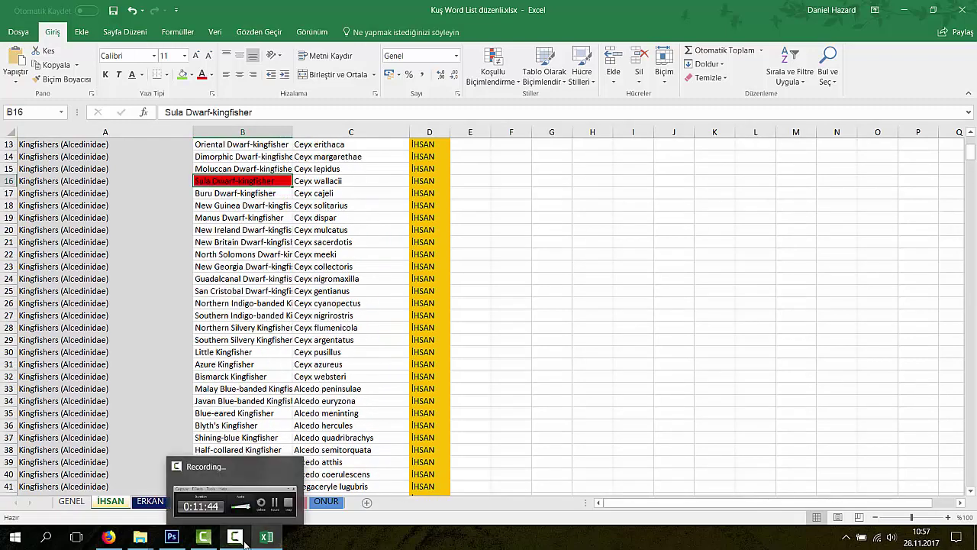
mouse_move(142, 539)
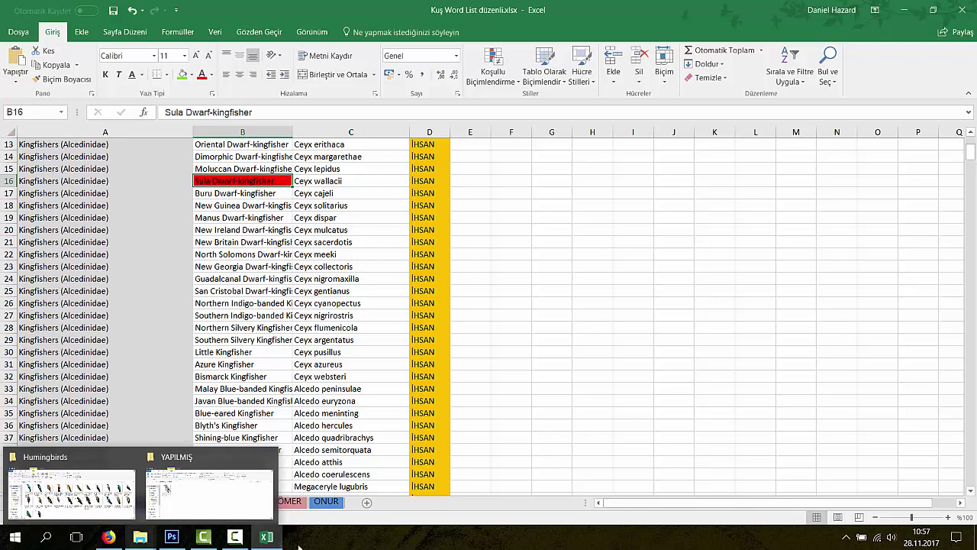
click(235, 537)
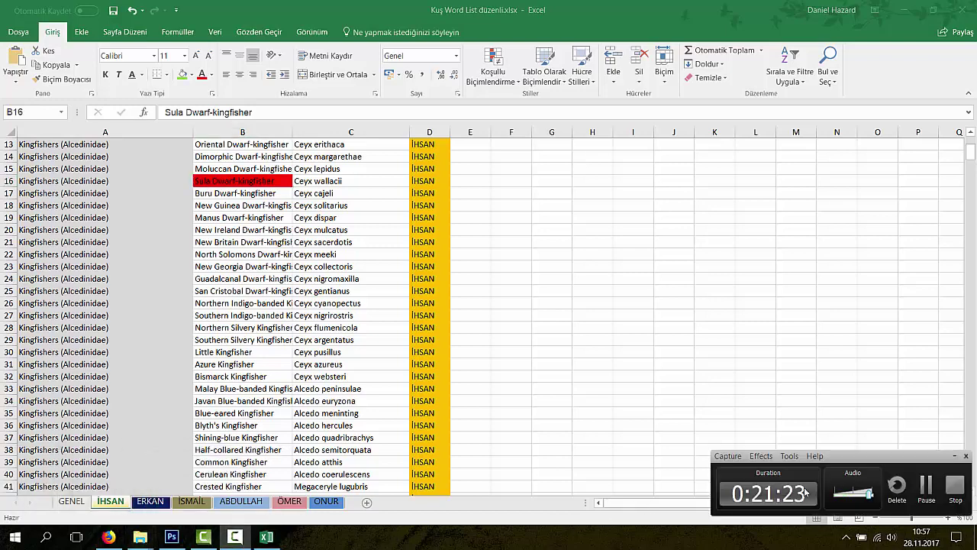
click(960, 485)
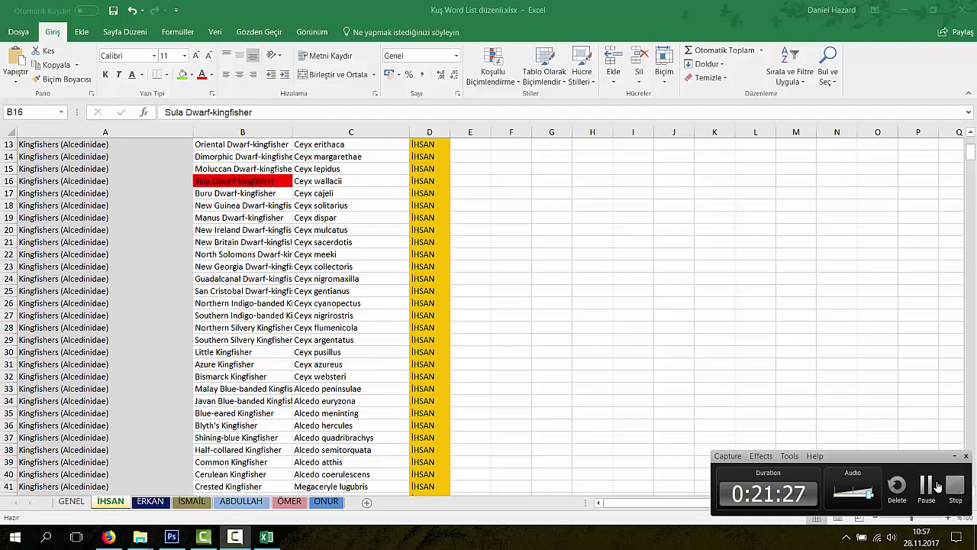